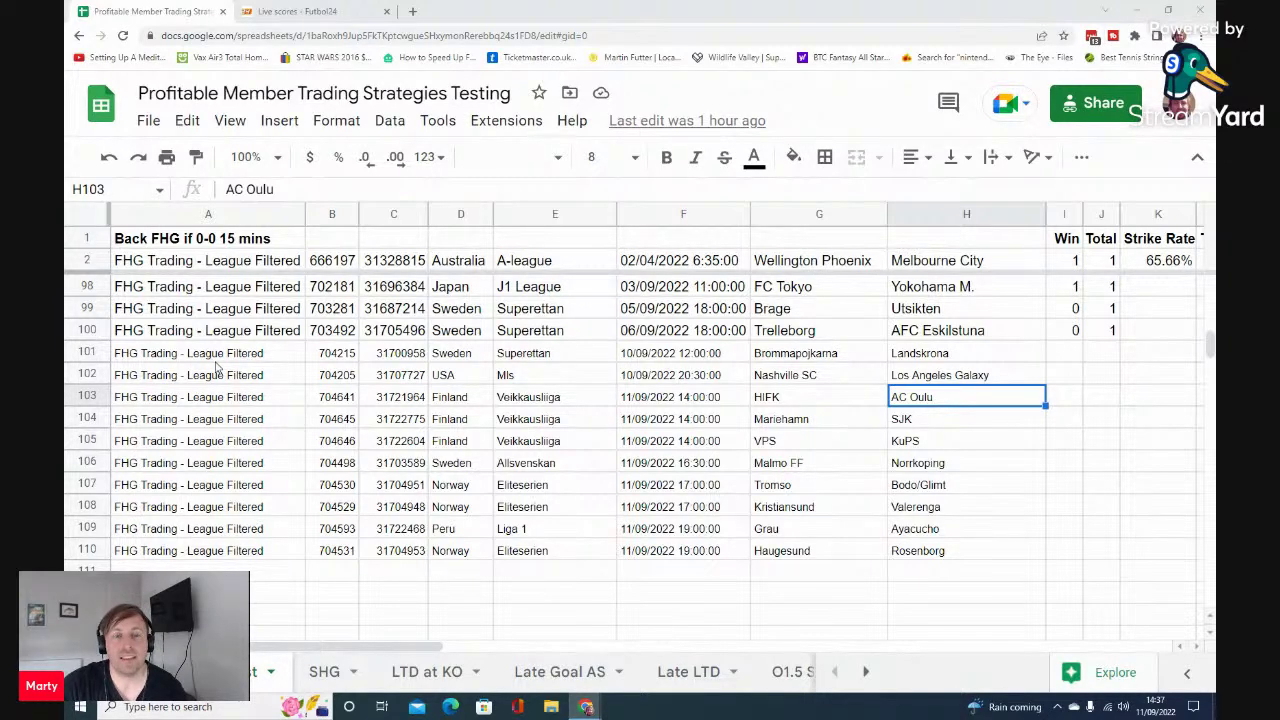
Step: Delete rows 103 to 105, the three Finnish Veikkausliiga matches dated 11/09/2022 14:00, from the FHG sheet
shift+click(97, 422)
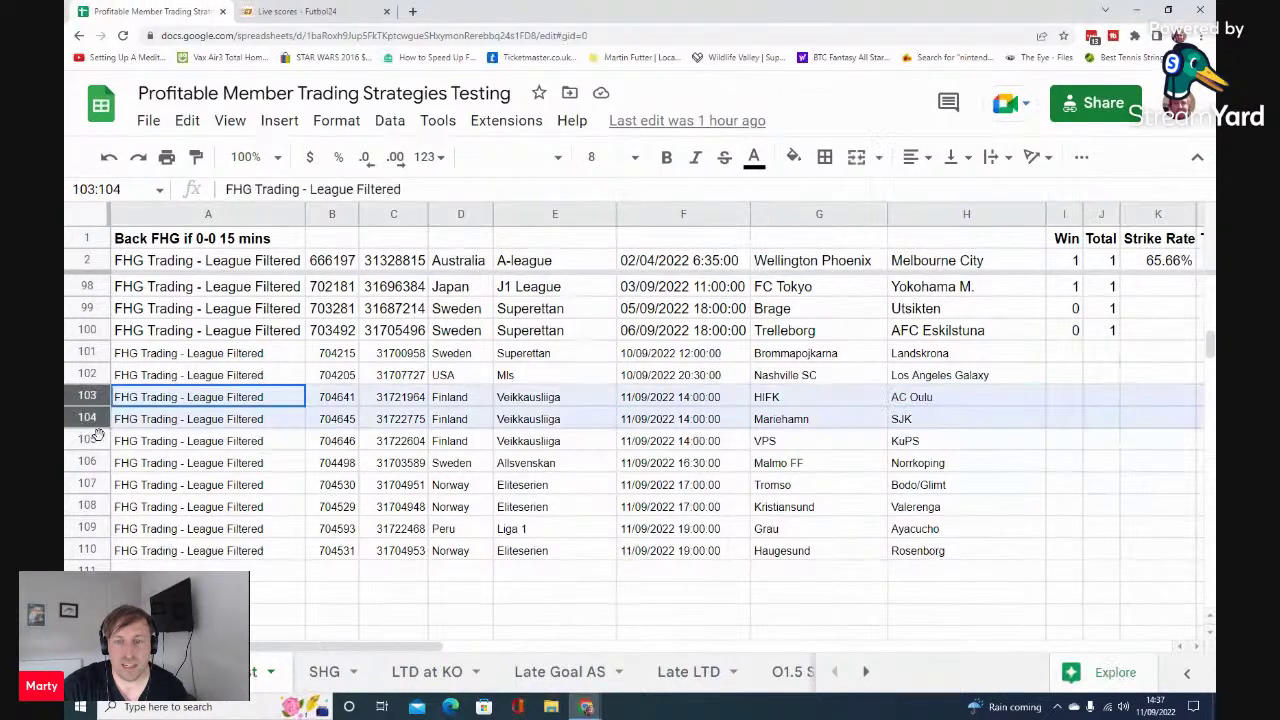
shift+click(97, 441)
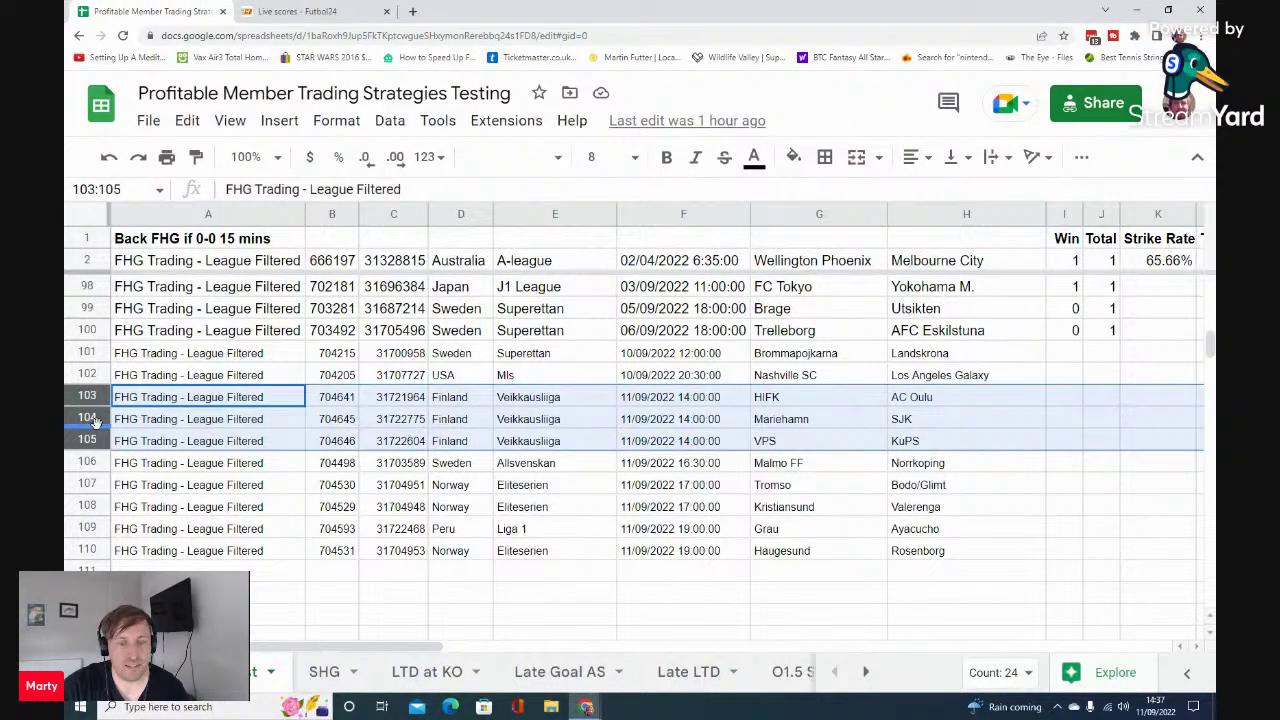
right_click(94, 423)
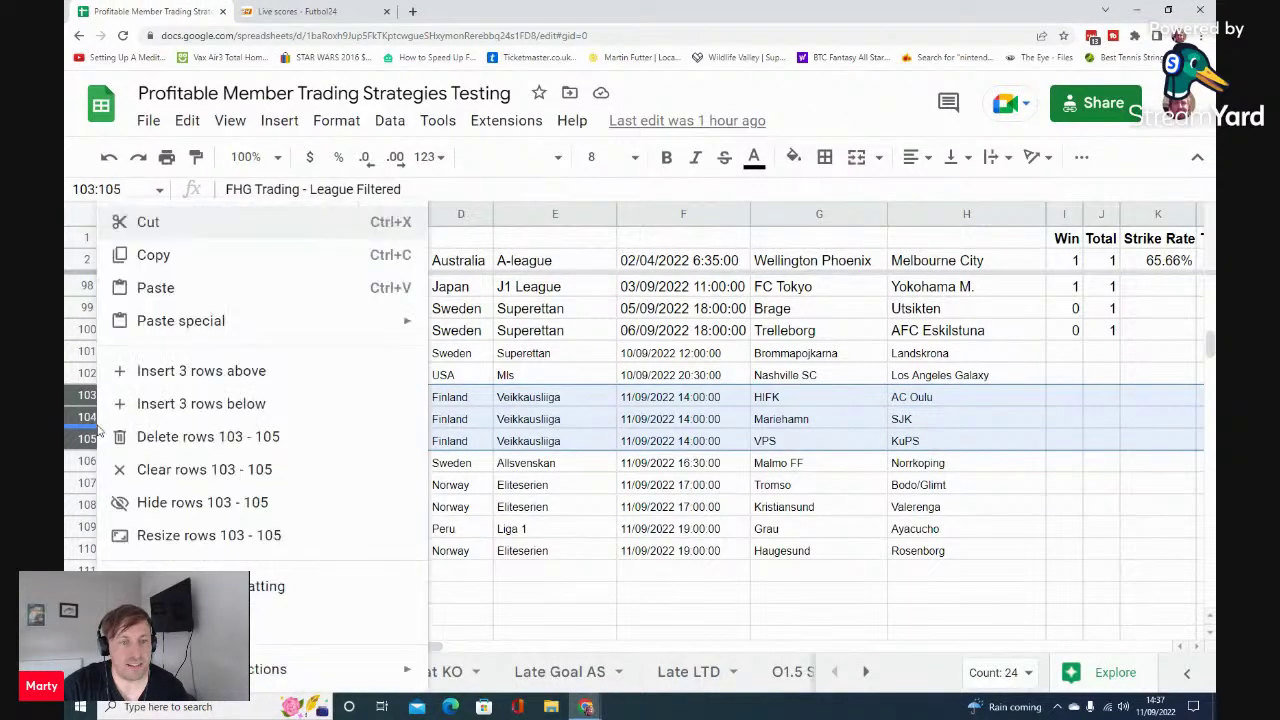
click(180, 438)
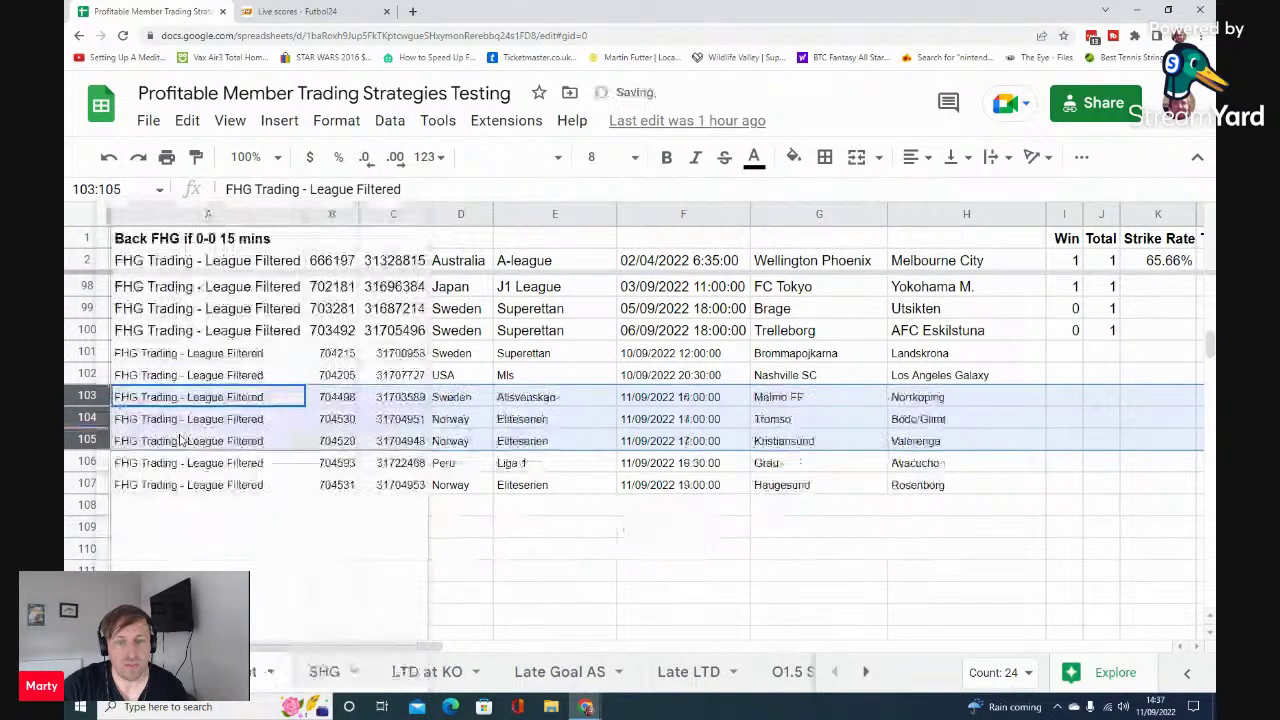
click(405, 420)
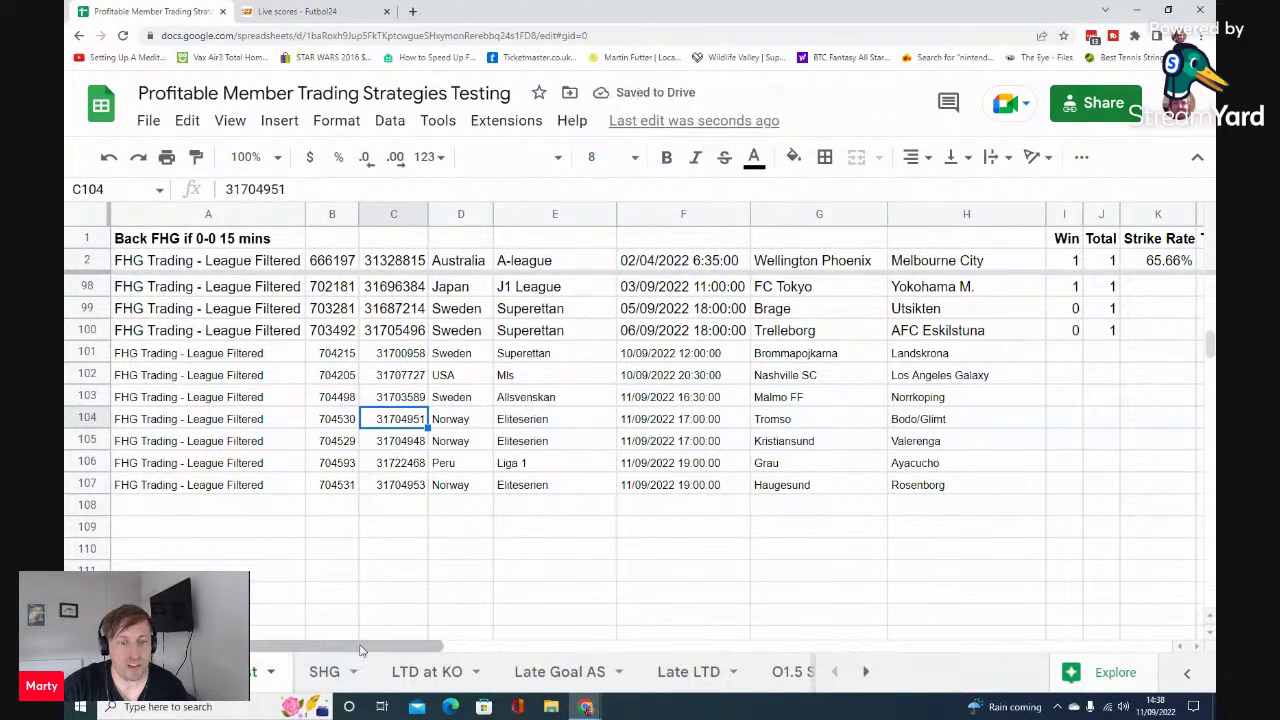
Step: Examine the win and total columns of the FHG matches and the Strike Rate formula in K2 against the 64% target
drag(361, 651, 411, 651)
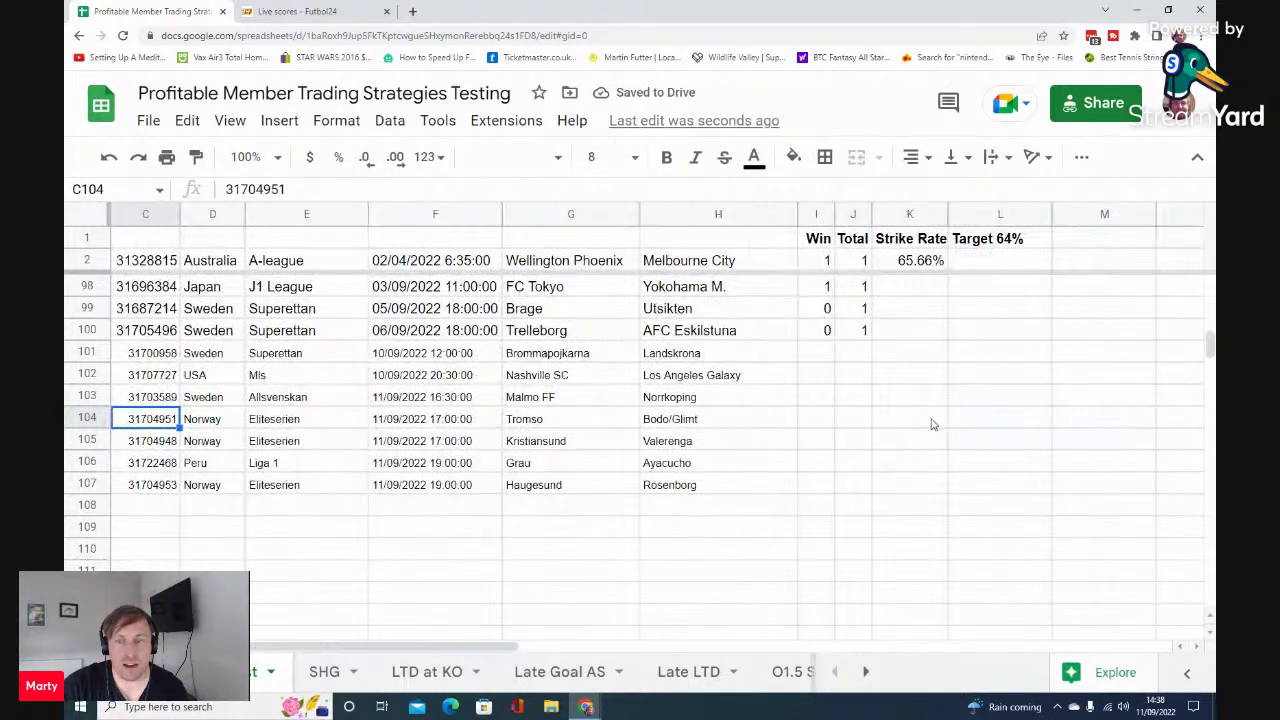
scroll(931, 424, up, 2)
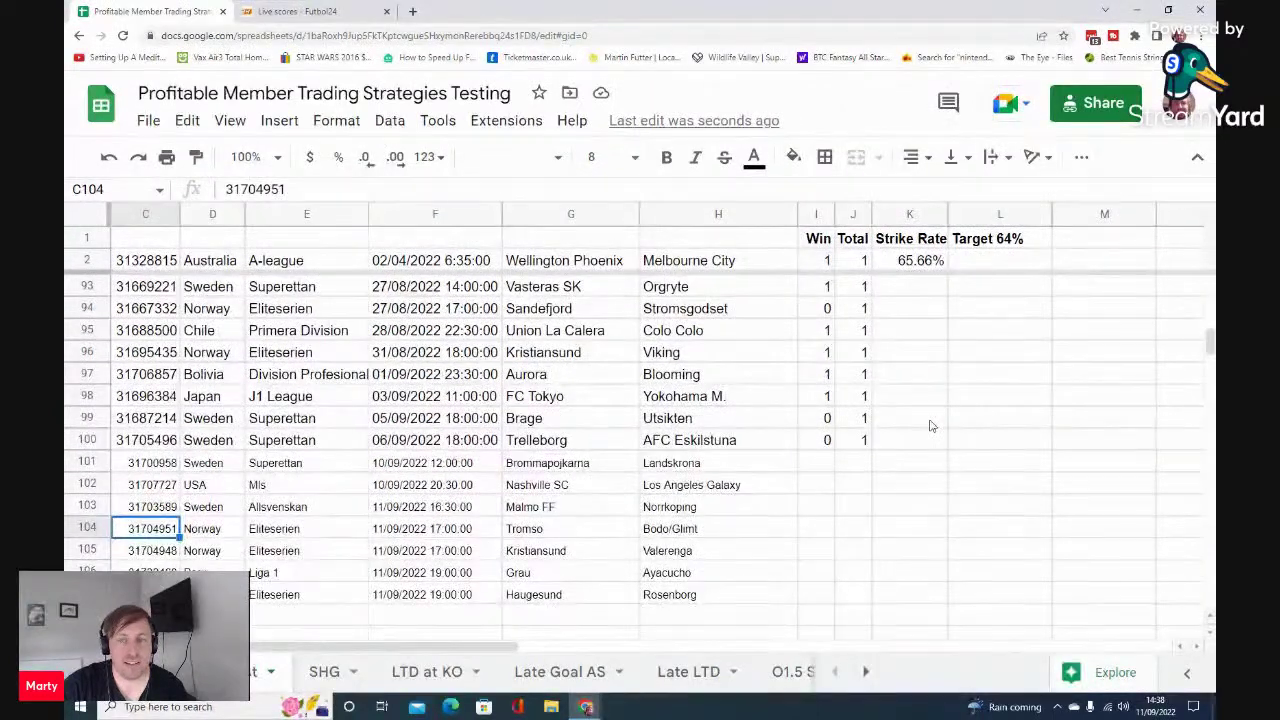
scroll(893, 404, up, 1)
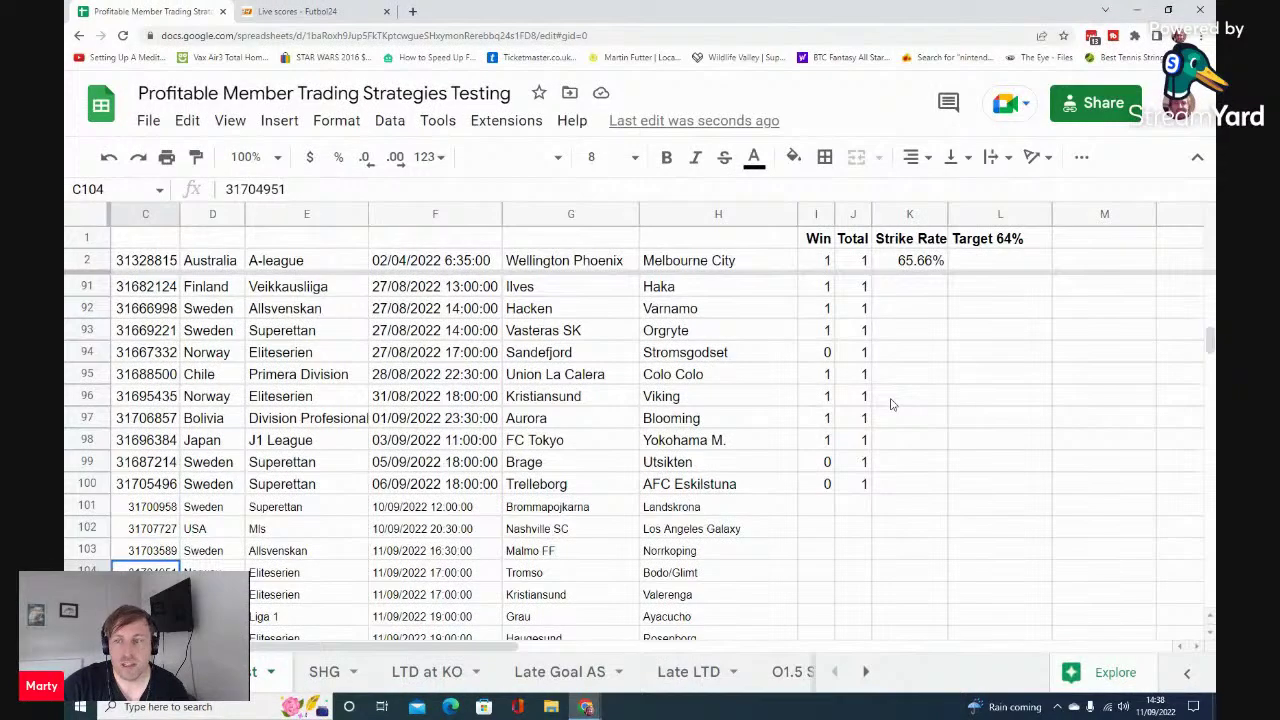
scroll(893, 404, up, 1)
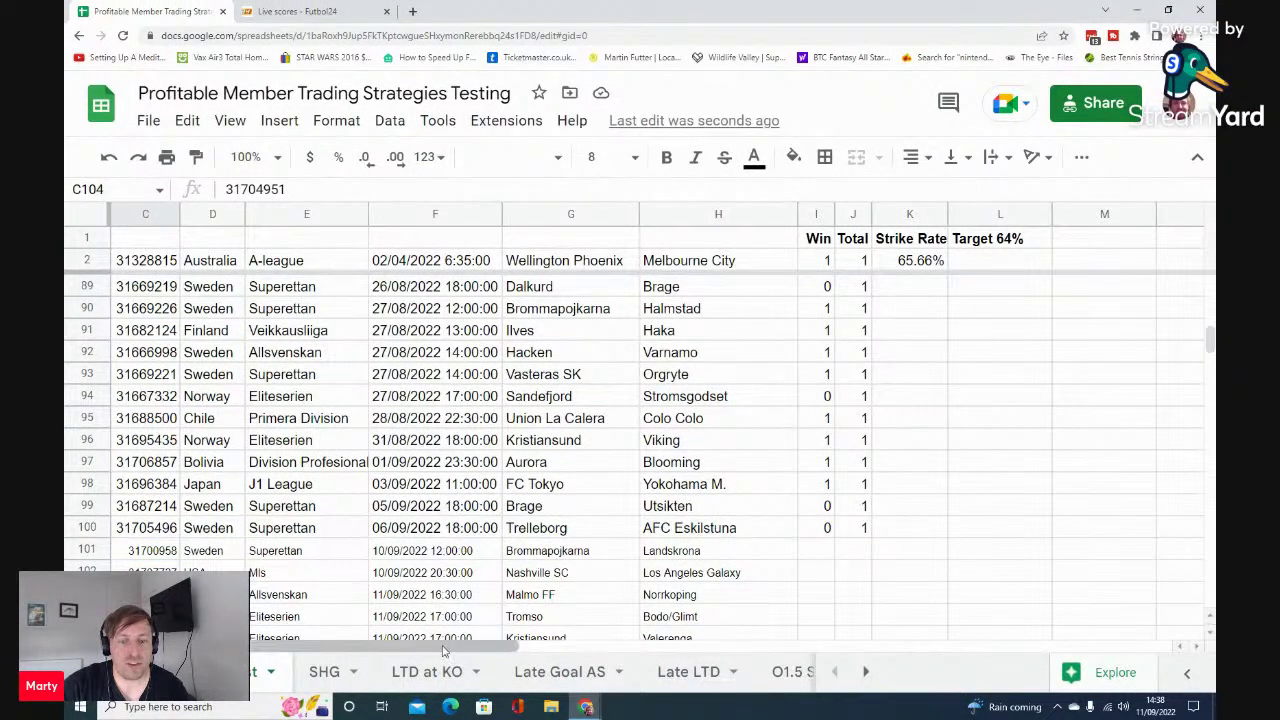
drag(445, 650, 494, 641)
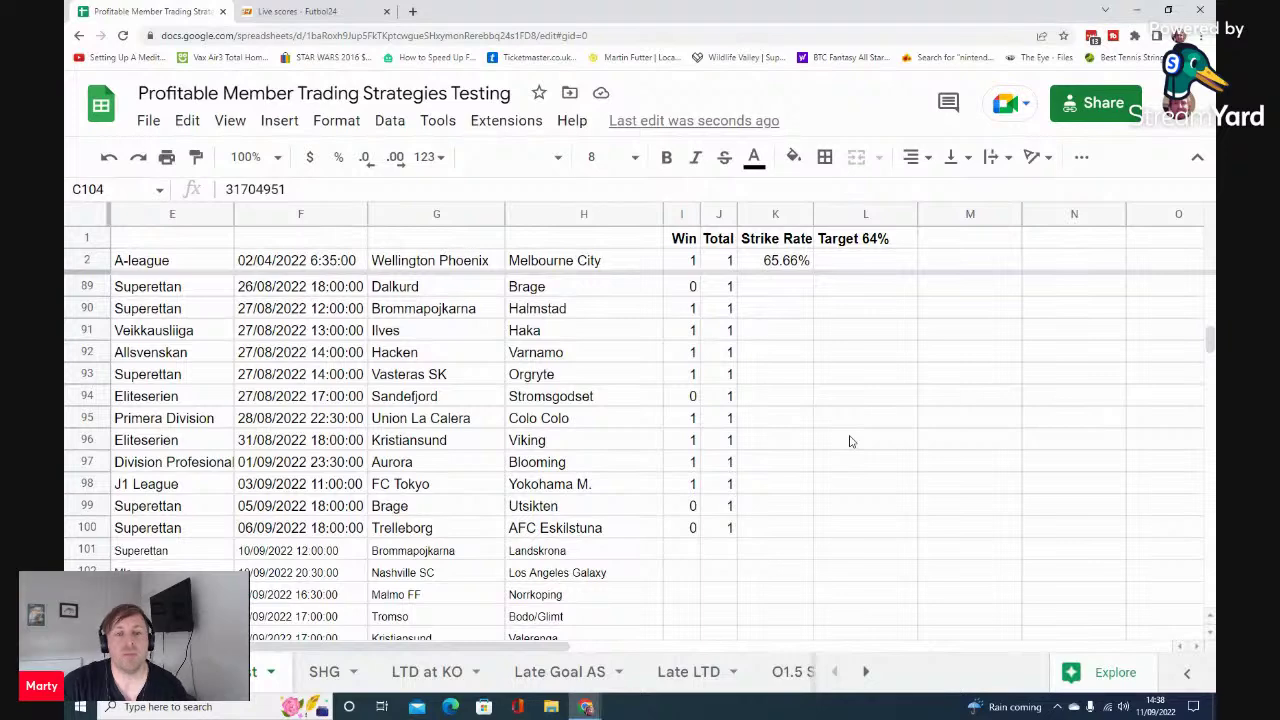
scroll(846, 443, up, 2)
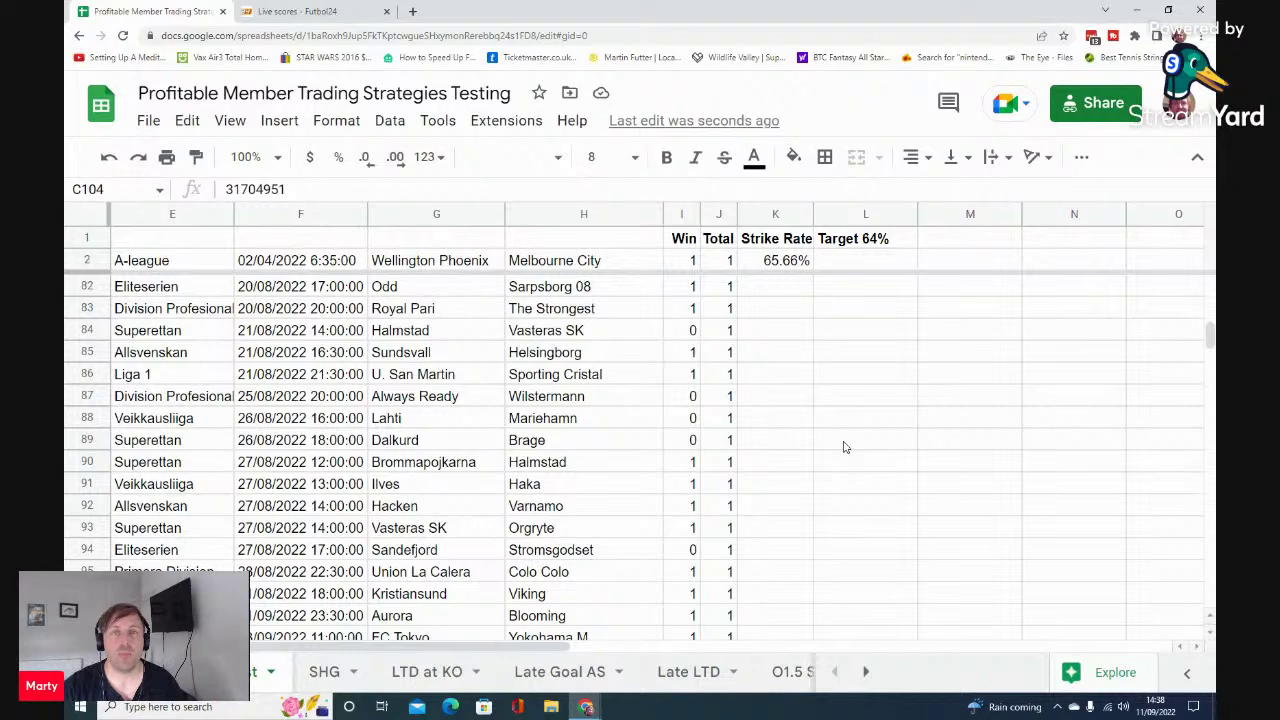
scroll(627, 411, down, 2)
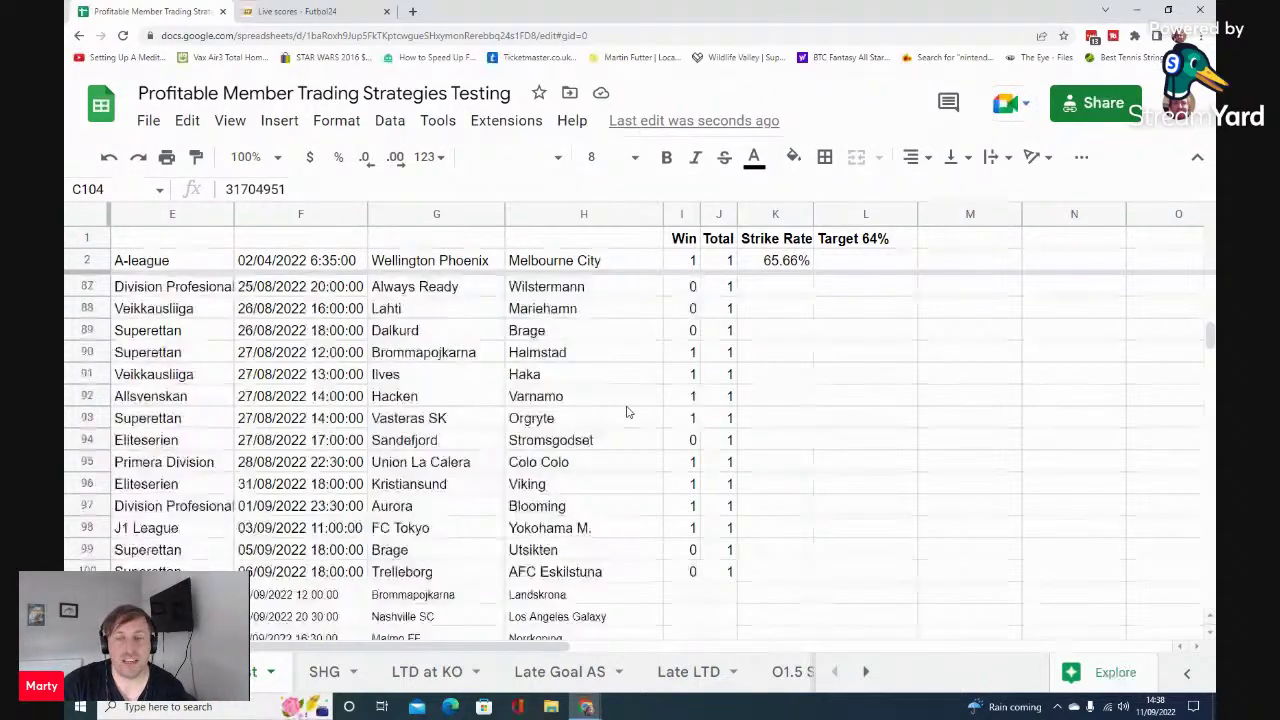
scroll(627, 411, down, 1)
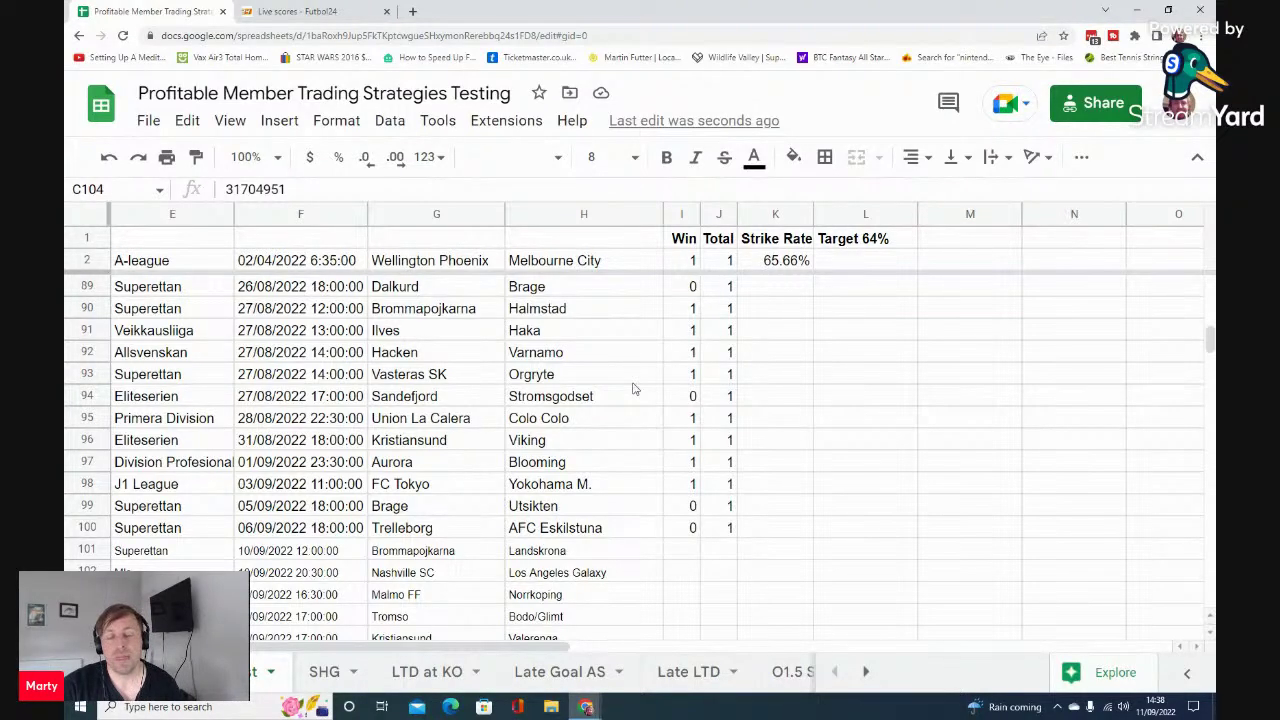
click(778, 261)
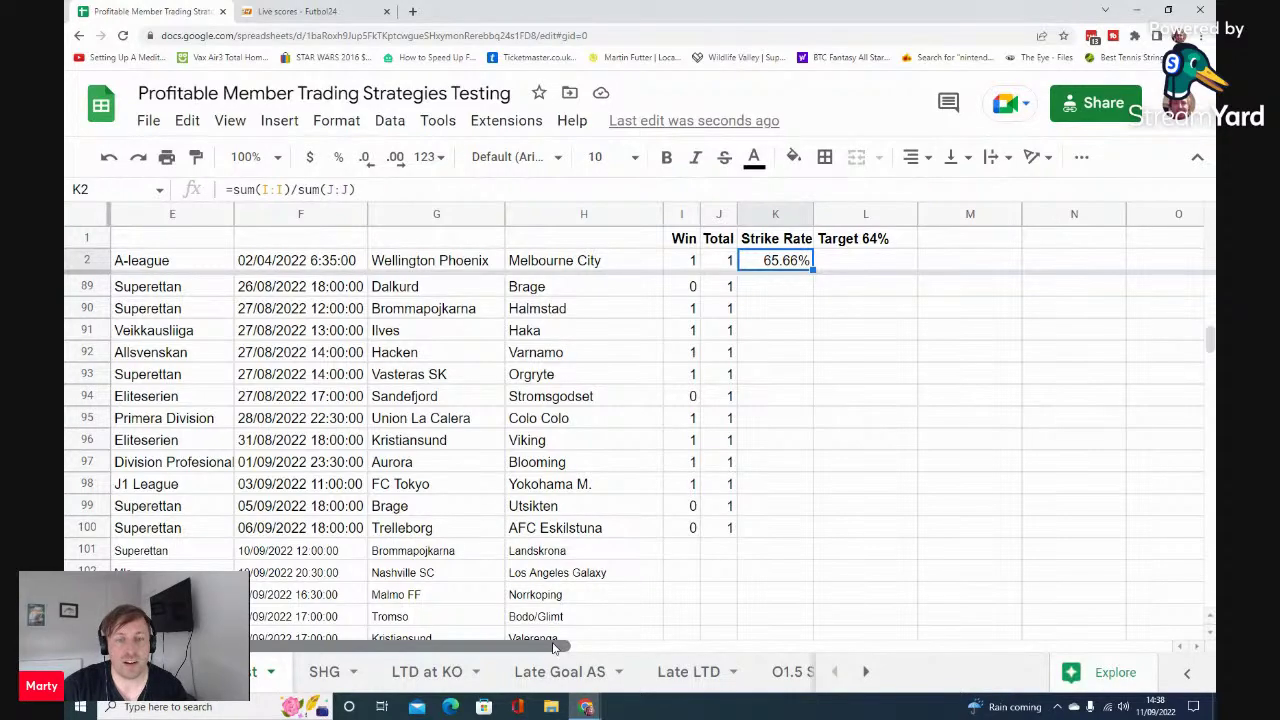
Step: Review the leagues and dates of the earlier and most recent matches on the FHG sheet, including the early September rows
drag(555, 648, 462, 648)
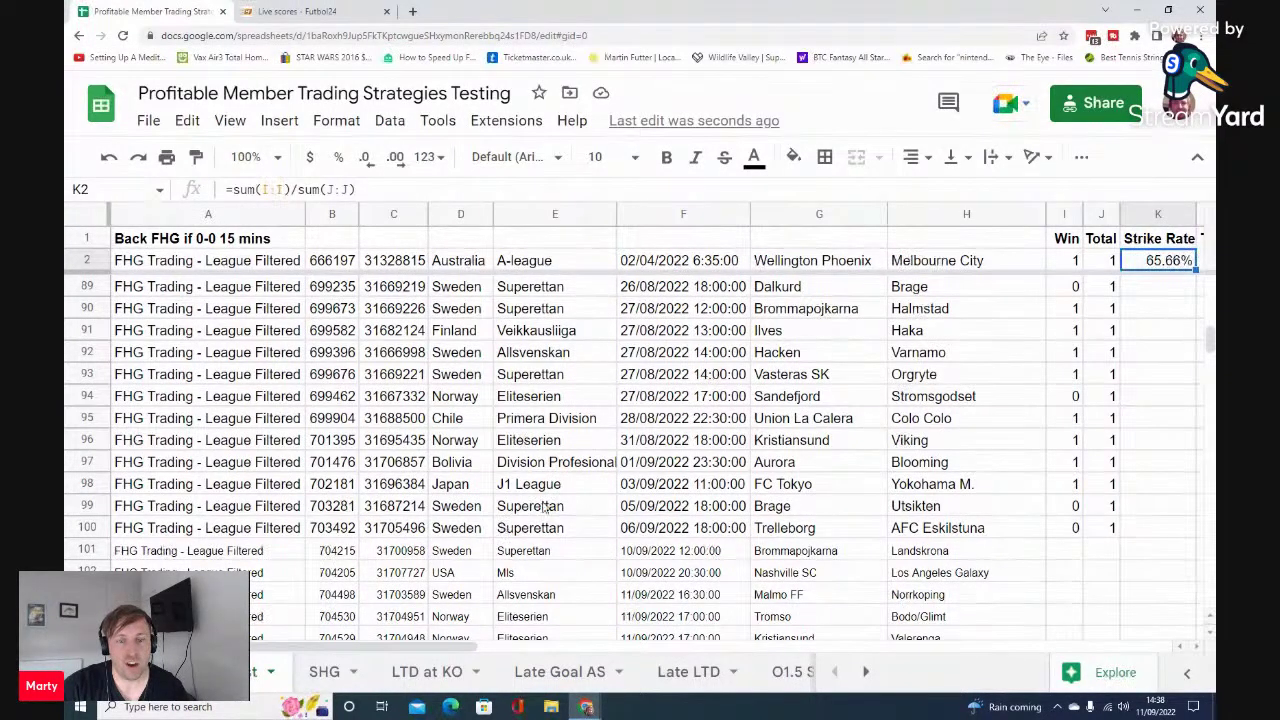
scroll(503, 527, up, 5)
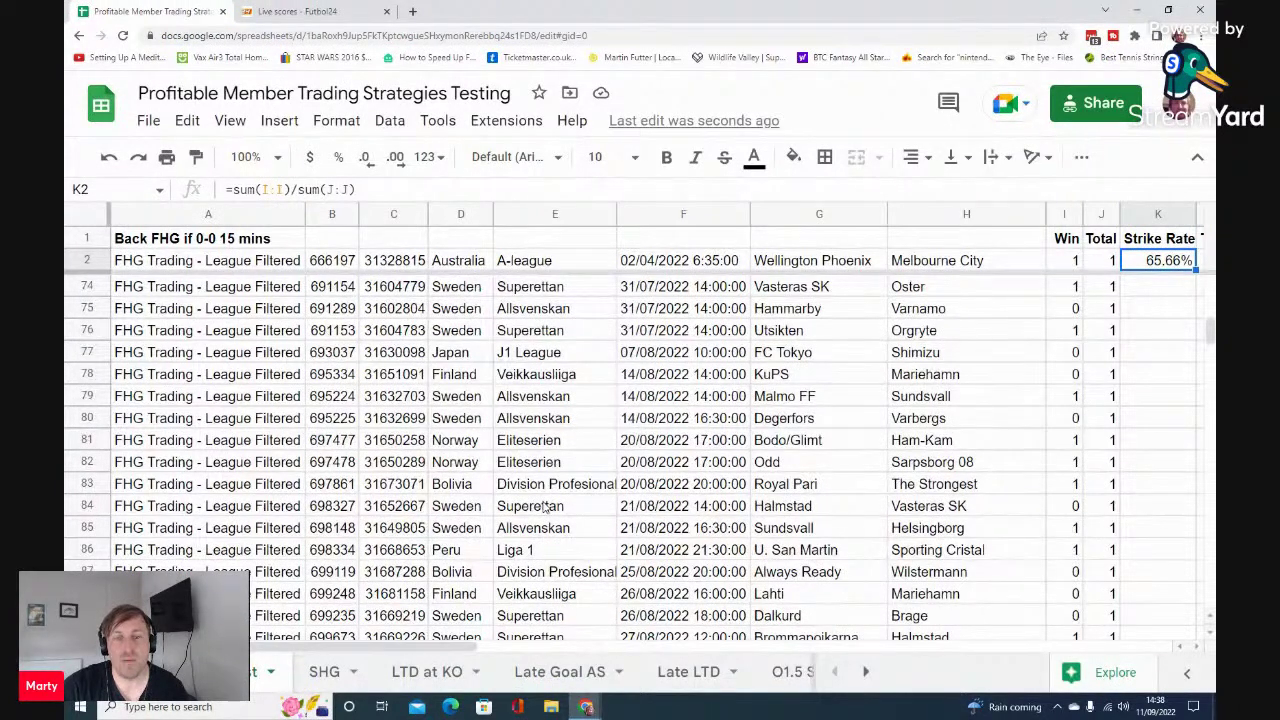
scroll(546, 508, down, 6)
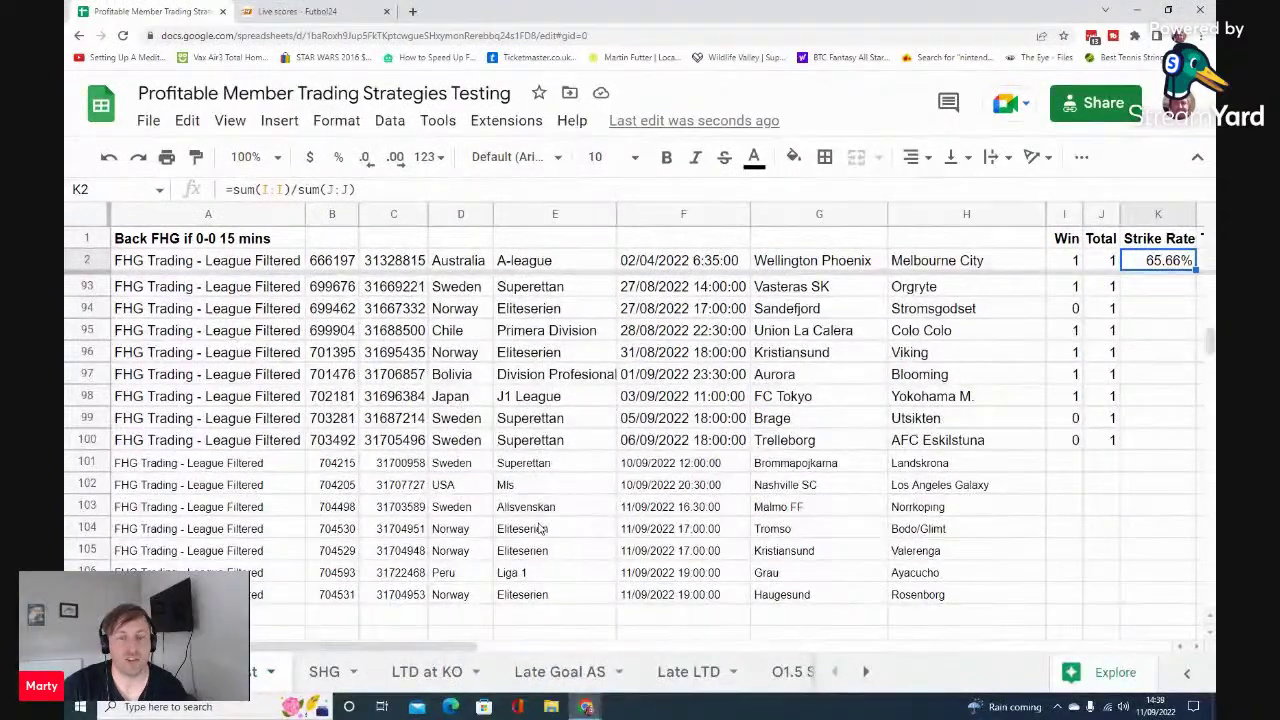
click(537, 426)
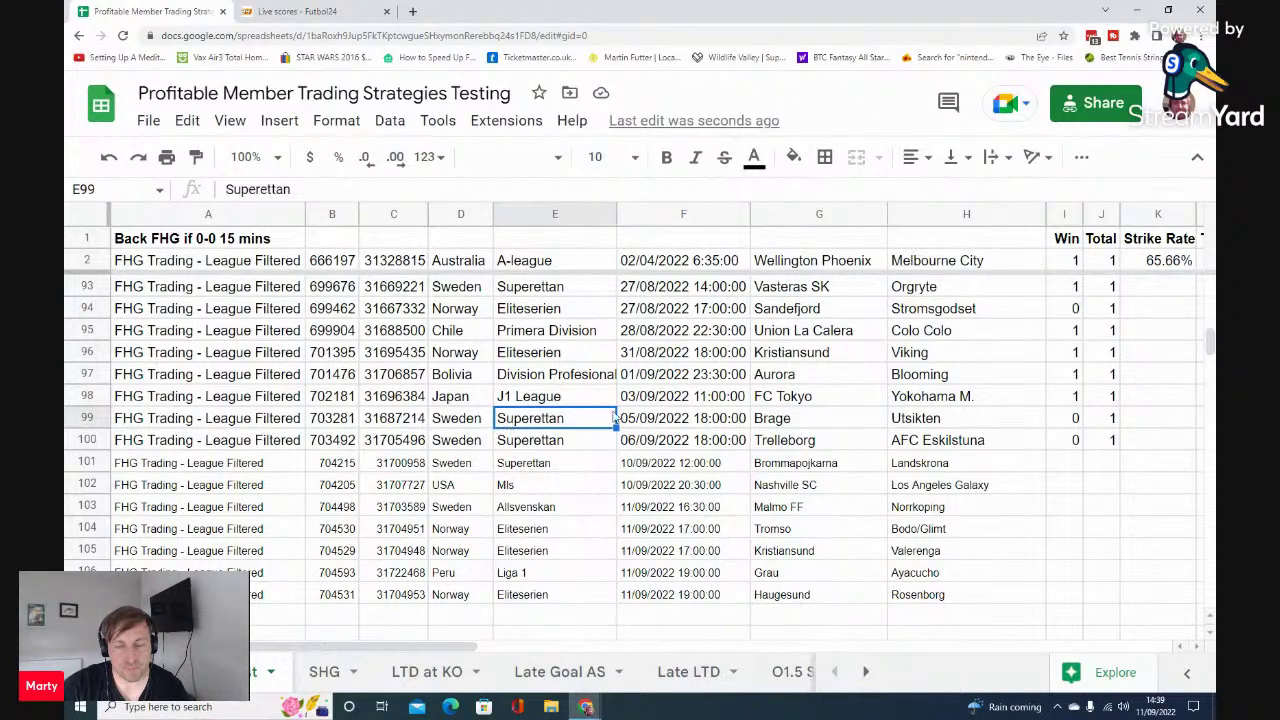
click(673, 439)
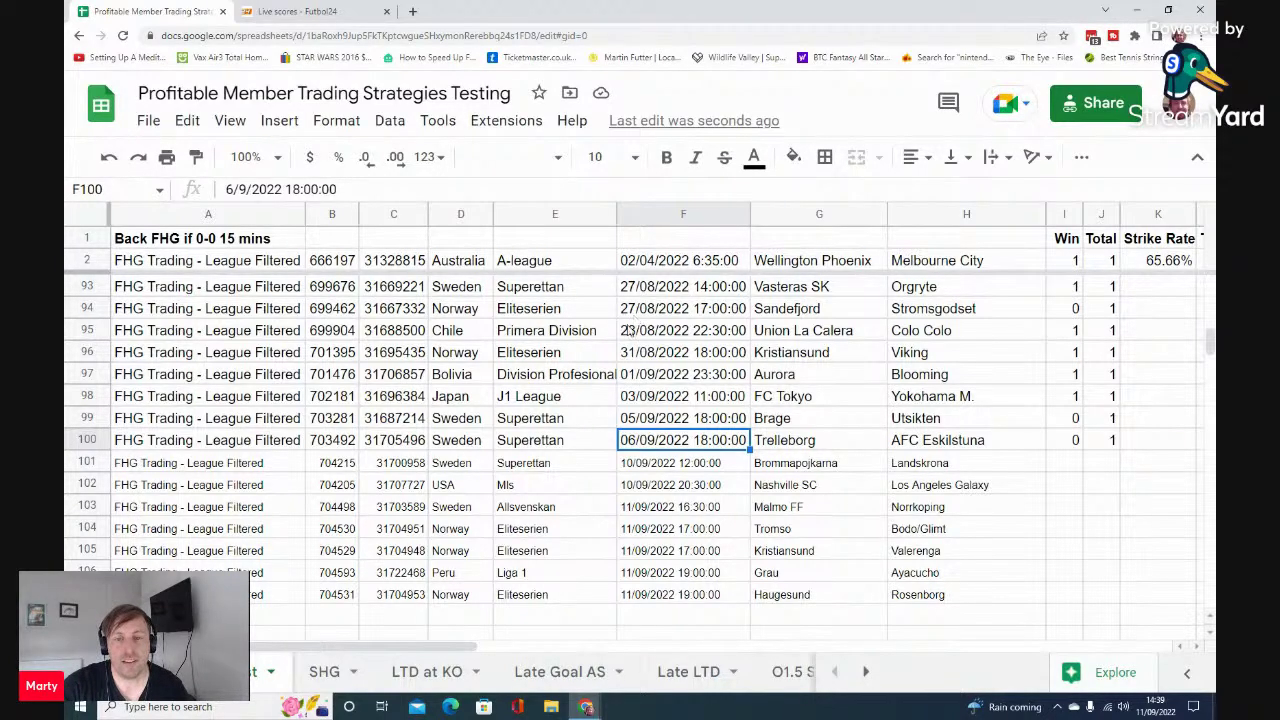
click(666, 382)
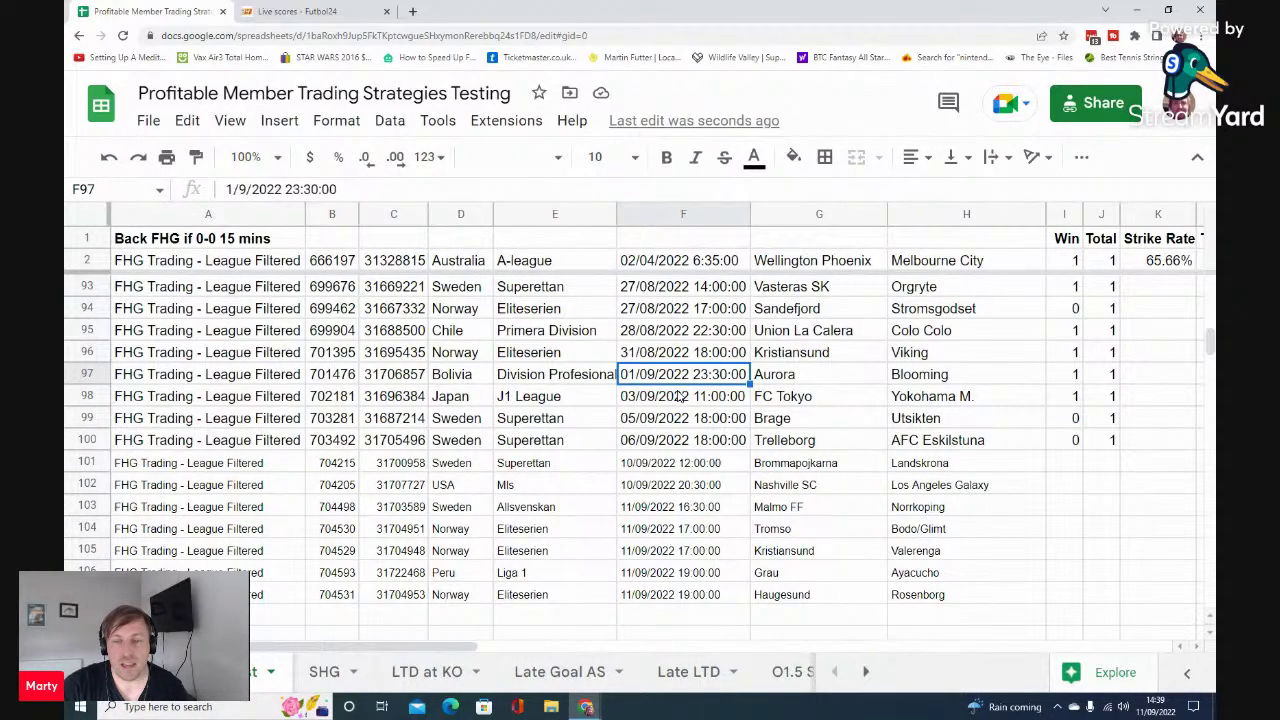
scroll(680, 396, down, 5)
scroll(660, 415, up, 2)
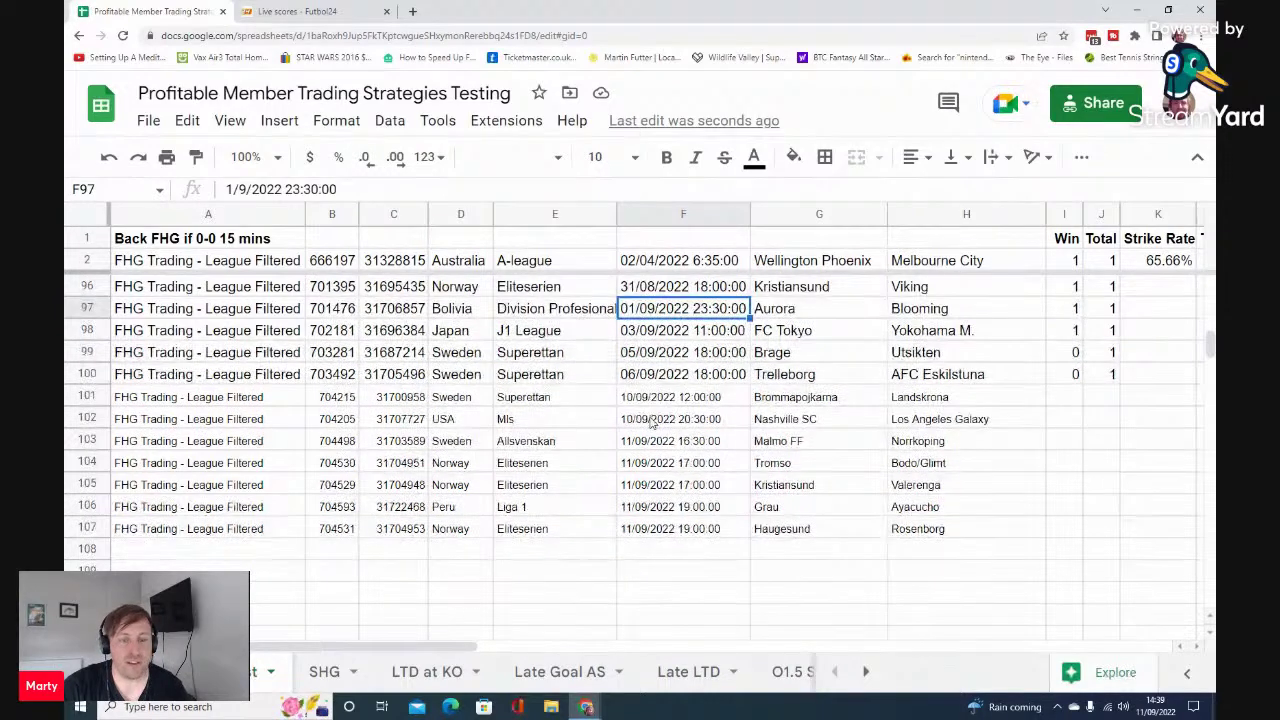
Step: Open the SHG sheet and inspect its recent matches and the Strike Rate formula in K2
click(345, 677)
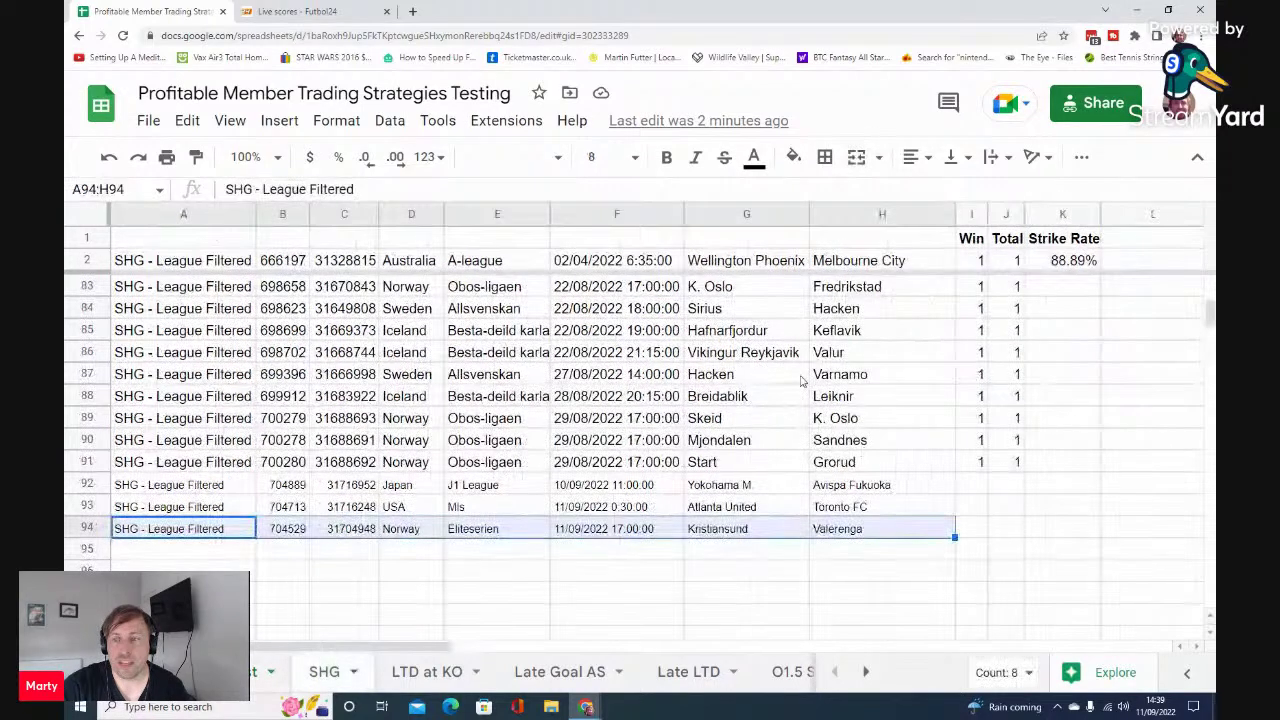
click(797, 378)
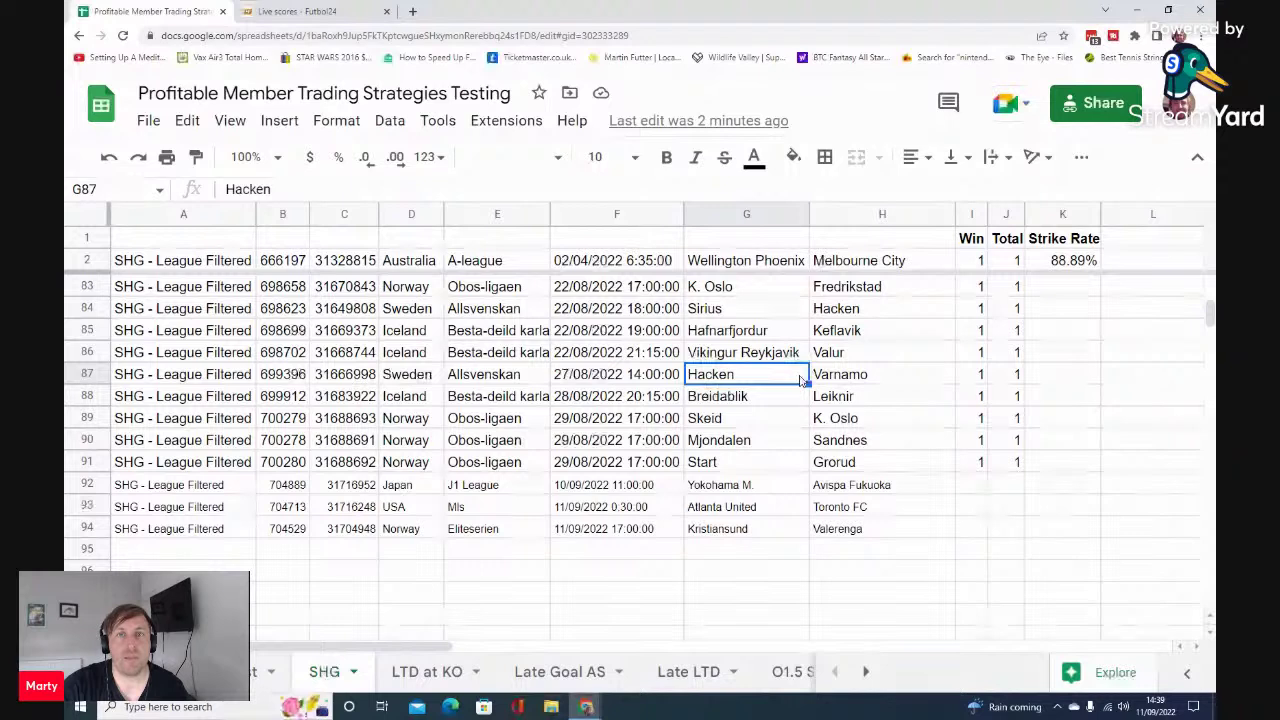
click(1070, 262)
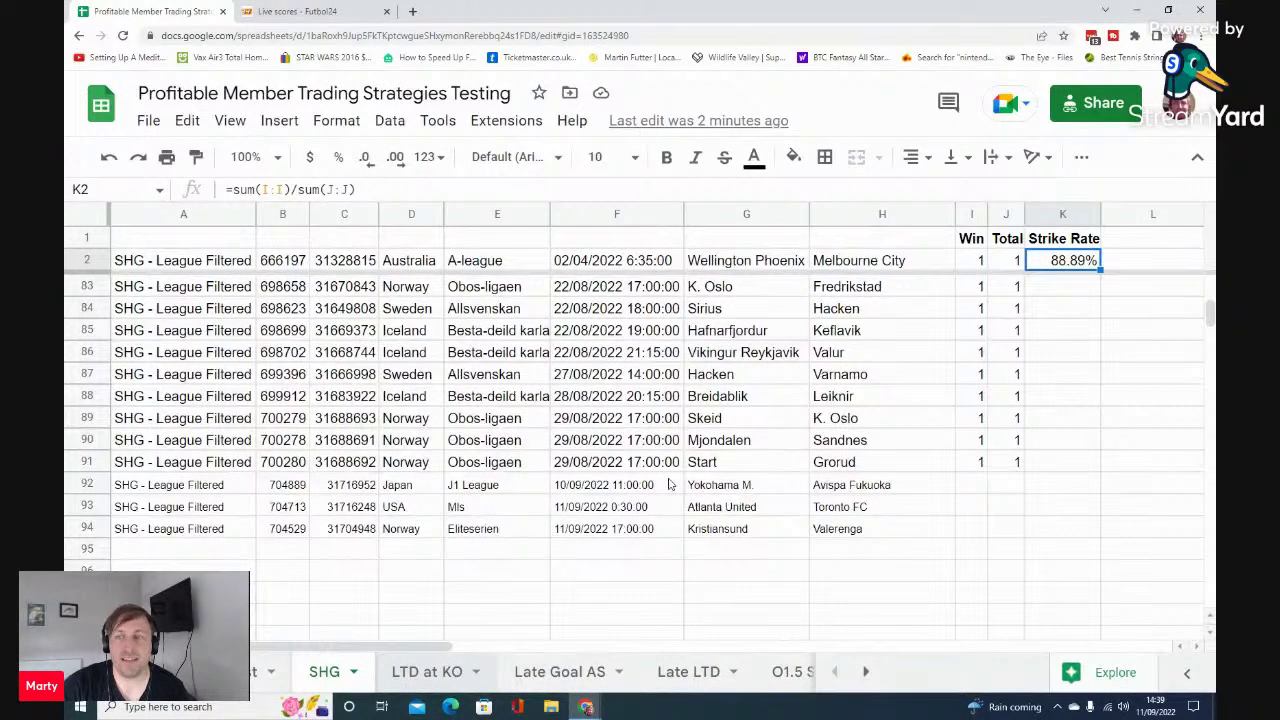
Step: Open the LTD at KO sheet and inspect the overall and FHG Strike Rate formulas in K2 and M2
key(ctrl+shift+Page_Down)
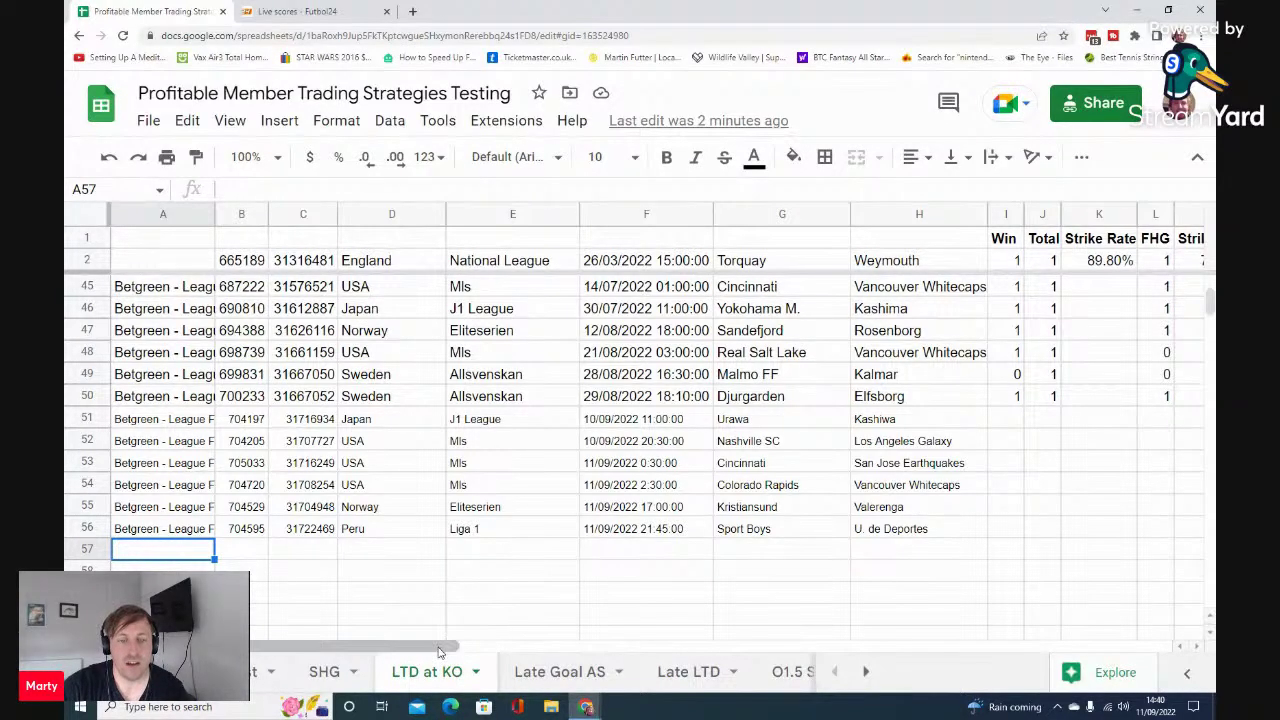
drag(438, 652, 500, 650)
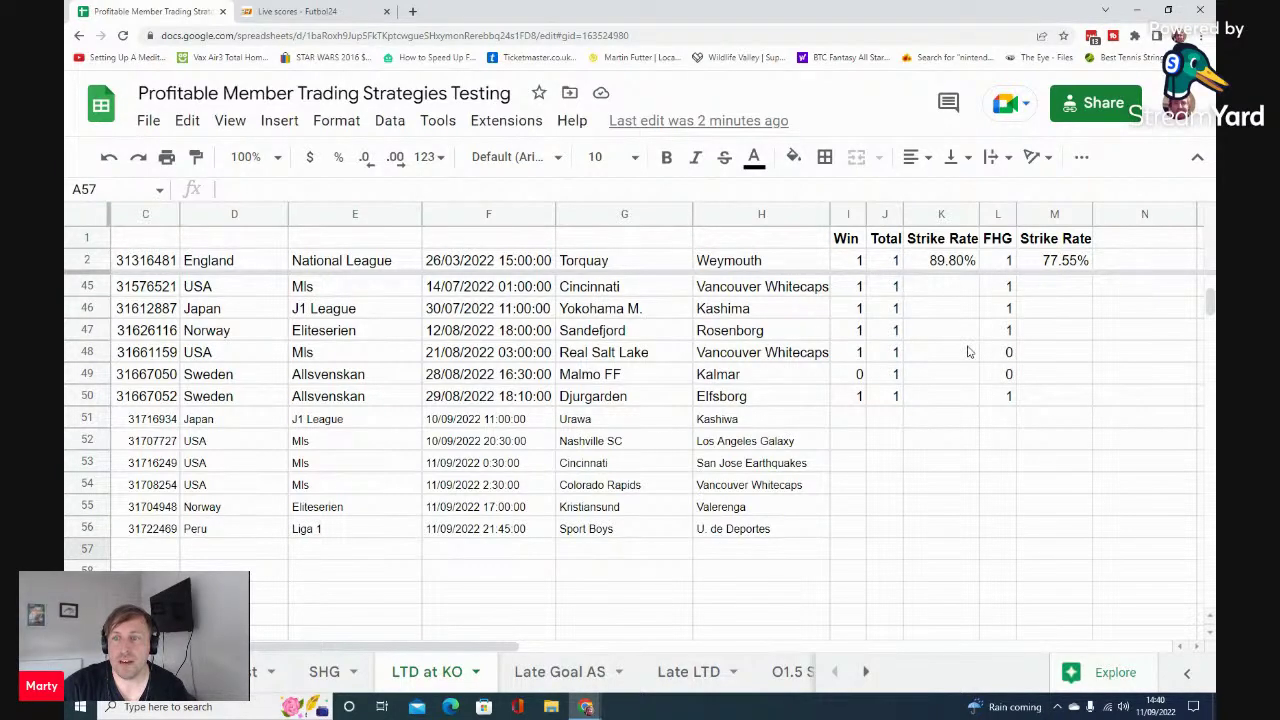
click(941, 262)
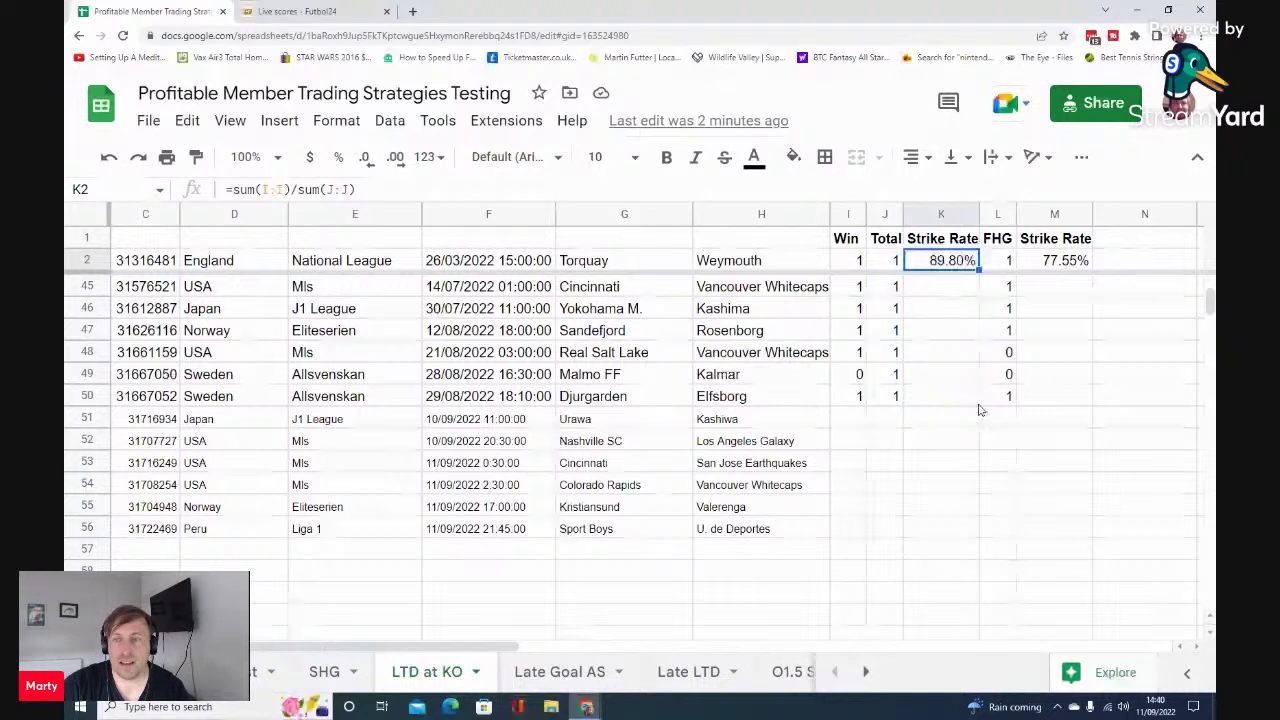
click(1055, 264)
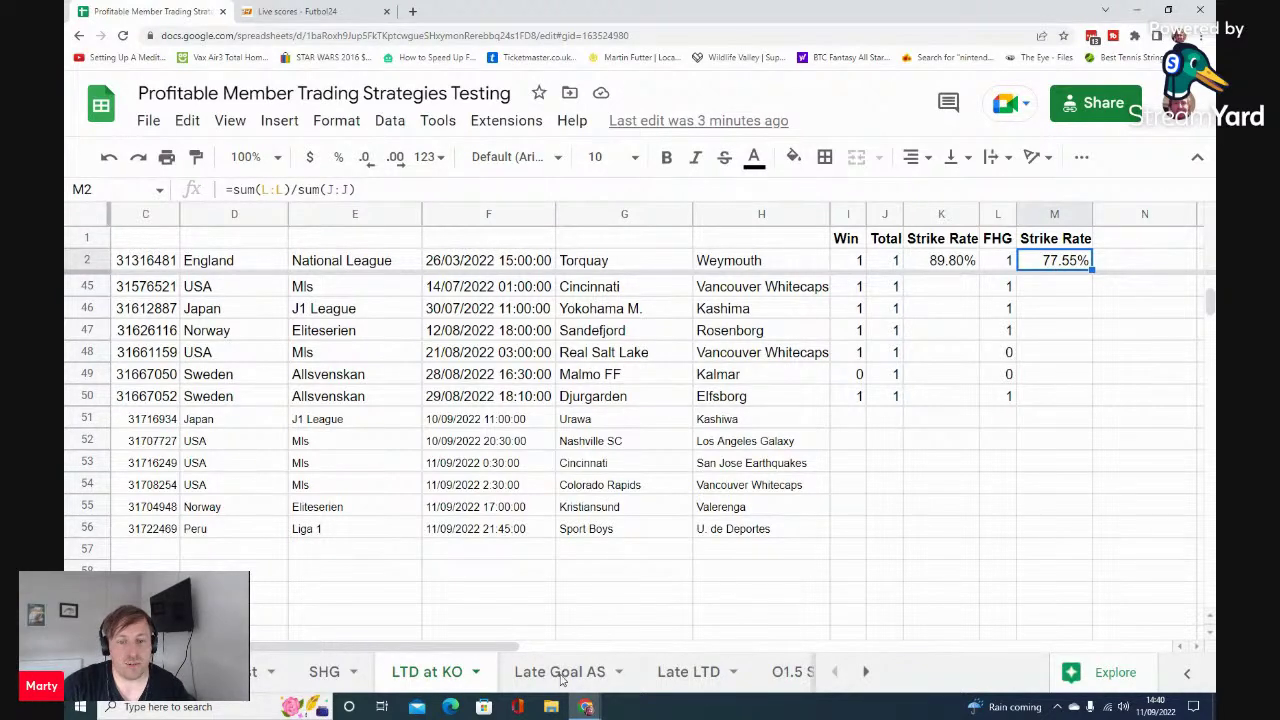
Step: Open the Late Goal AS sheet and inspect the Strike Rate formula in K2
click(562, 549)
click(562, 674)
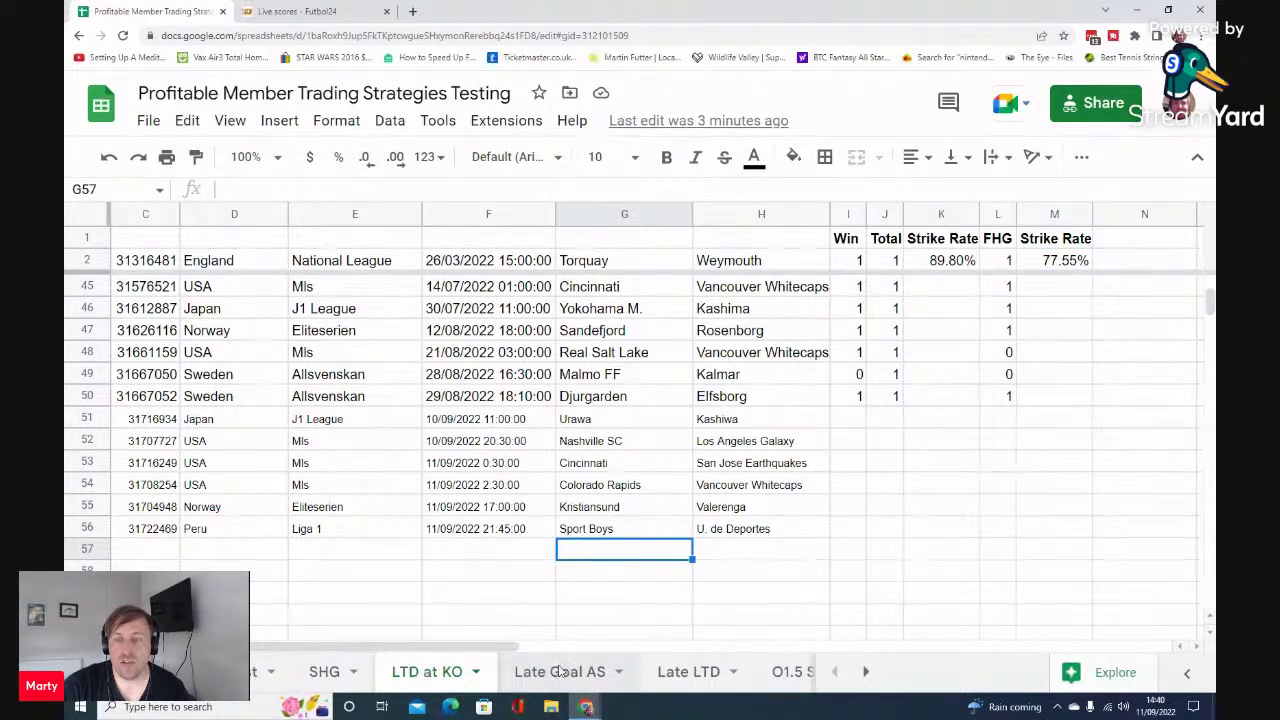
click(1050, 263)
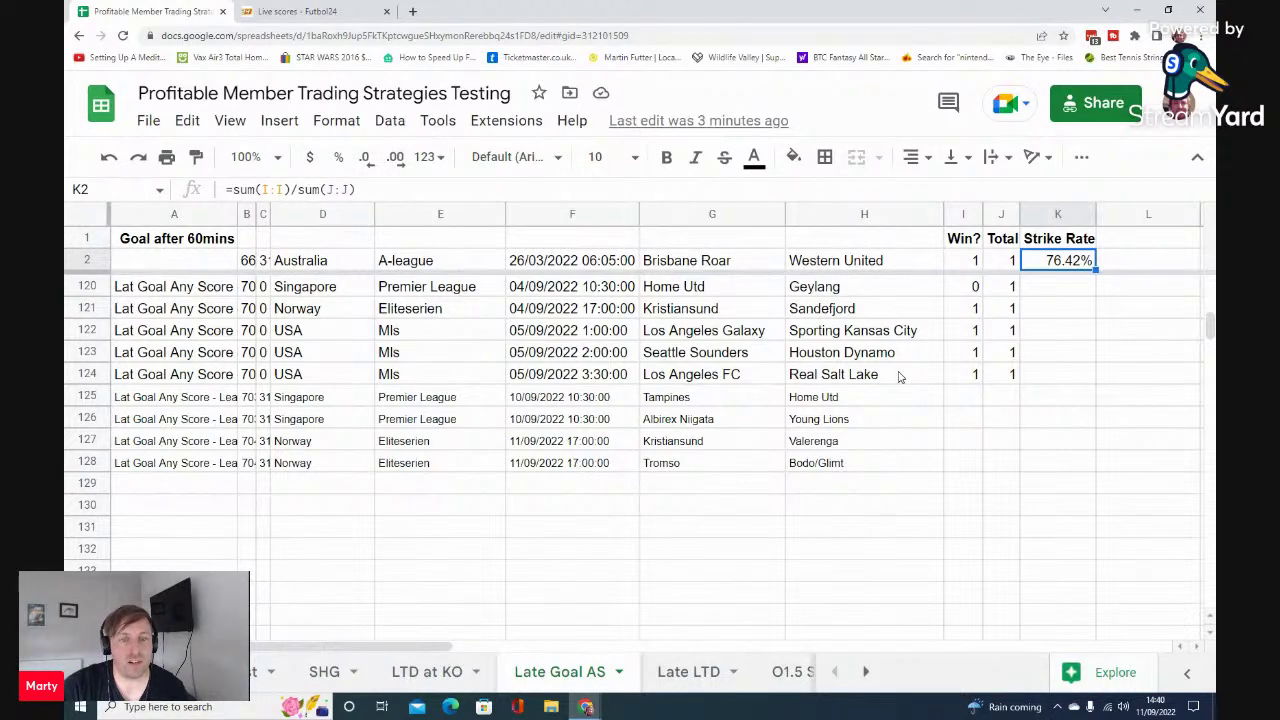
Step: Open the Late LTD sheet and inspect its Strike Rate formula in K2 and the recent match rows
click(673, 680)
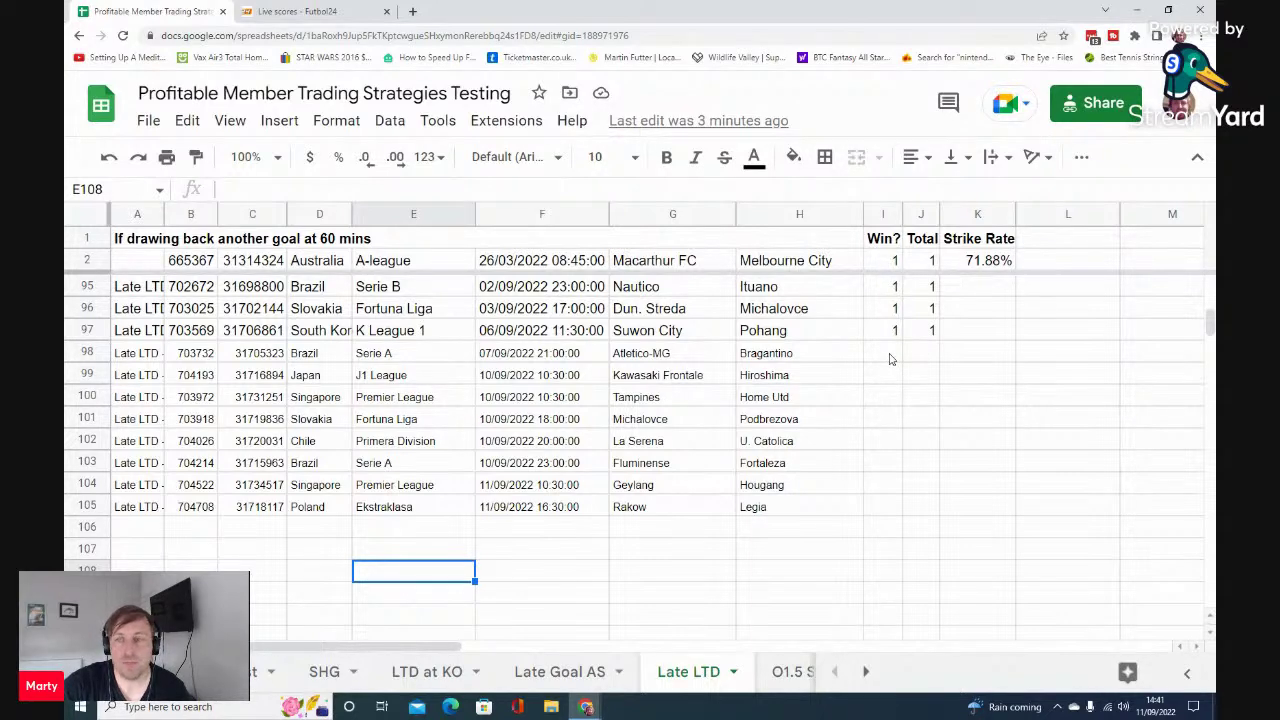
click(967, 268)
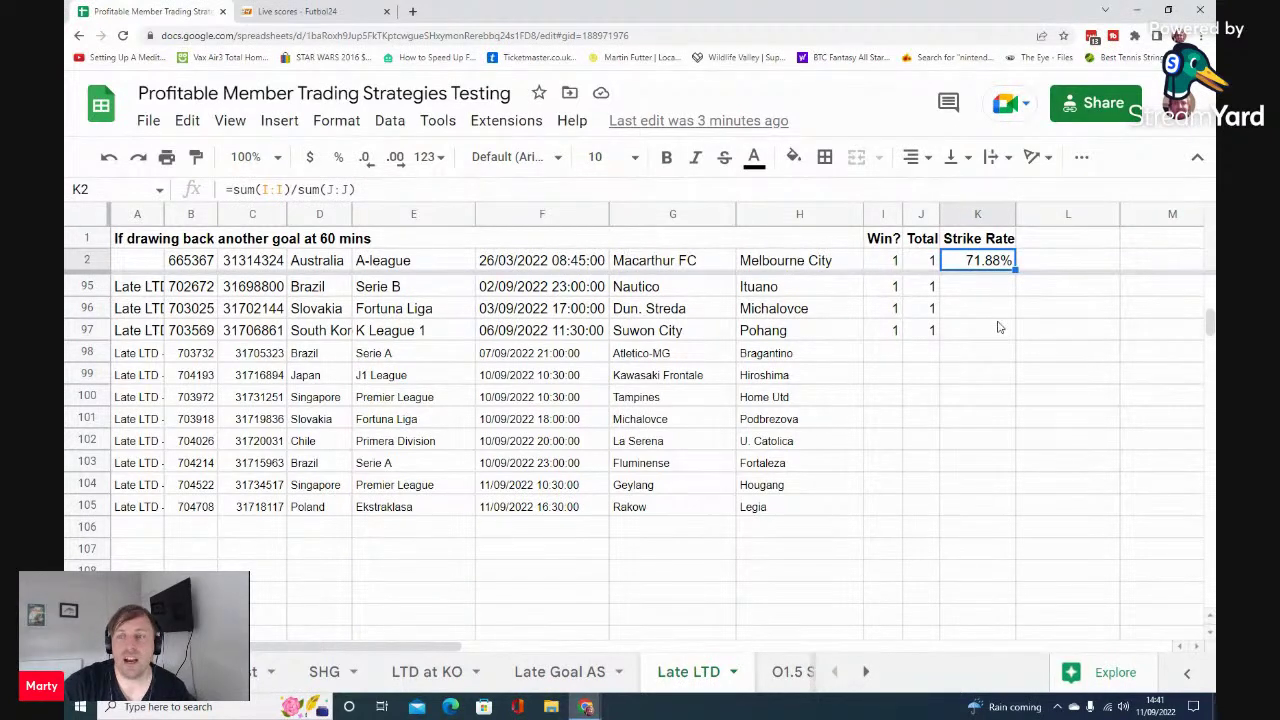
scroll(997, 327, up, 2)
scroll(997, 327, down, 3)
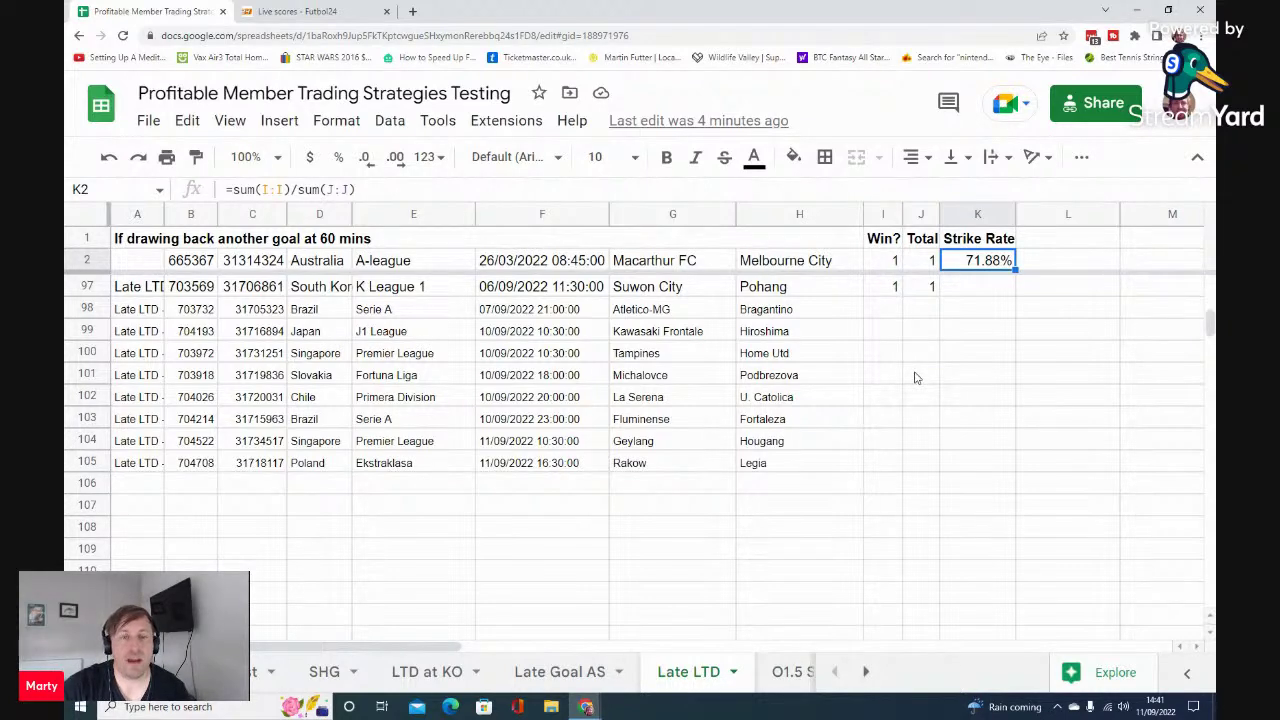
Step: Open the O1.5 Split sheet and examine its recent match rows and the earlier results
click(793, 683)
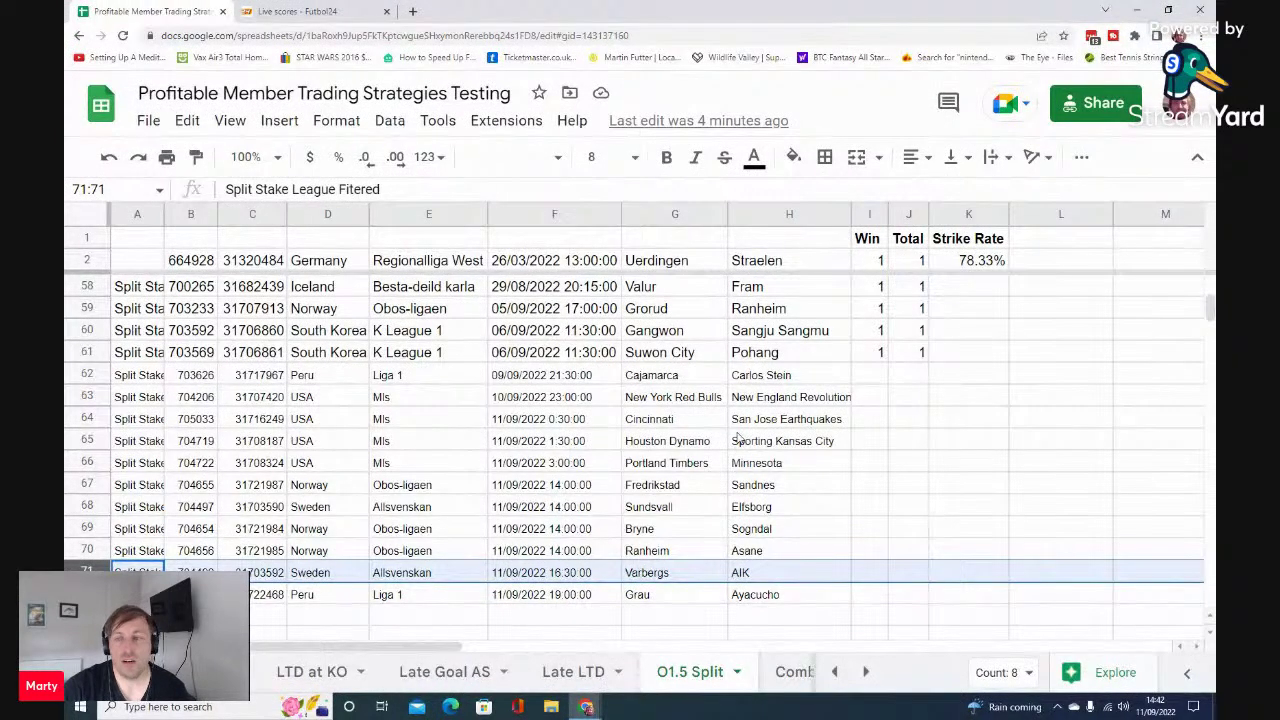
scroll(736, 436, up, 3)
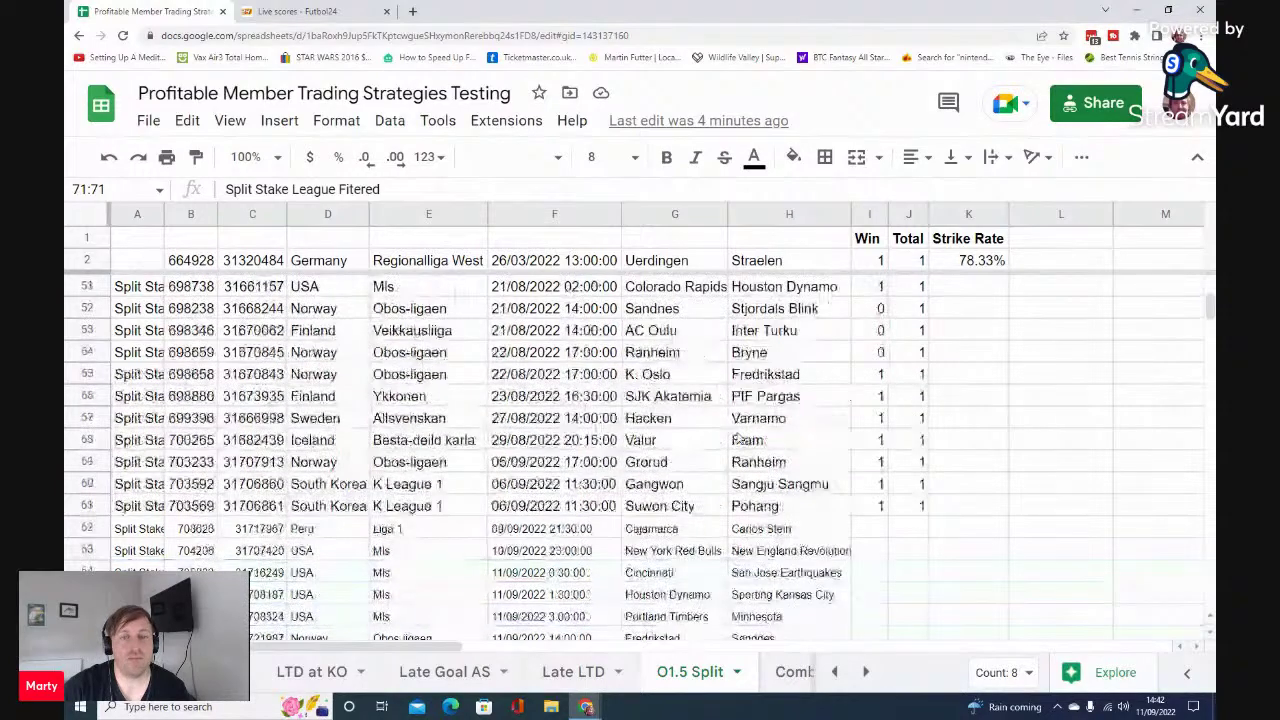
scroll(736, 436, up, 3)
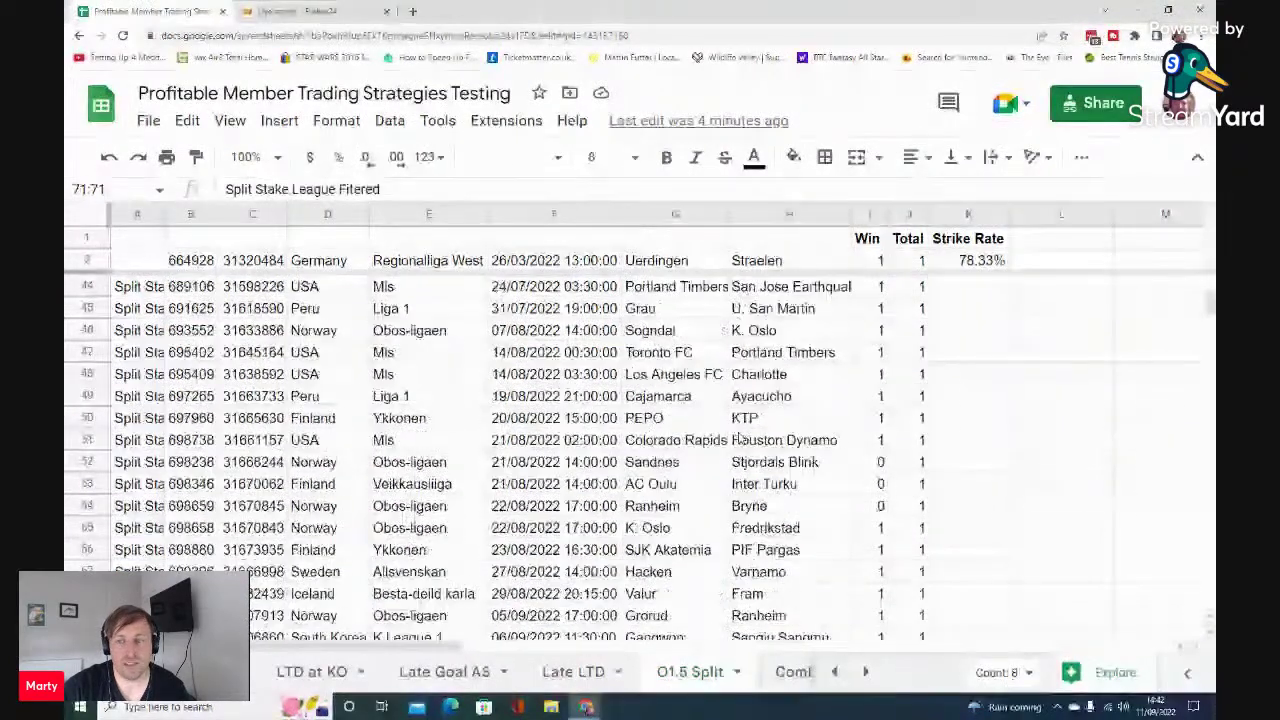
scroll(736, 436, down, 3)
scroll(738, 436, down, 3)
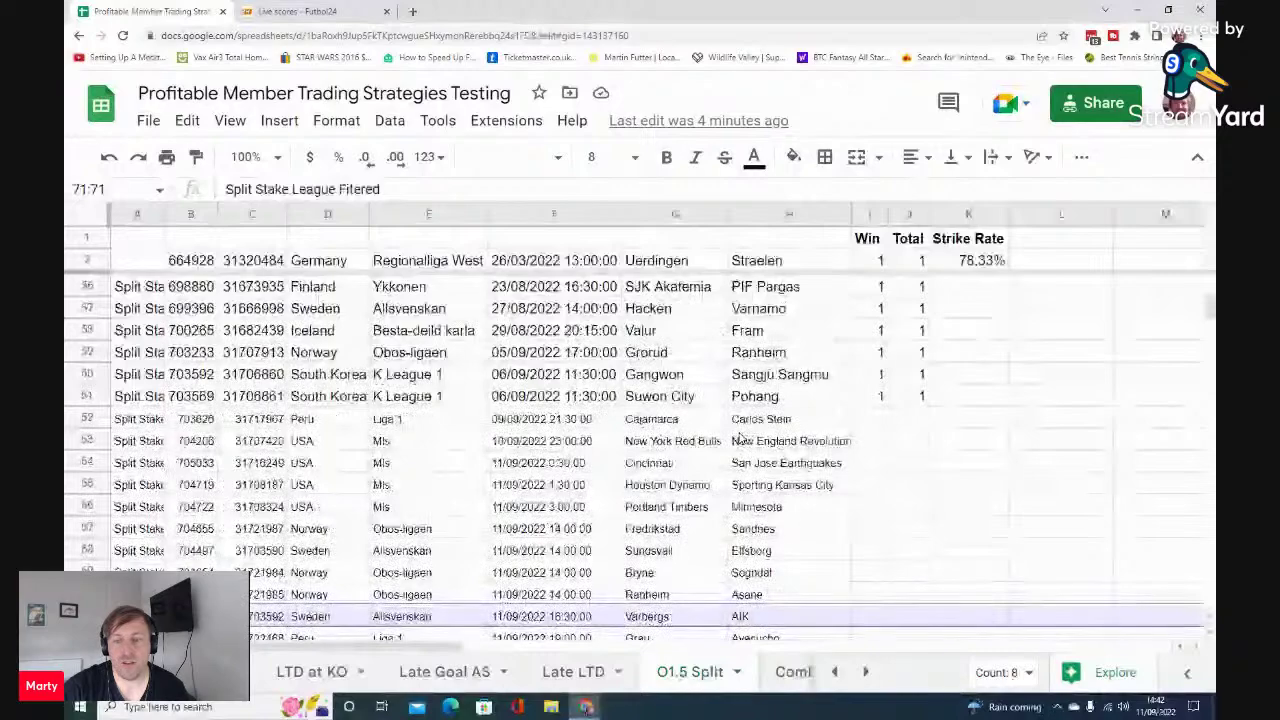
scroll(740, 438, up, 3)
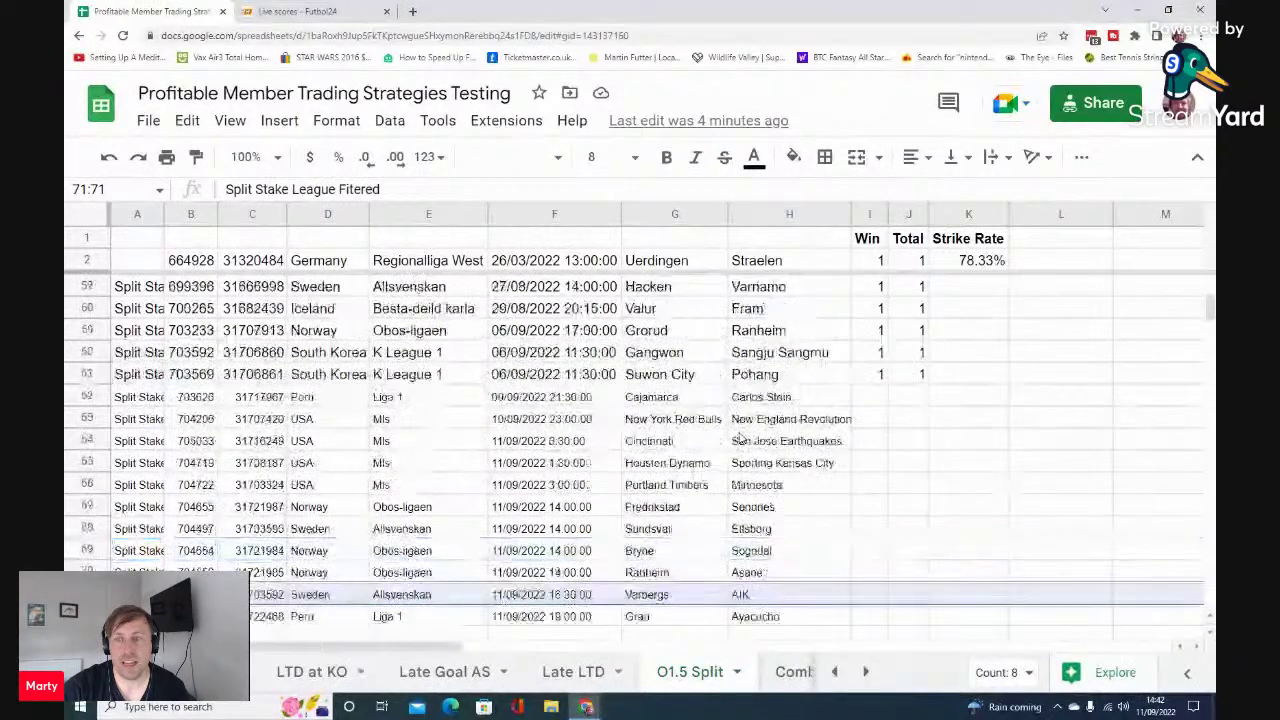
Step: Inspect the run of Win results in I55:I61 and the Strike Rate formula in K2 on the O1.5 Split sheet
drag(882, 352, 876, 490)
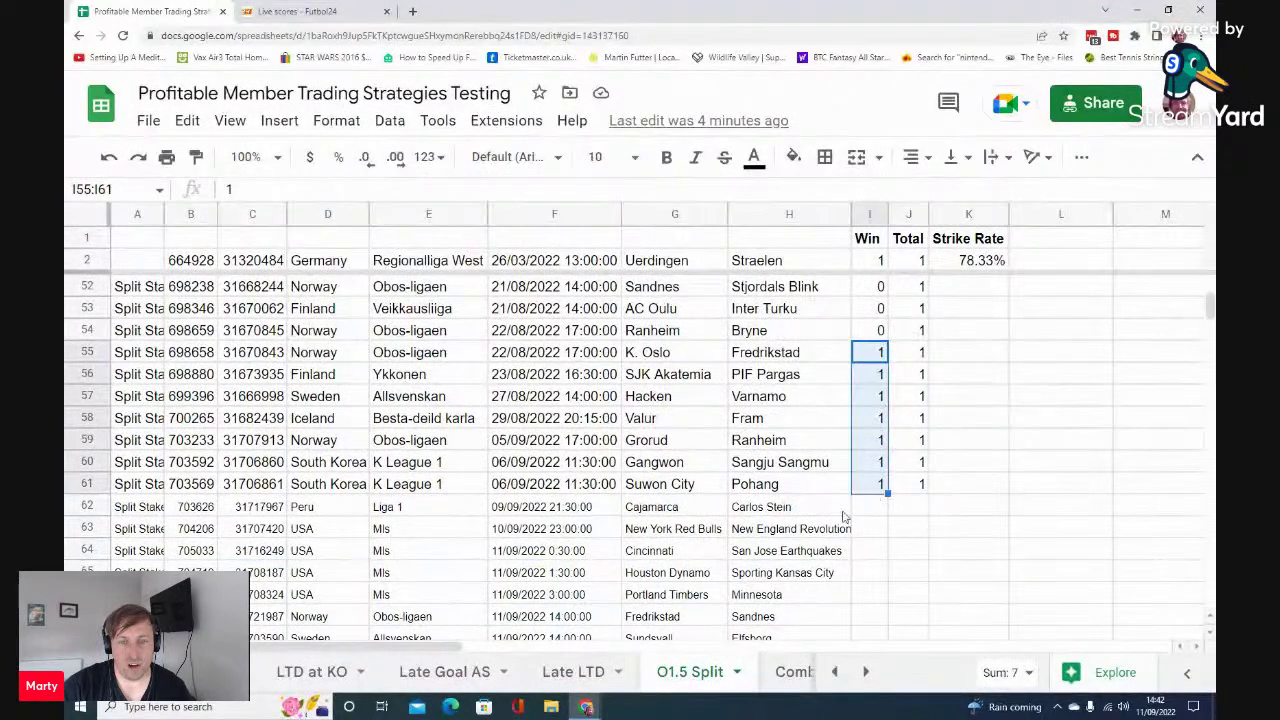
scroll(842, 518, down, 2)
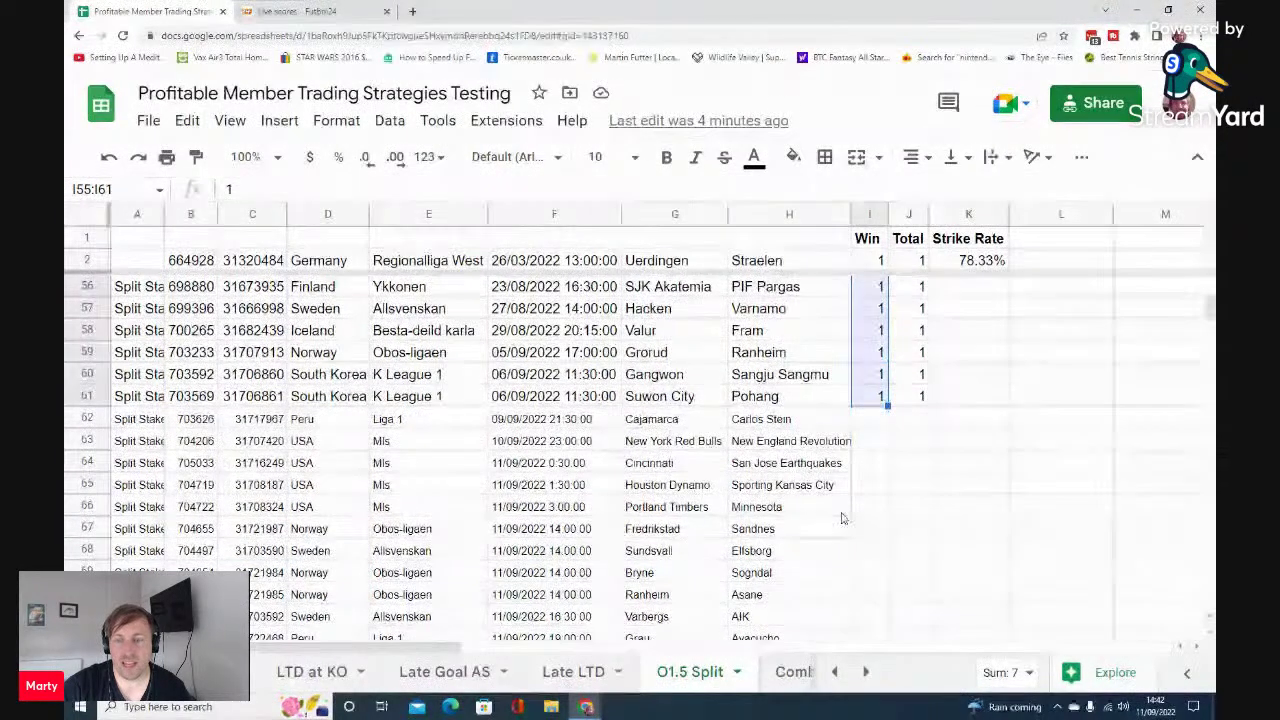
click(908, 440)
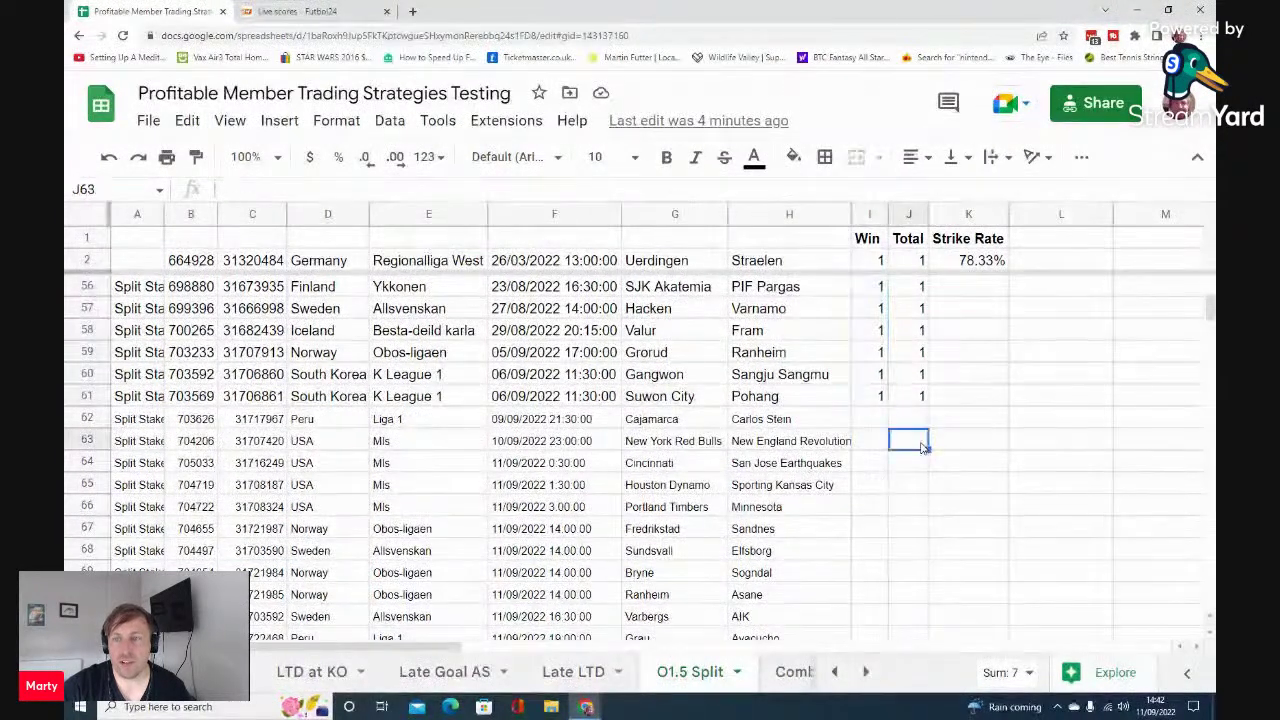
click(963, 265)
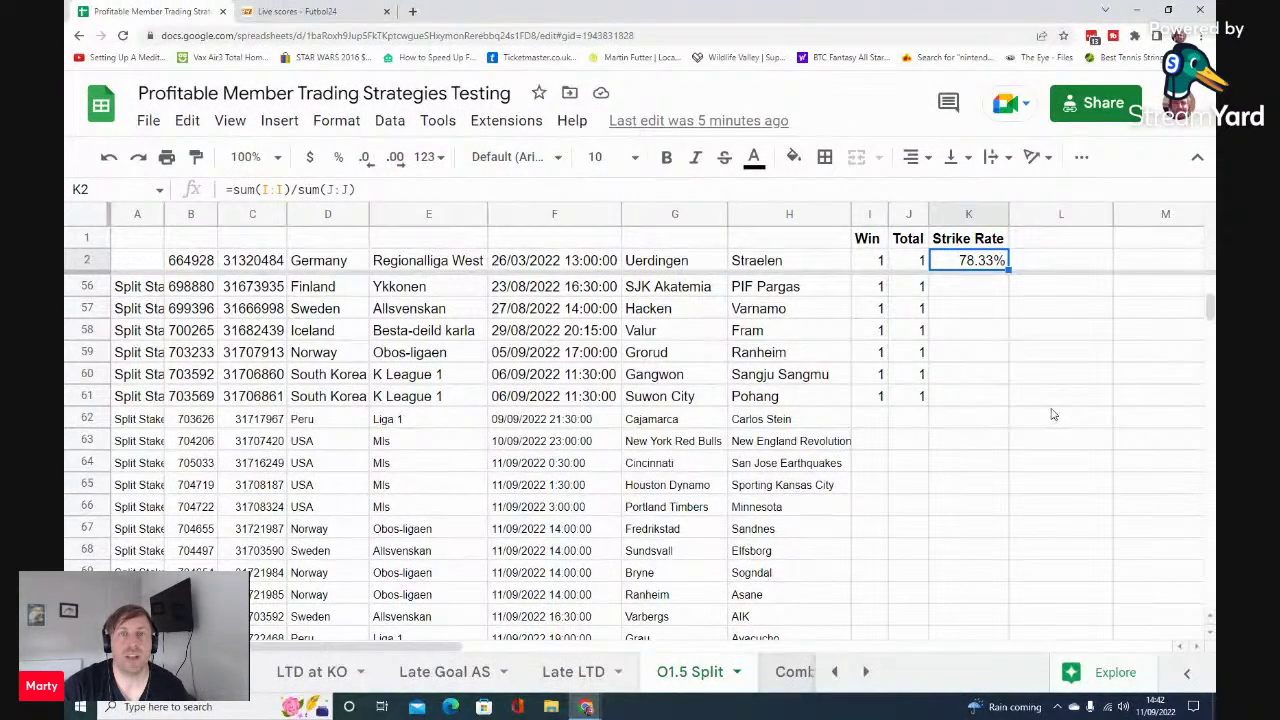
Step: Open the Combined (Overs) sheet and look back from the newest matches to the early ones
key(ctrl+Page_Down)
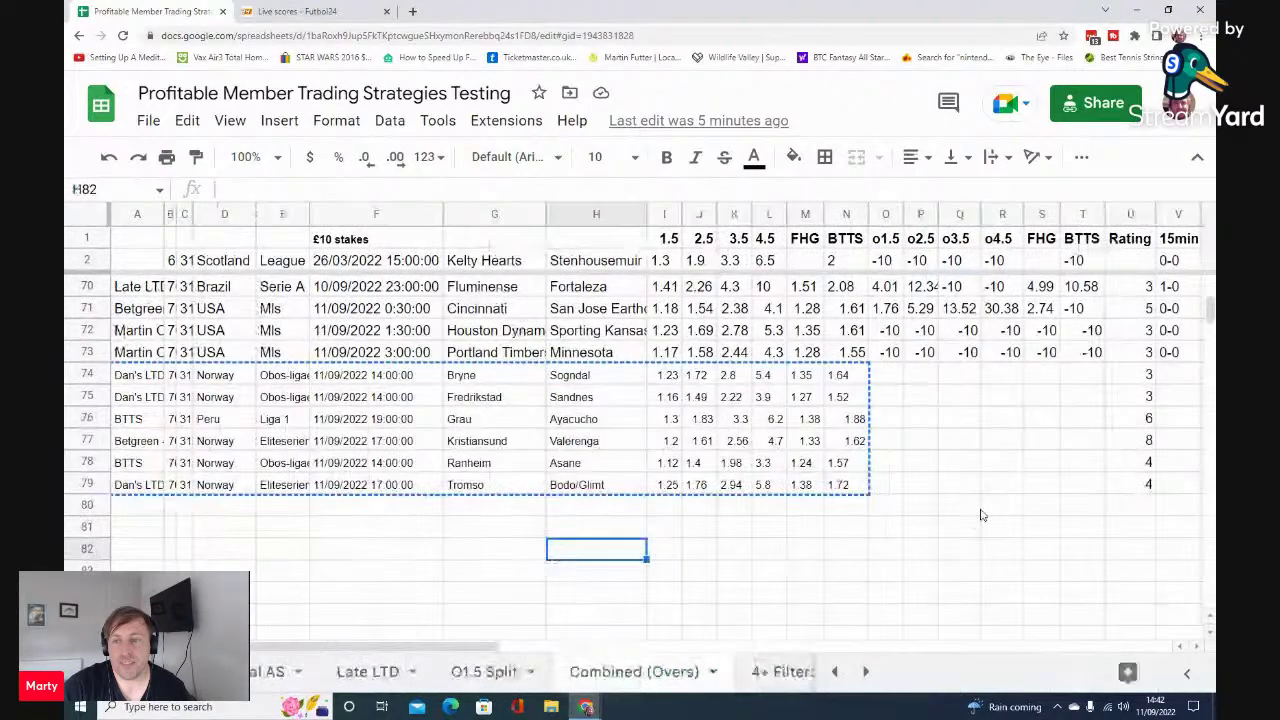
click(977, 510)
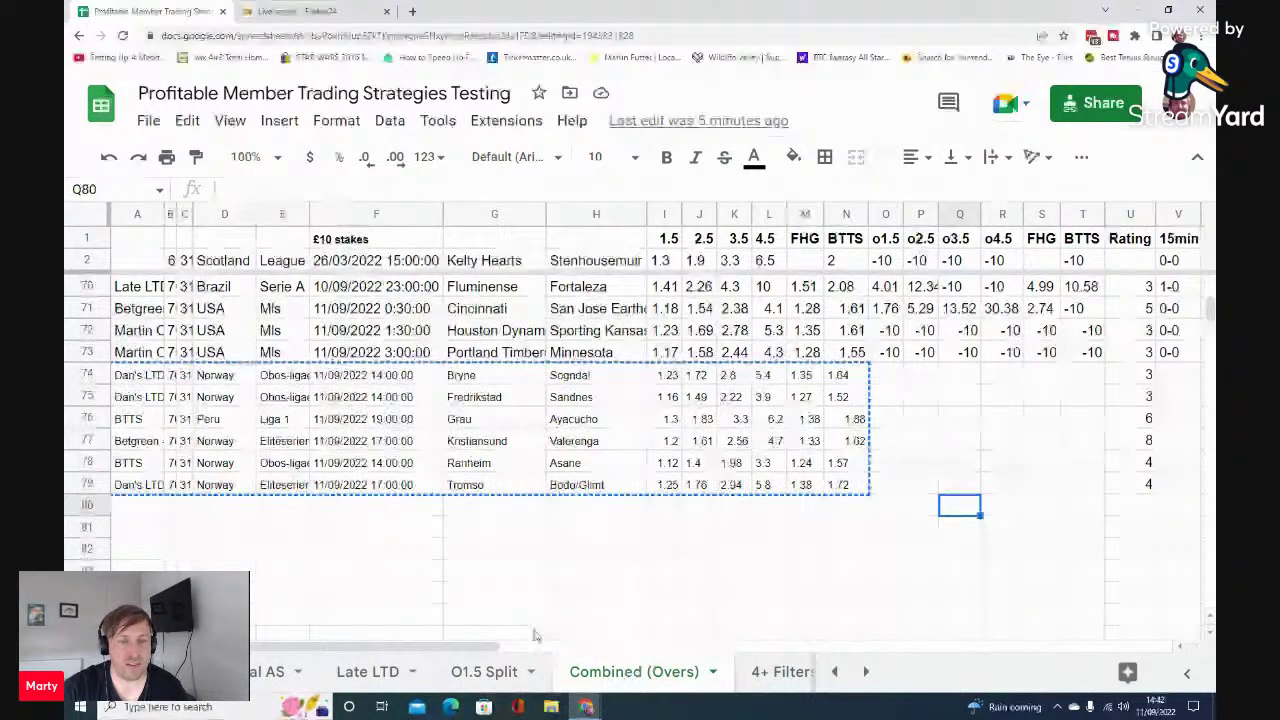
scroll(709, 503, up, 5)
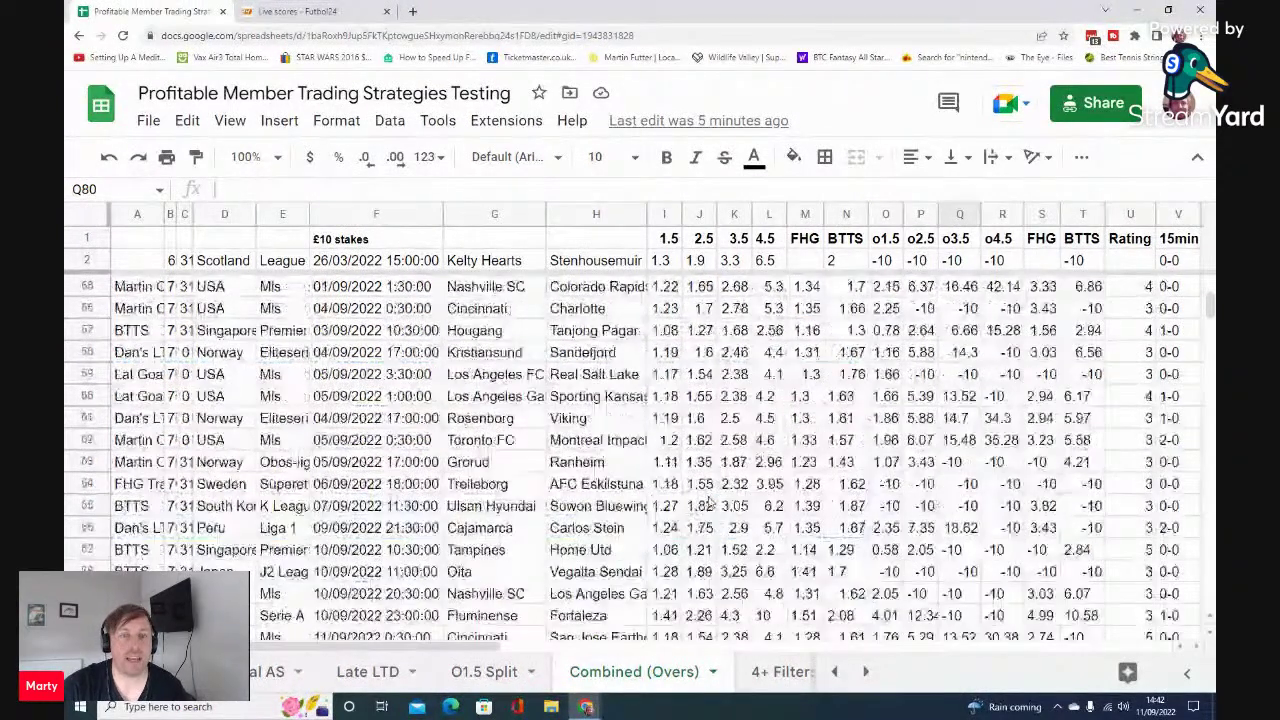
scroll(711, 503, up, 3)
scroll(713, 507, up, 15)
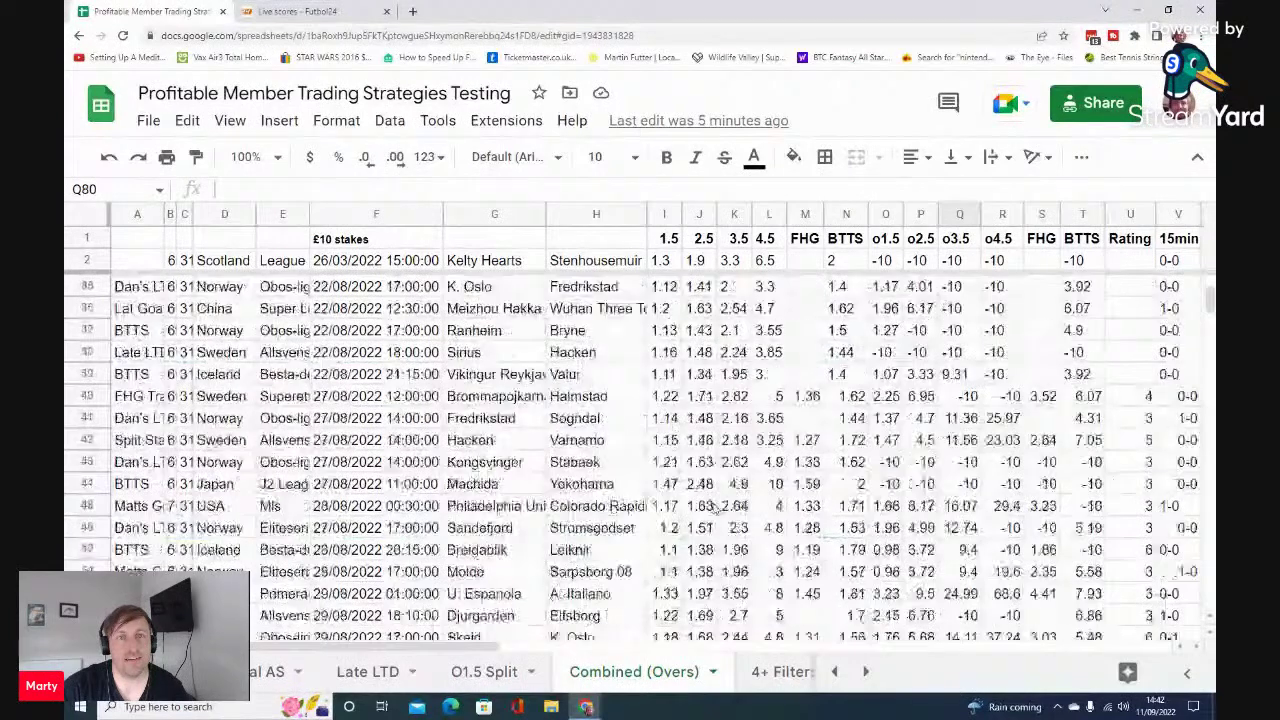
scroll(713, 507, up, 1)
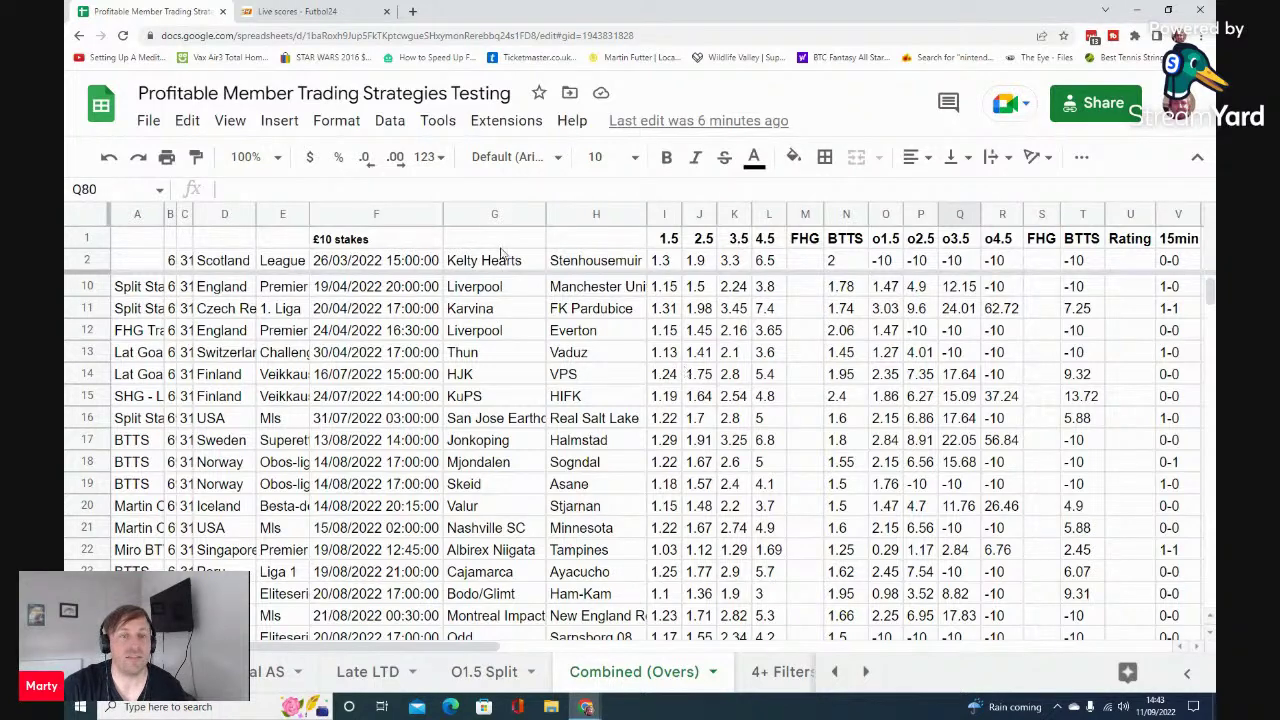
Step: Inspect the Liverpool v Manchester United match in row 10 and the earliest matches on the Combined (Overs) sheet
click(88, 287)
click(583, 296)
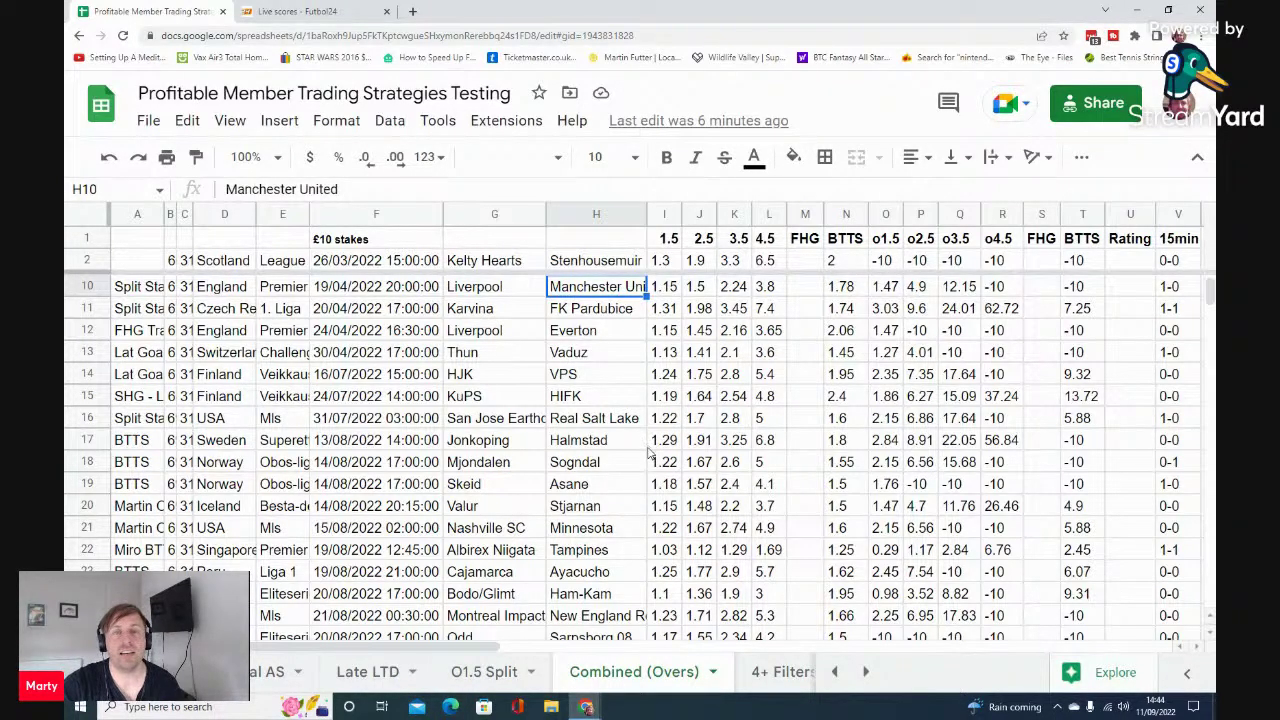
scroll(648, 503, down, 1)
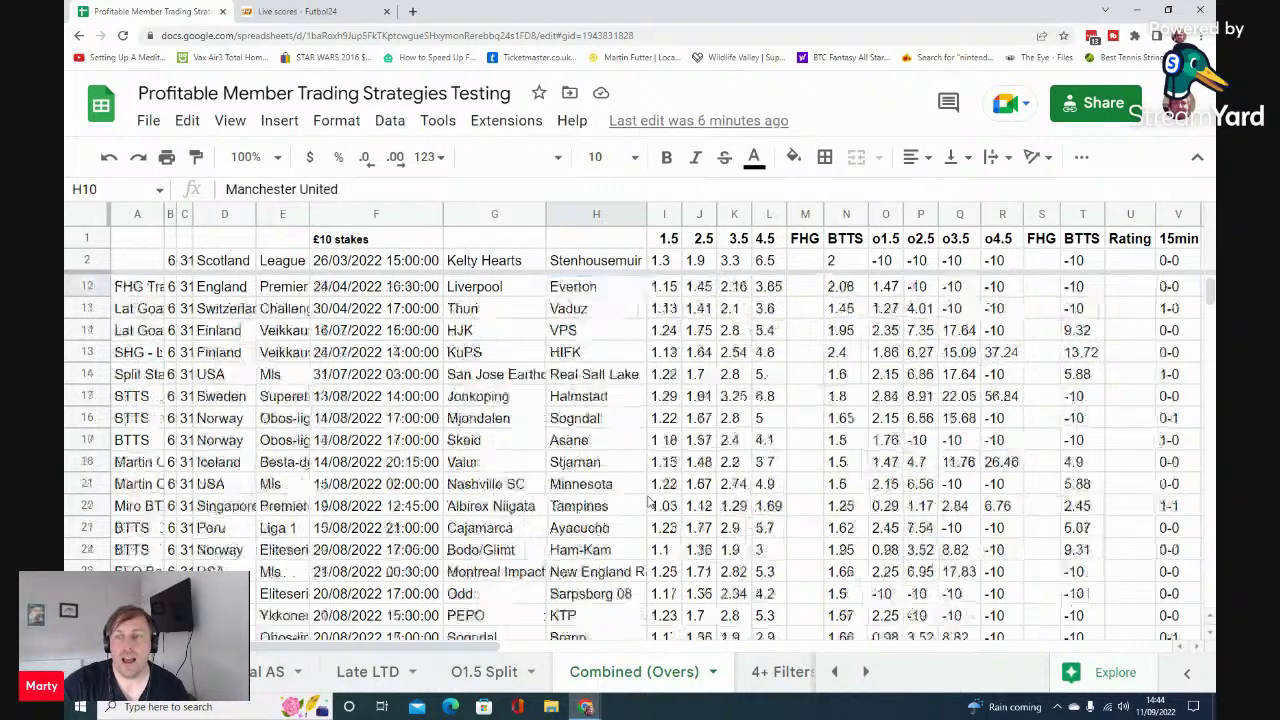
scroll(600, 600, up, 3)
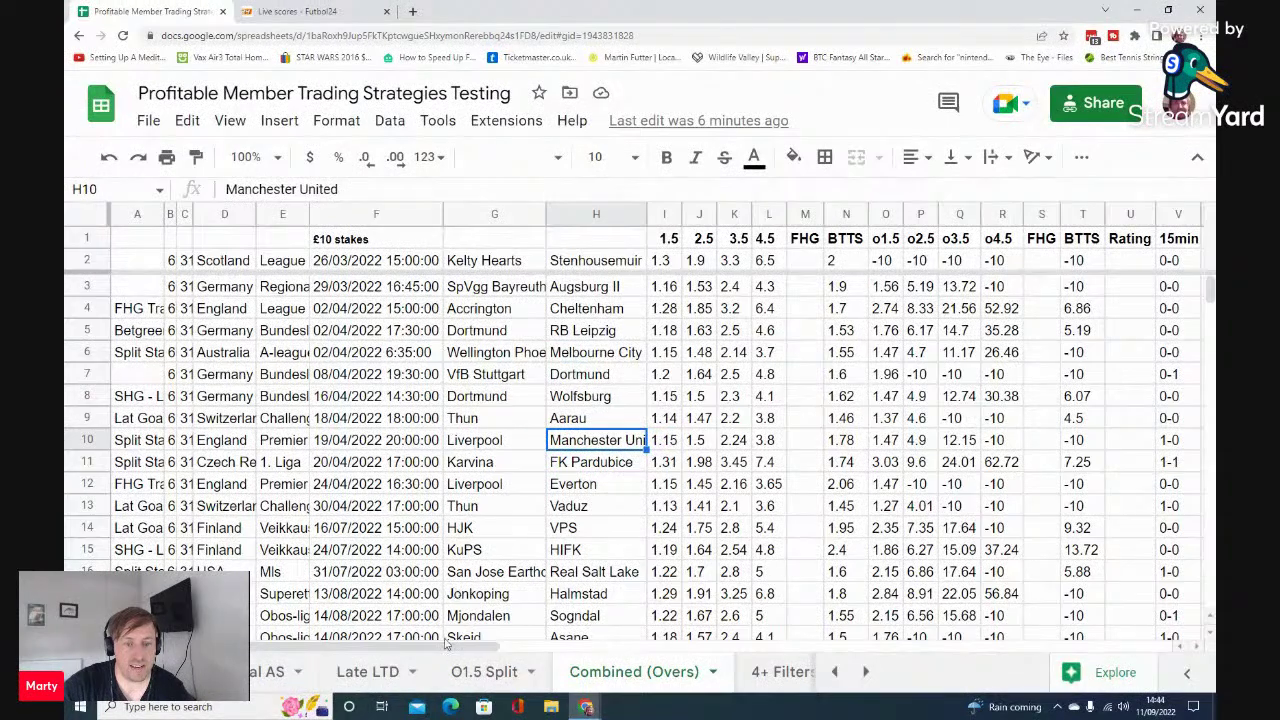
Step: Examine the full-time scores in the FT column, selecting Y2:Y18 and reading down to the most recent matches
drag(437, 650, 595, 652)
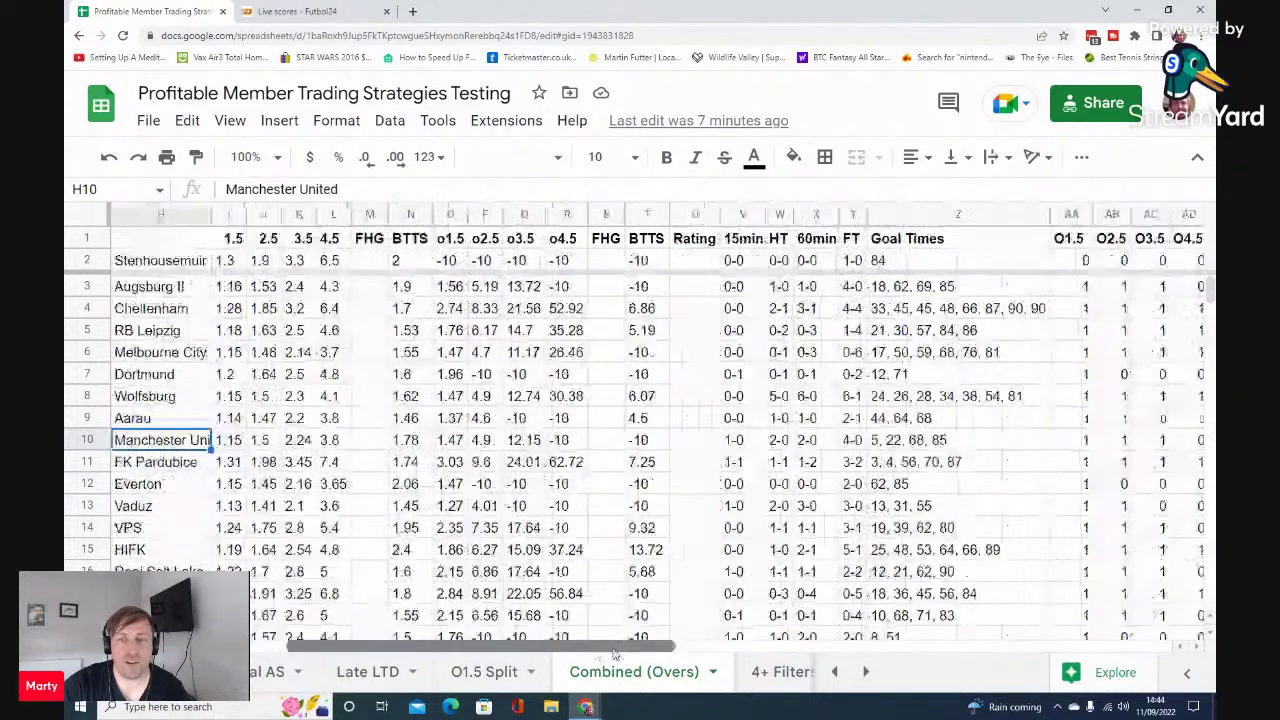
click(861, 263)
mouse_move(868, 352)
mouse_down()
mouse_move(875, 495)
mouse_move(851, 627)
mouse_up()
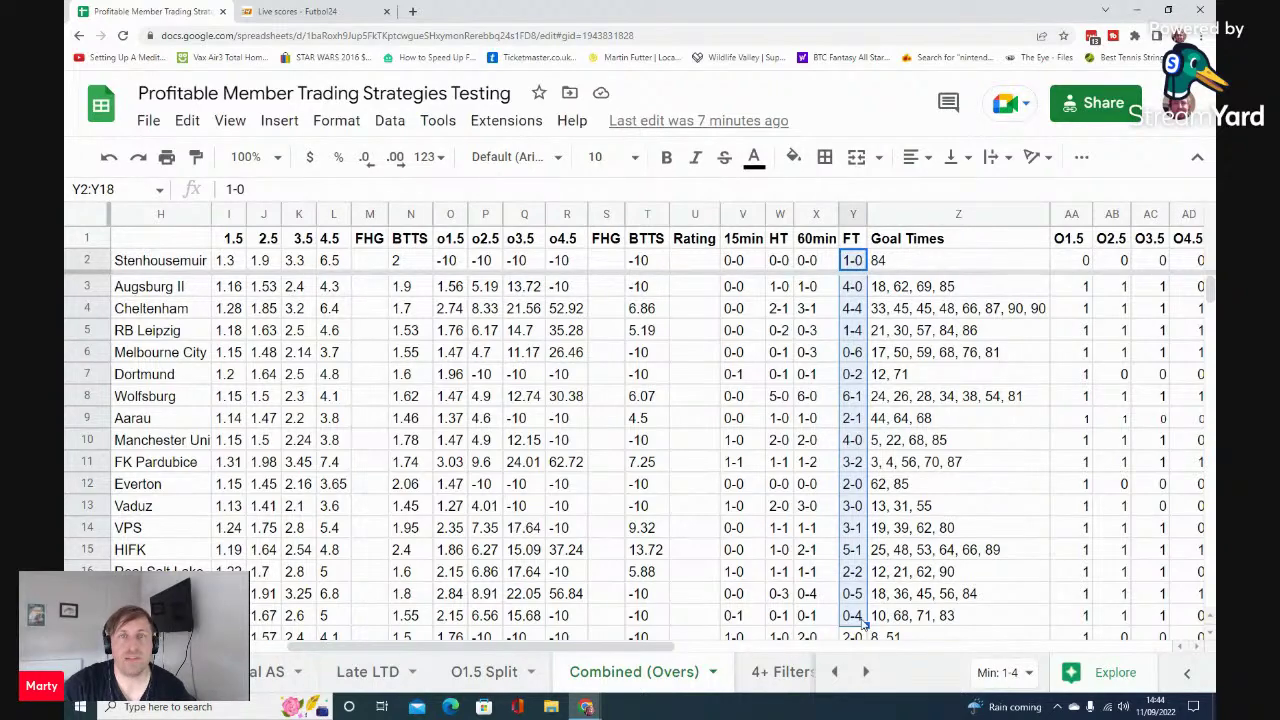
scroll(873, 540, down, 5)
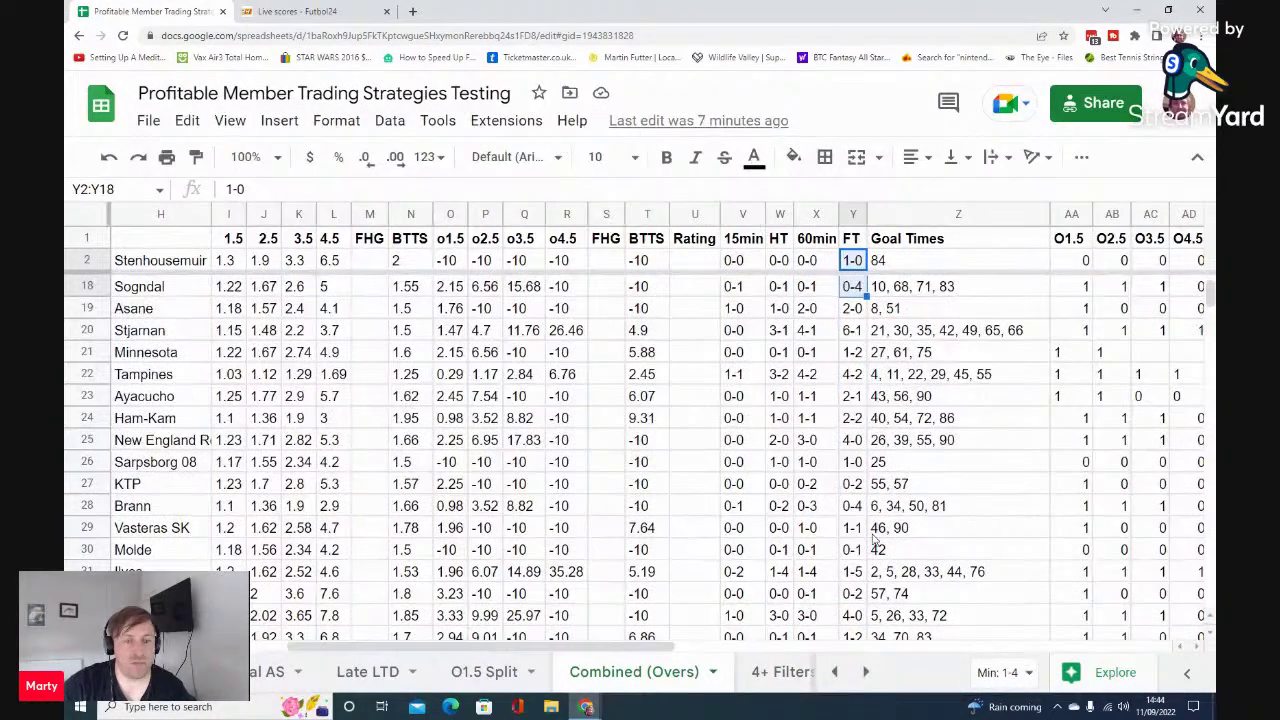
scroll(873, 540, down, 3)
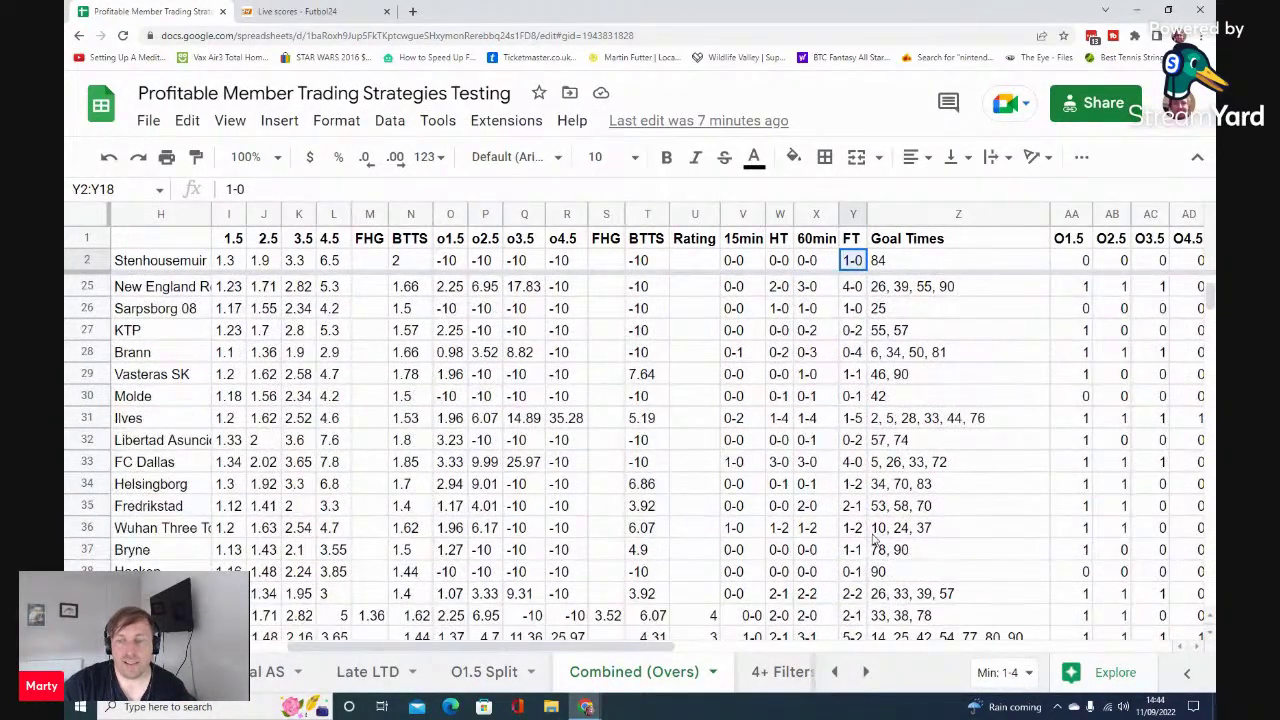
scroll(873, 540, down, 10)
scroll(873, 540, down, 3)
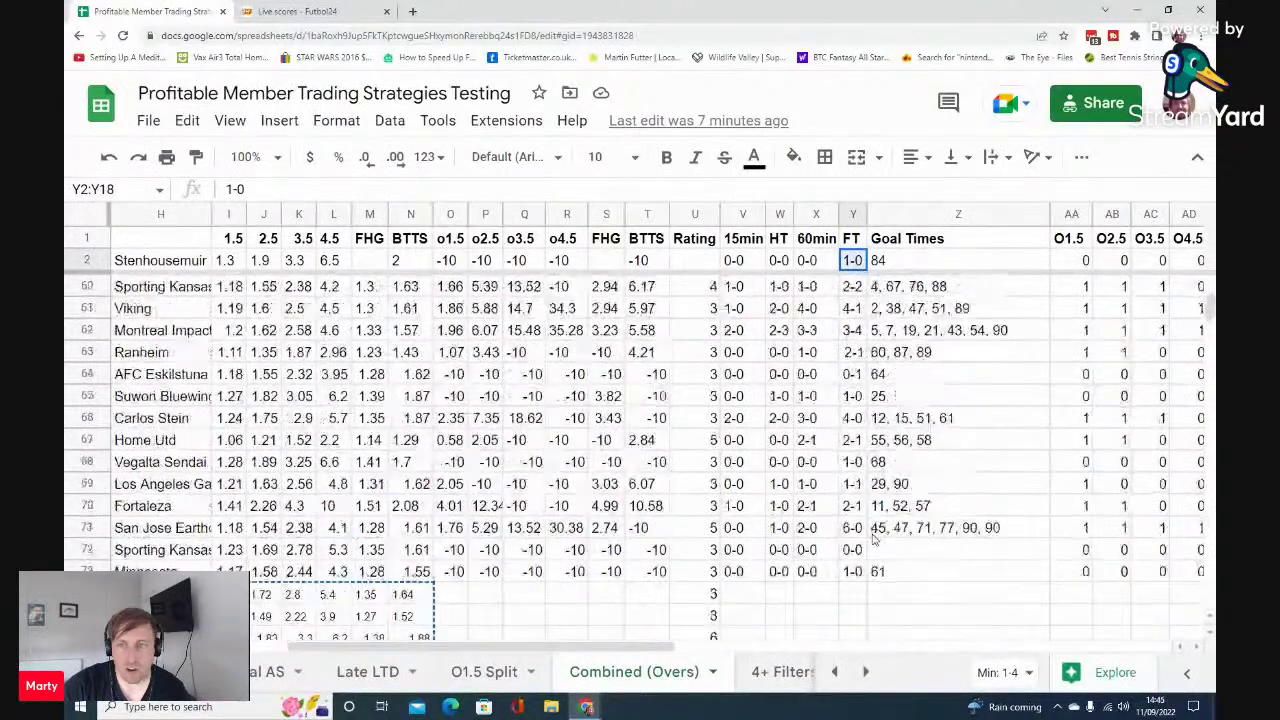
scroll(873, 540, up, 2)
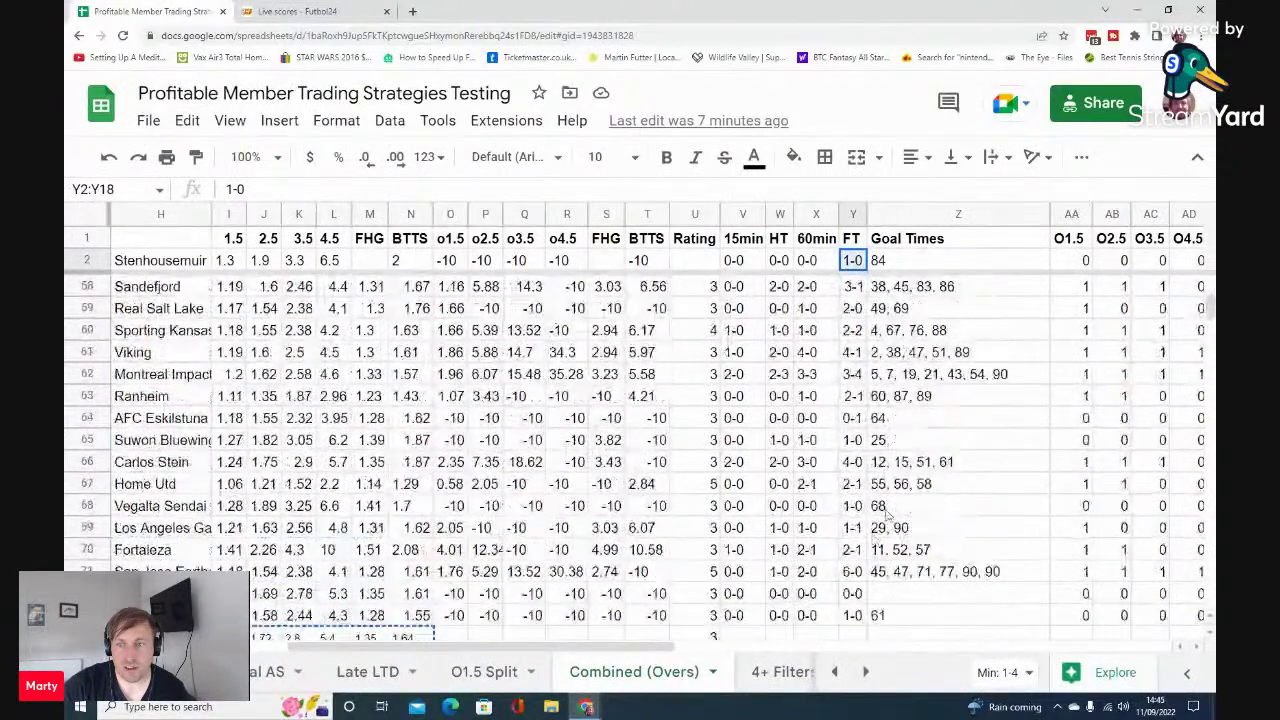
Step: Check the low-scoring recent matches using the goal time in Z68 and the full-time scores in Y64:Y65, Y68 and Y72:Y73
click(886, 510)
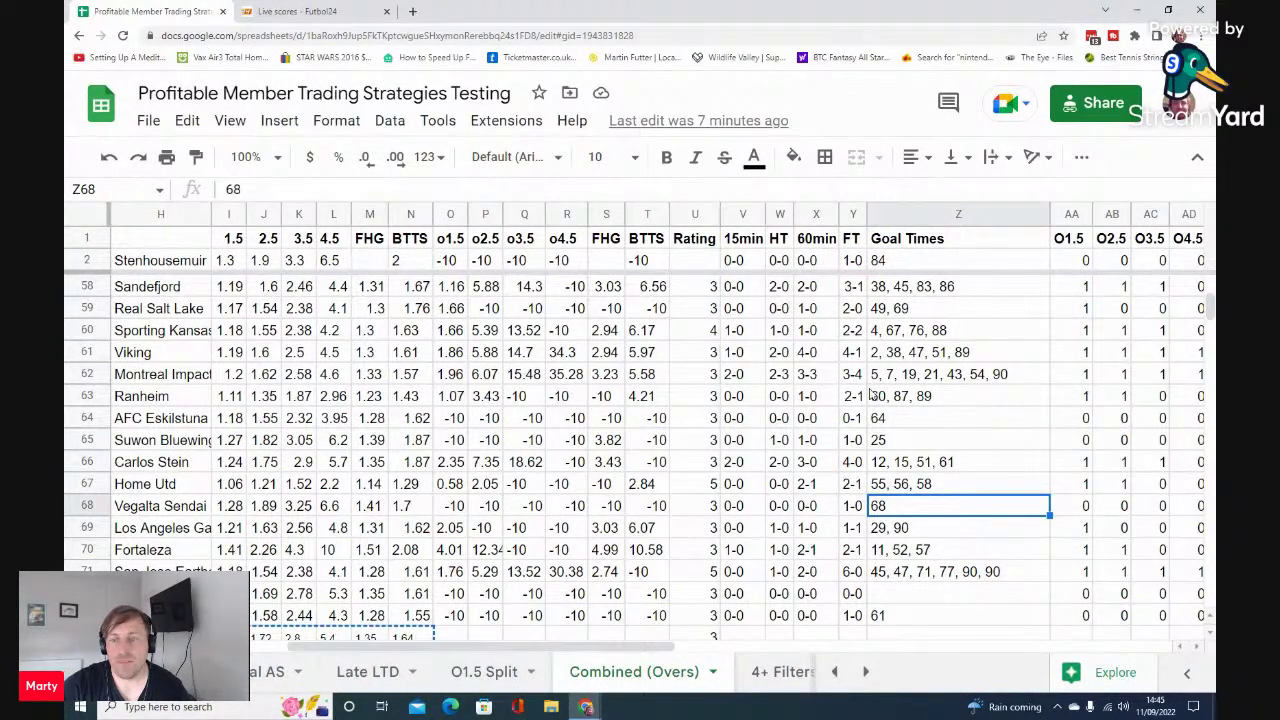
drag(850, 424, 853, 455)
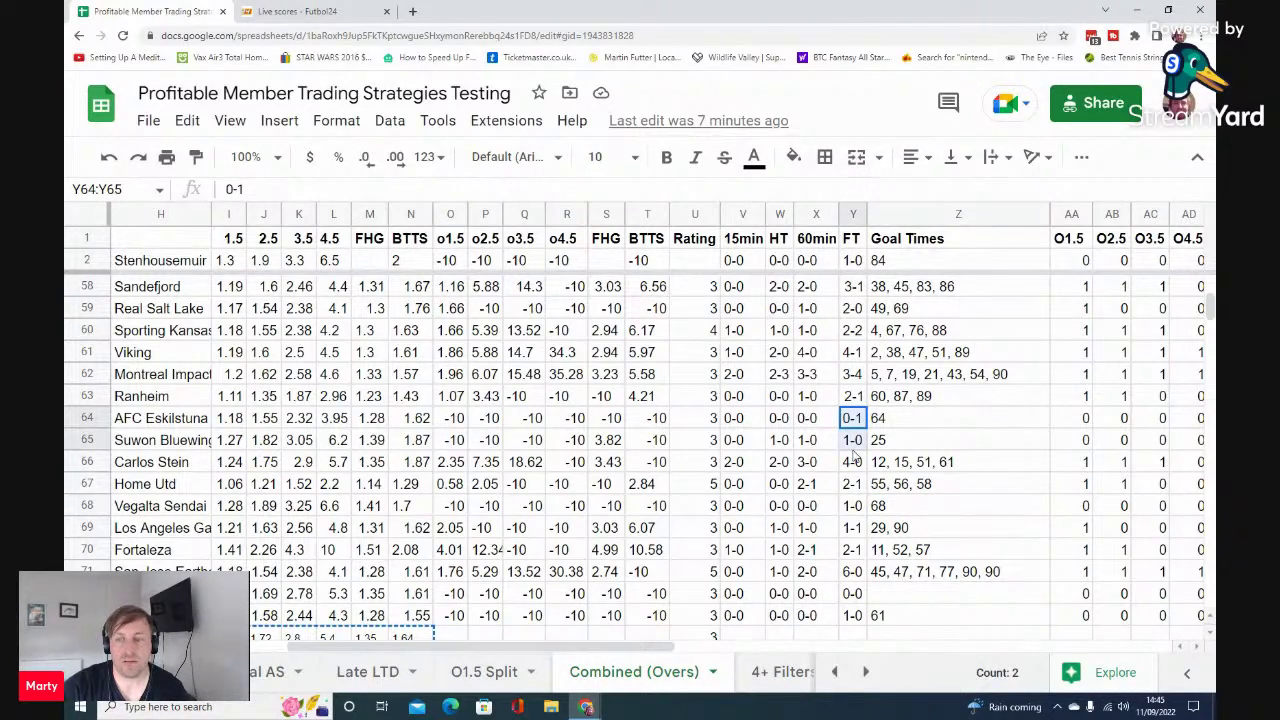
click(848, 511)
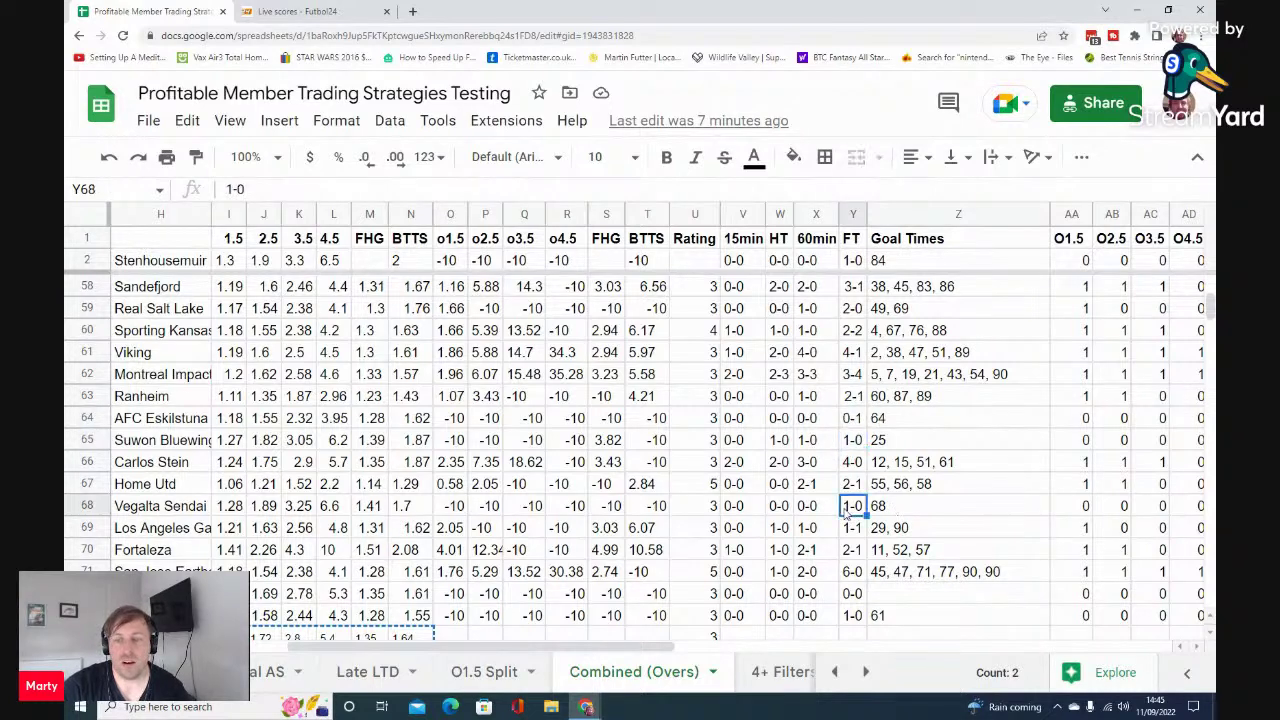
click(852, 594)
drag(857, 598, 852, 622)
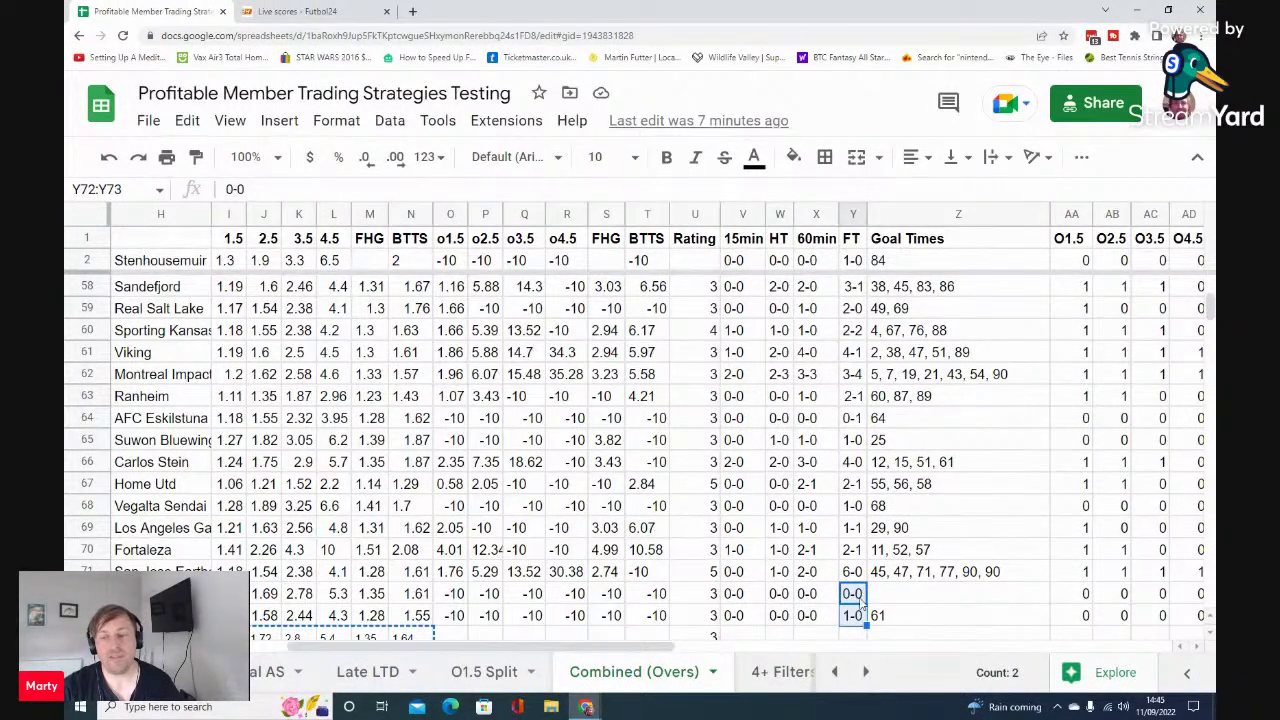
click(861, 602)
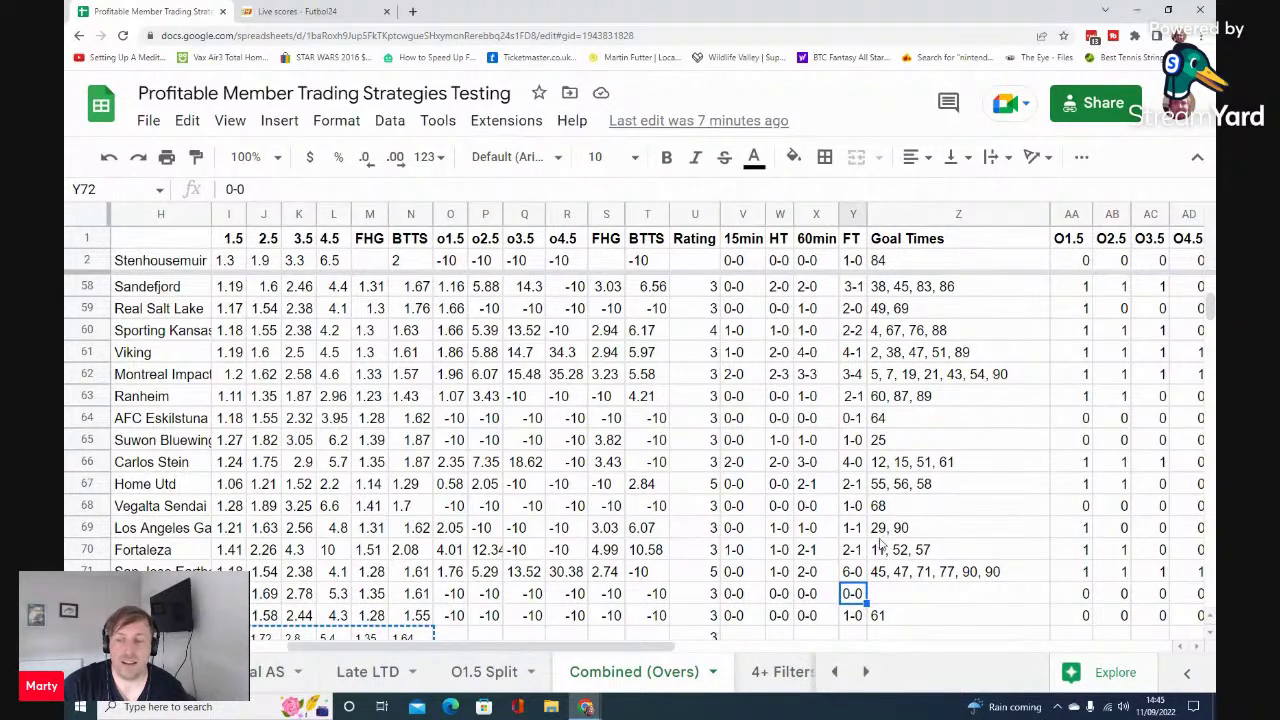
scroll(881, 543, down, 1)
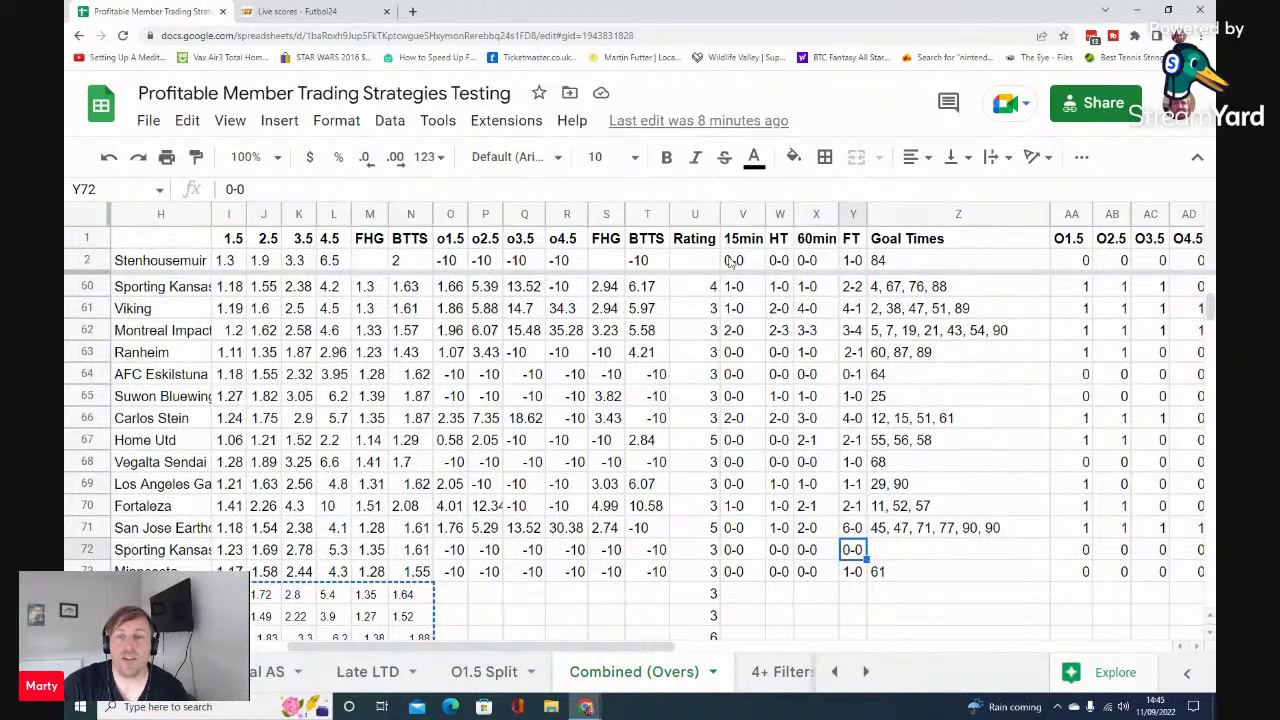
Step: Select the Rating column and review its values, starting from the first rated match in U40
click(694, 214)
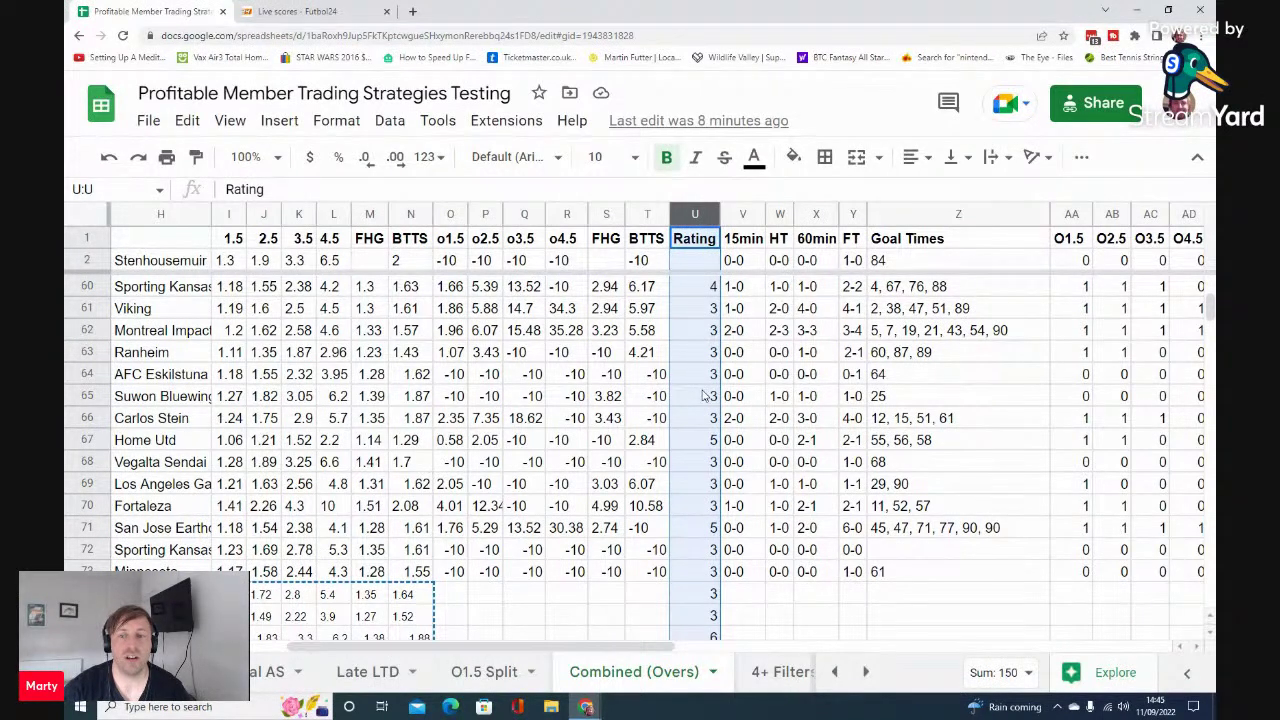
scroll(860, 390, up, 3)
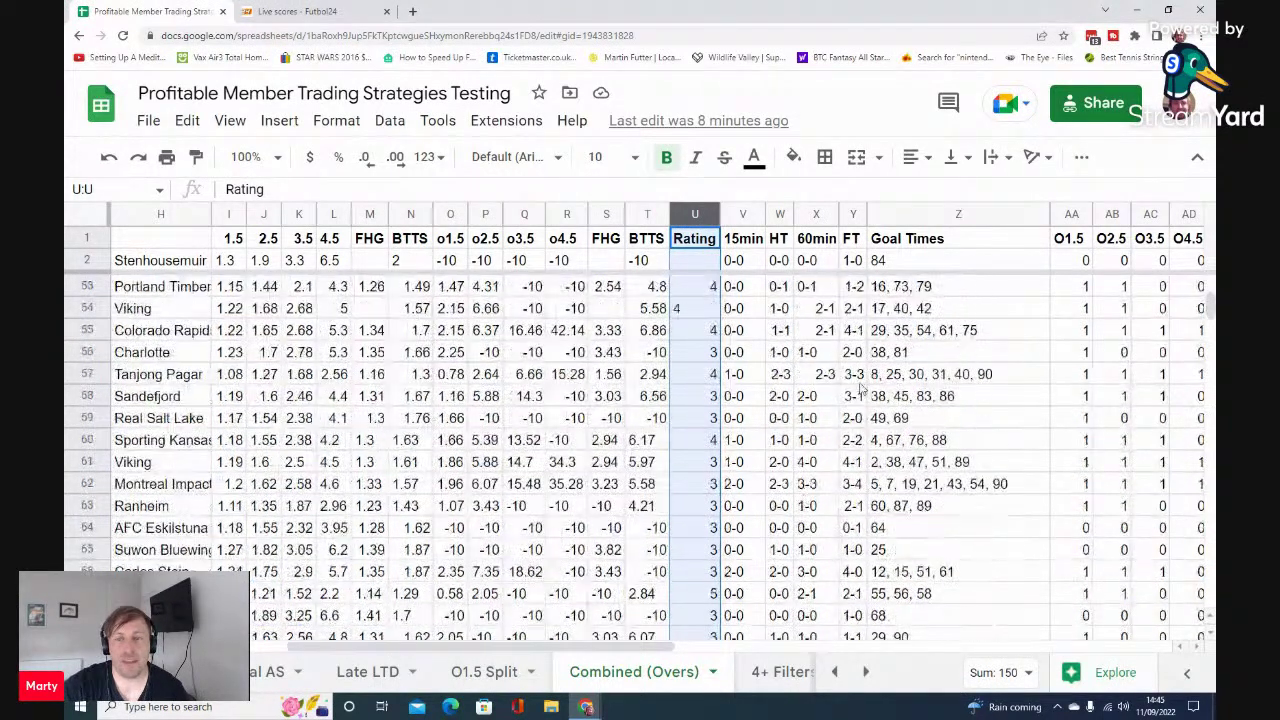
scroll(860, 390, up, 8)
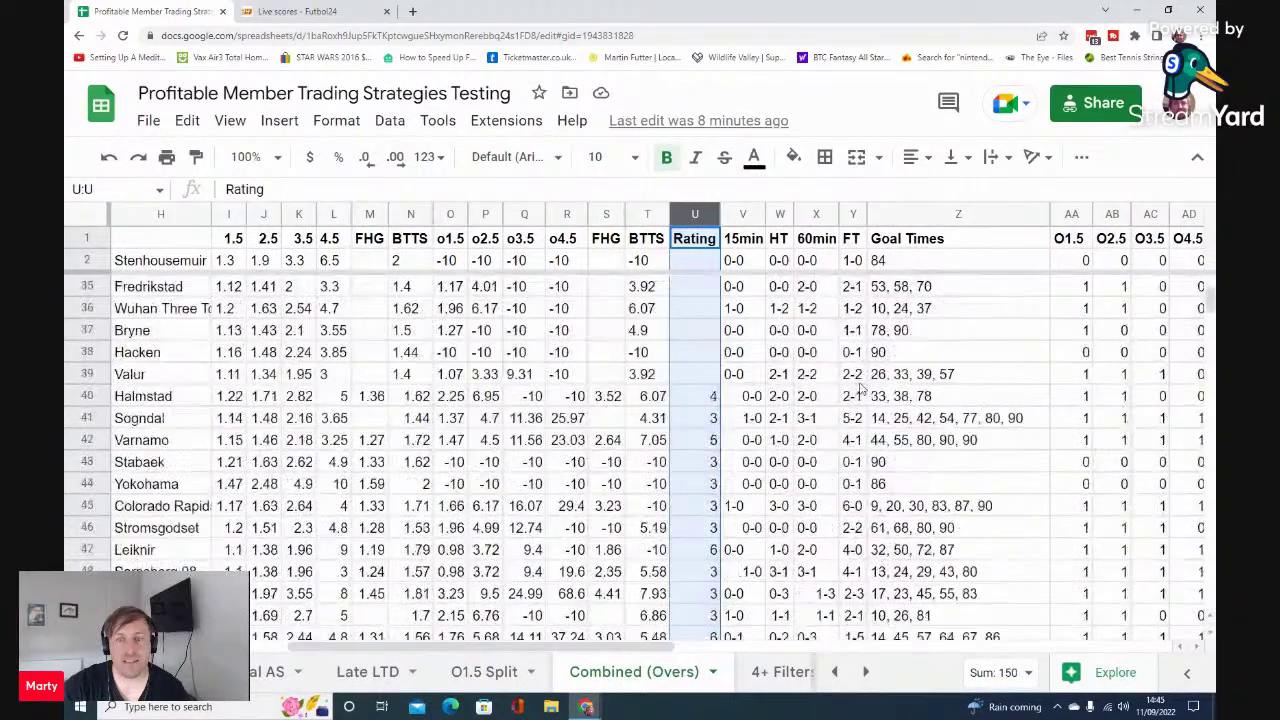
scroll(860, 390, down, 1)
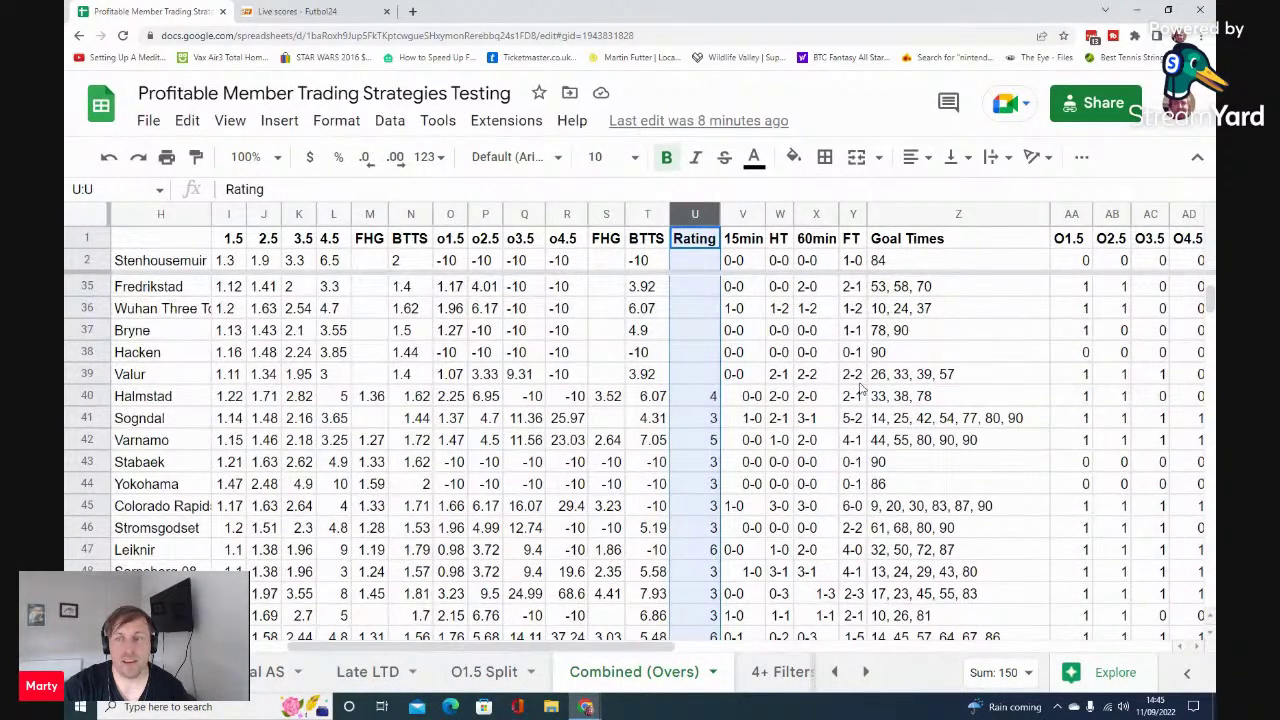
scroll(860, 390, down, 2)
click(705, 287)
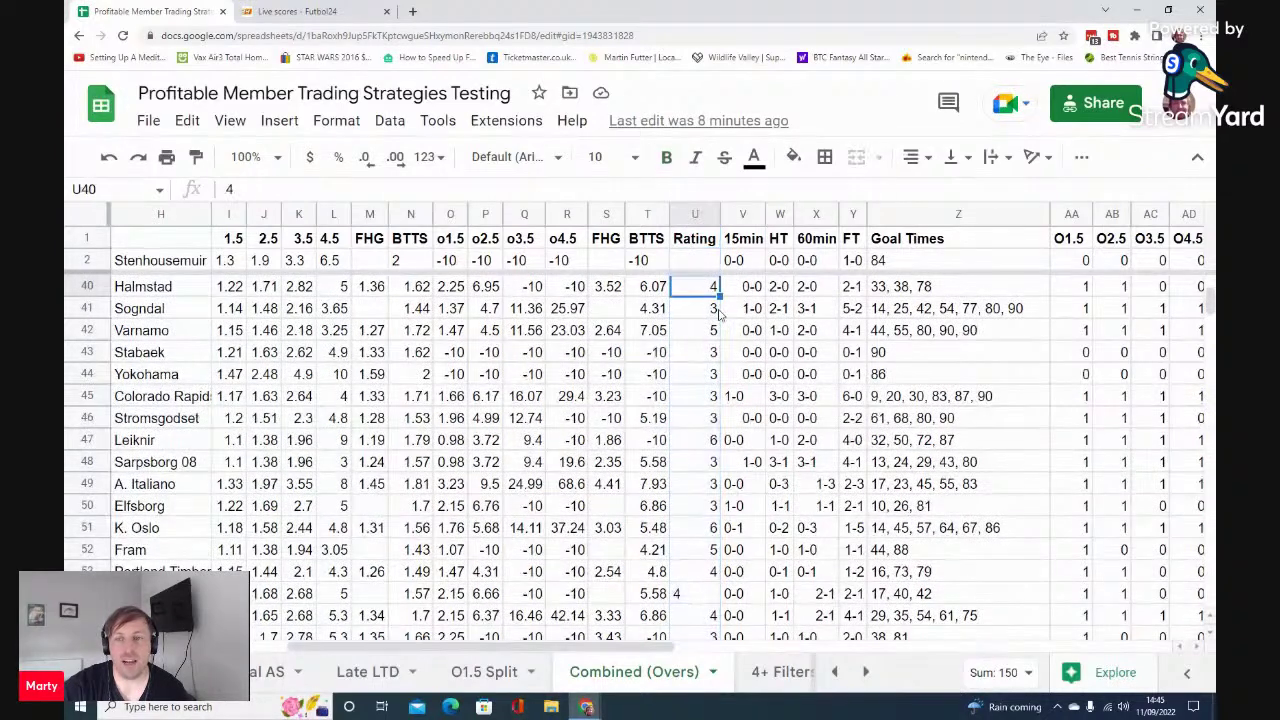
scroll(738, 330, down, 1)
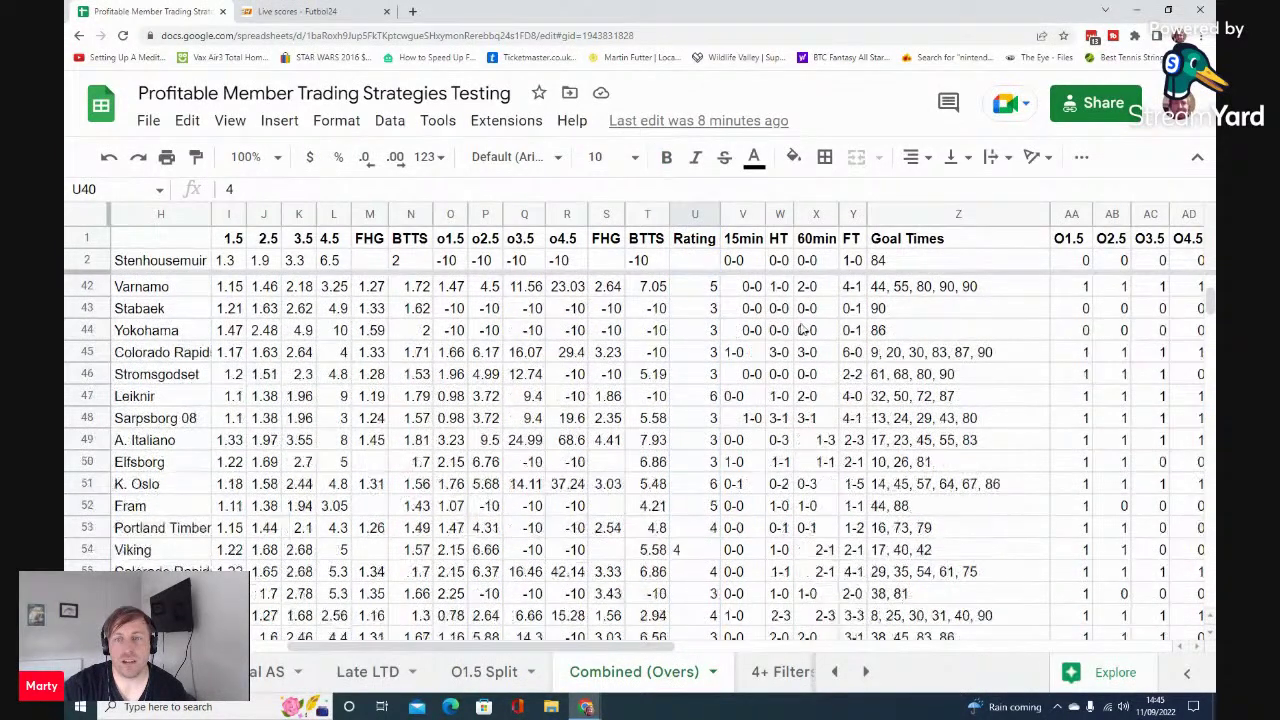
Step: Compare the full-time scores in Y43:Y44 with the ratings in U43:U44
drag(852, 308, 857, 335)
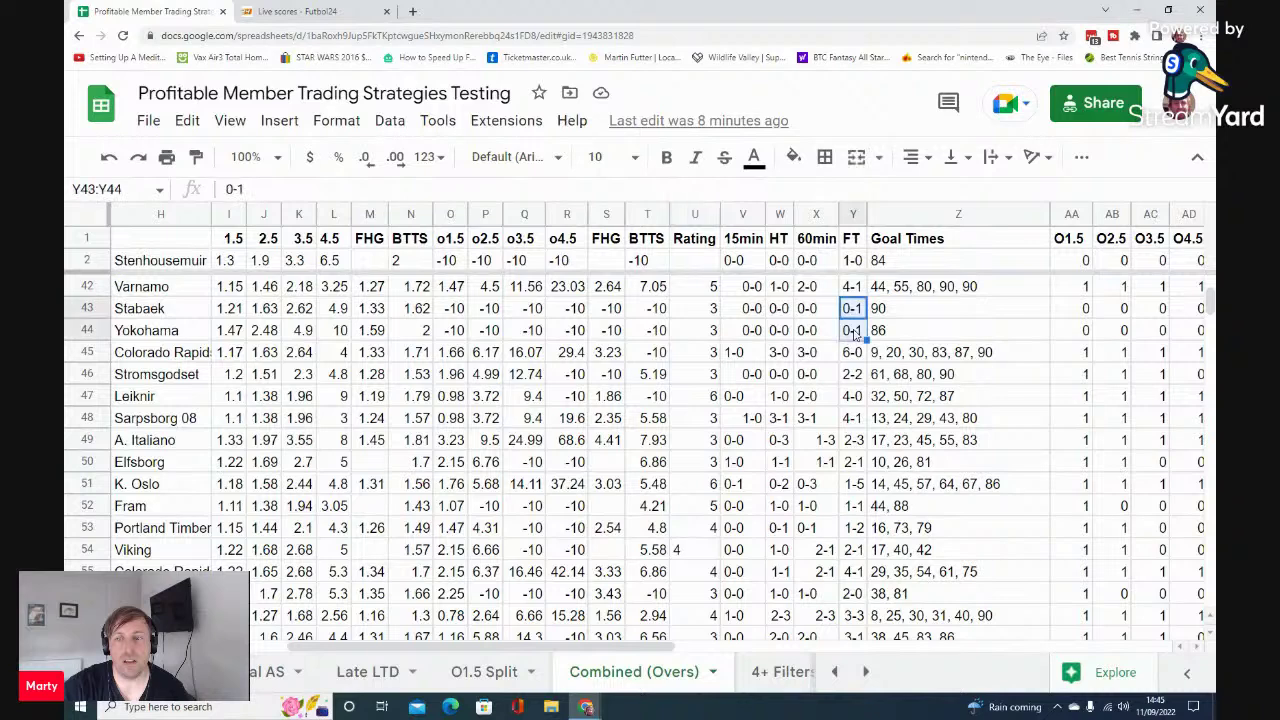
drag(710, 310, 710, 330)
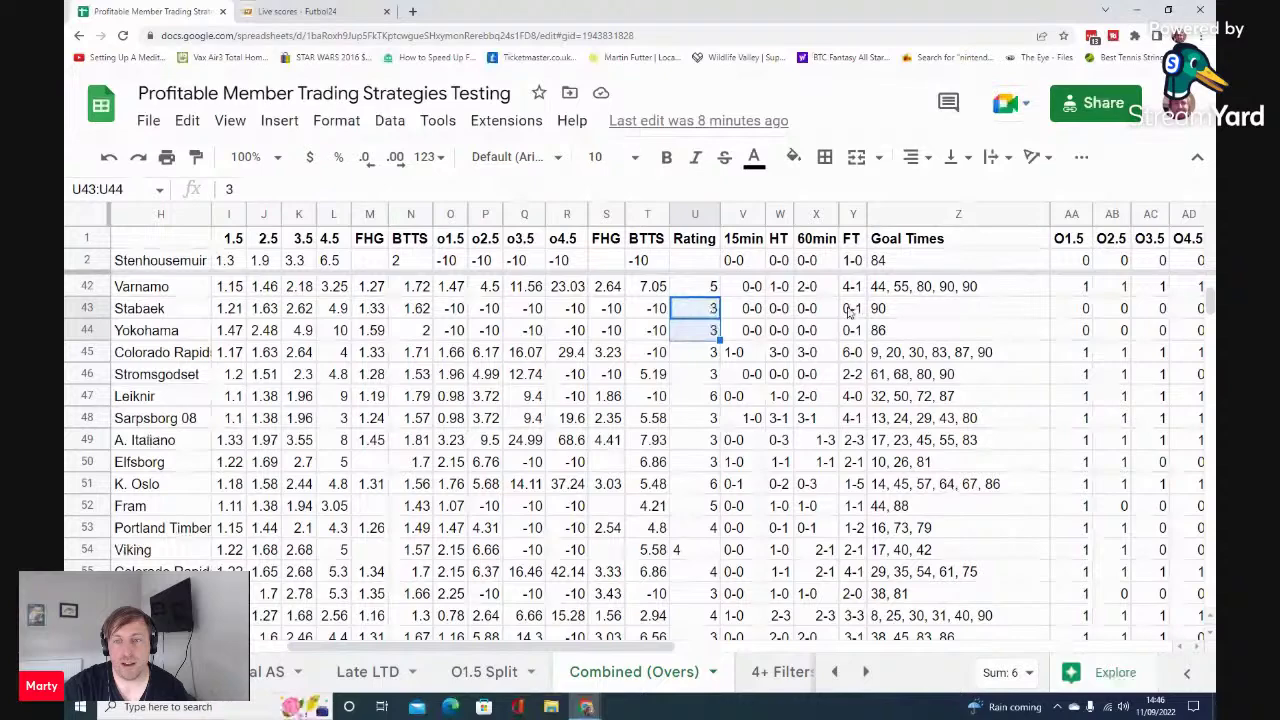
drag(849, 308, 849, 330)
Step: Check the full-time scores in Y52, Y56 and Y59, comparing the first two with their ratings in U52 and U56
scroll(880, 350, down, 5)
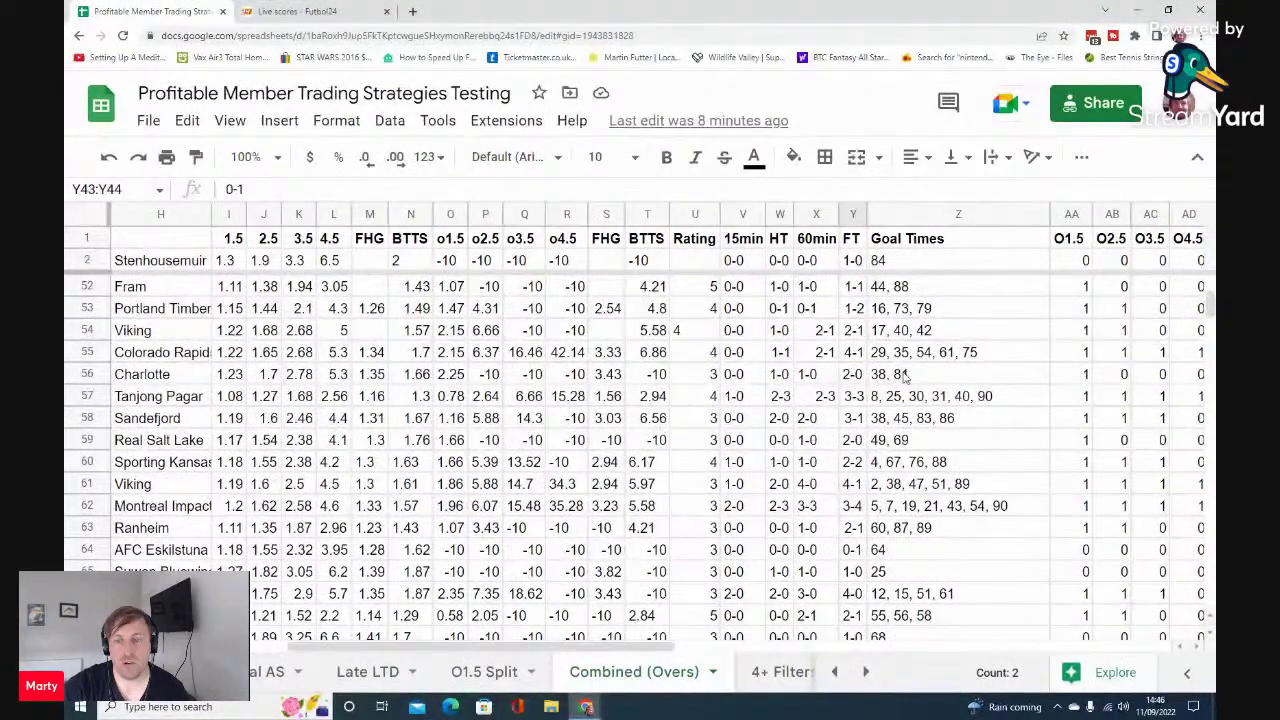
scroll(903, 374, down, 1)
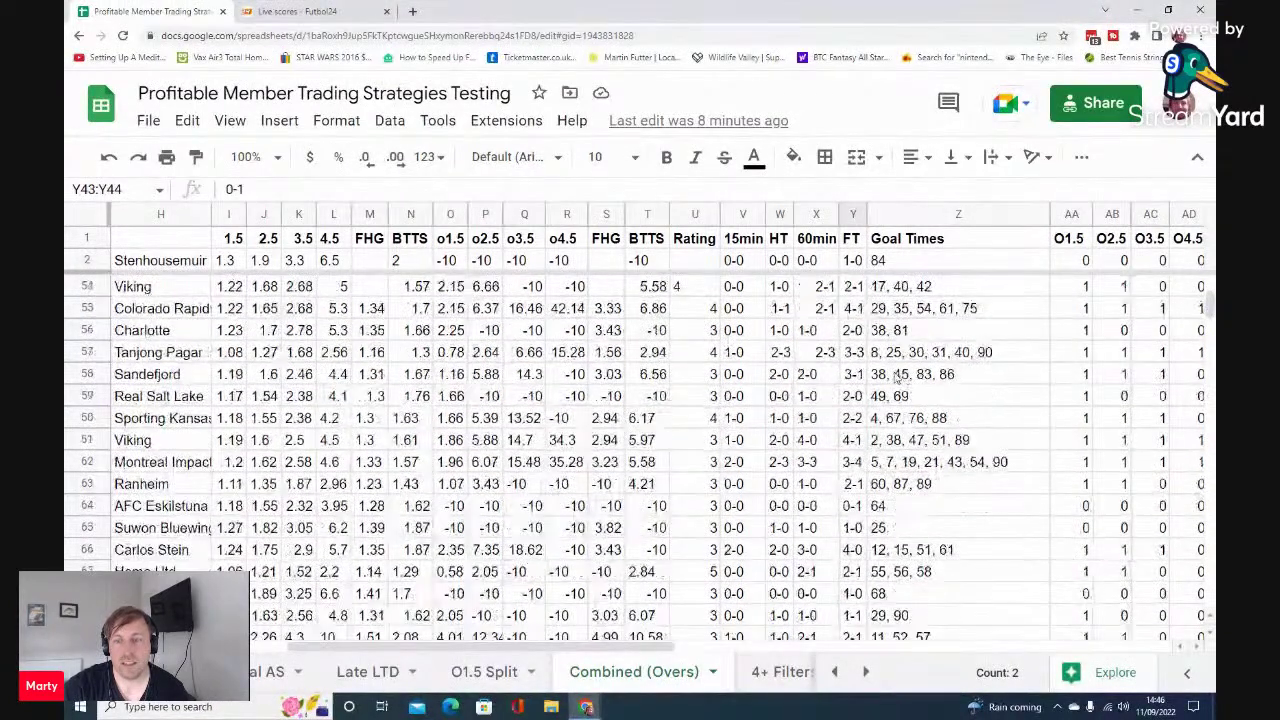
click(856, 332)
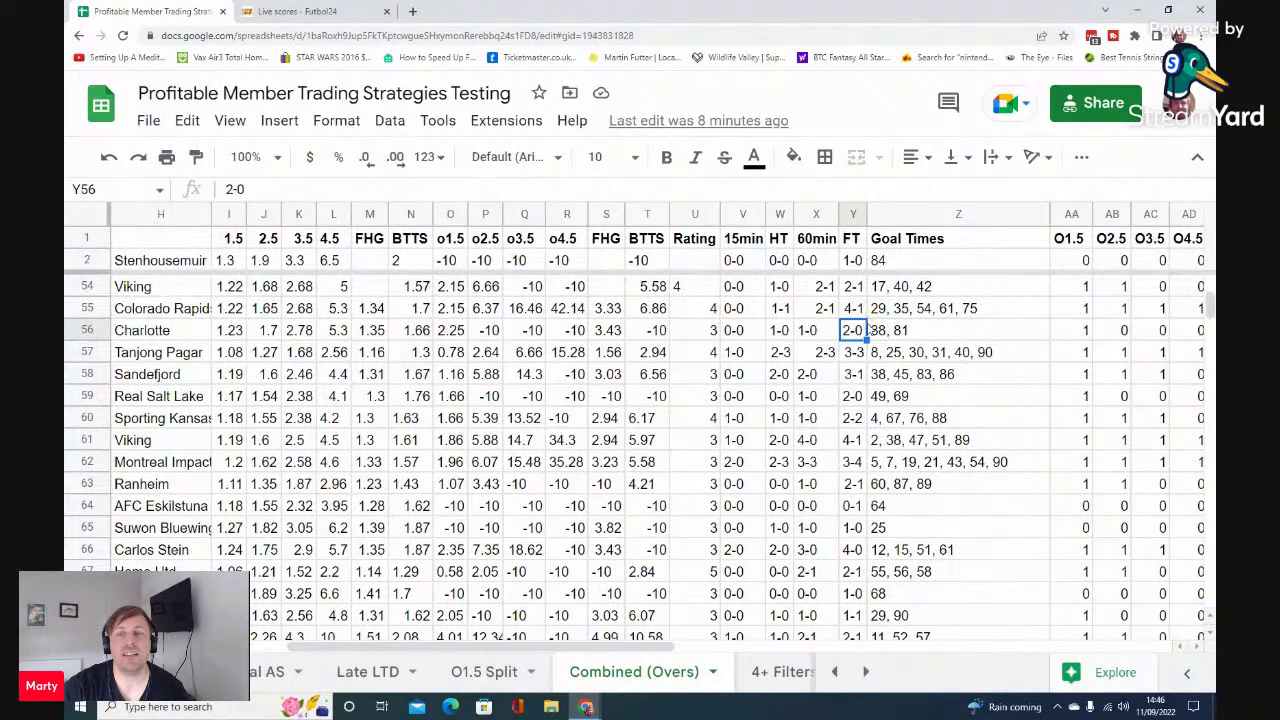
scroll(864, 330, up, 1)
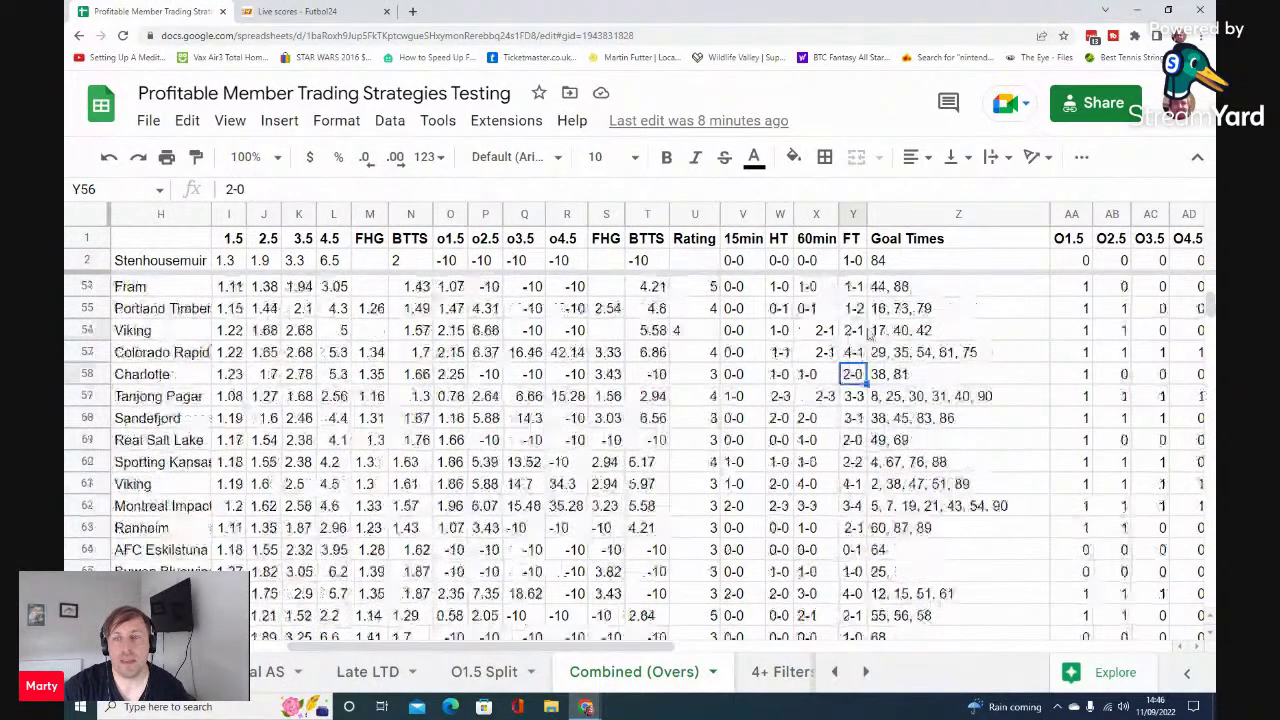
click(855, 289)
click(707, 290)
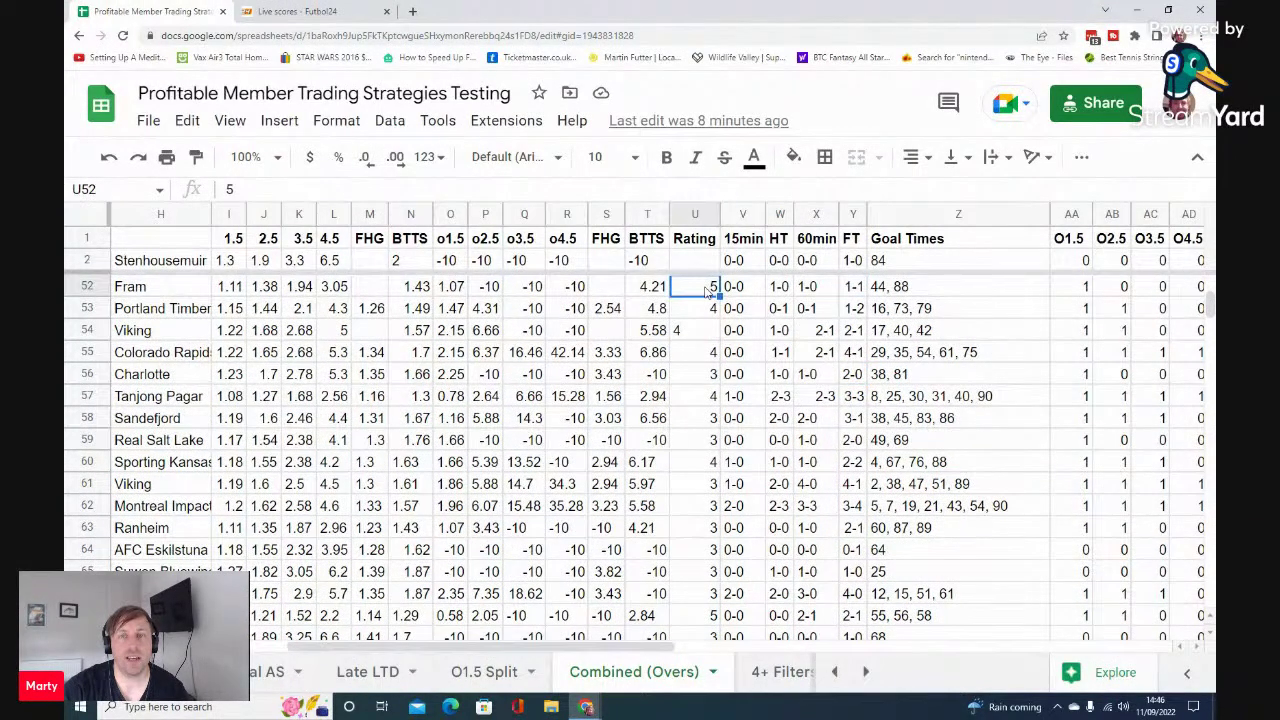
click(852, 376)
click(690, 374)
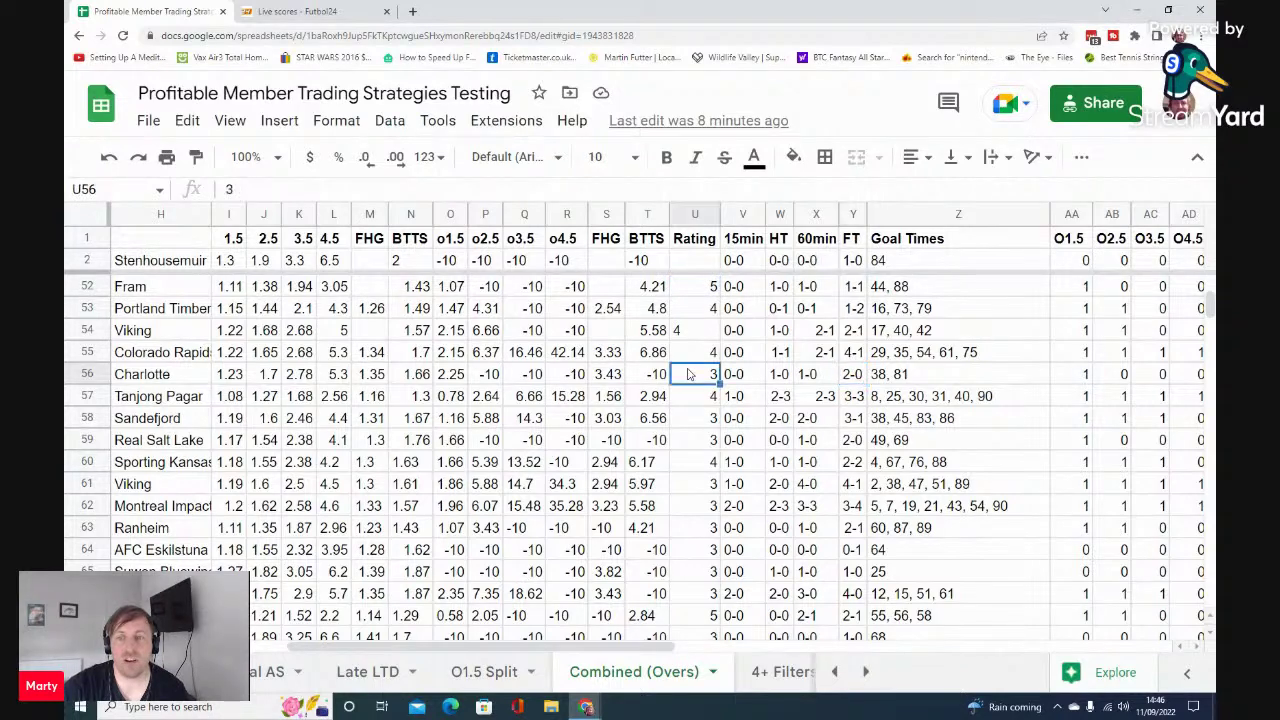
click(856, 377)
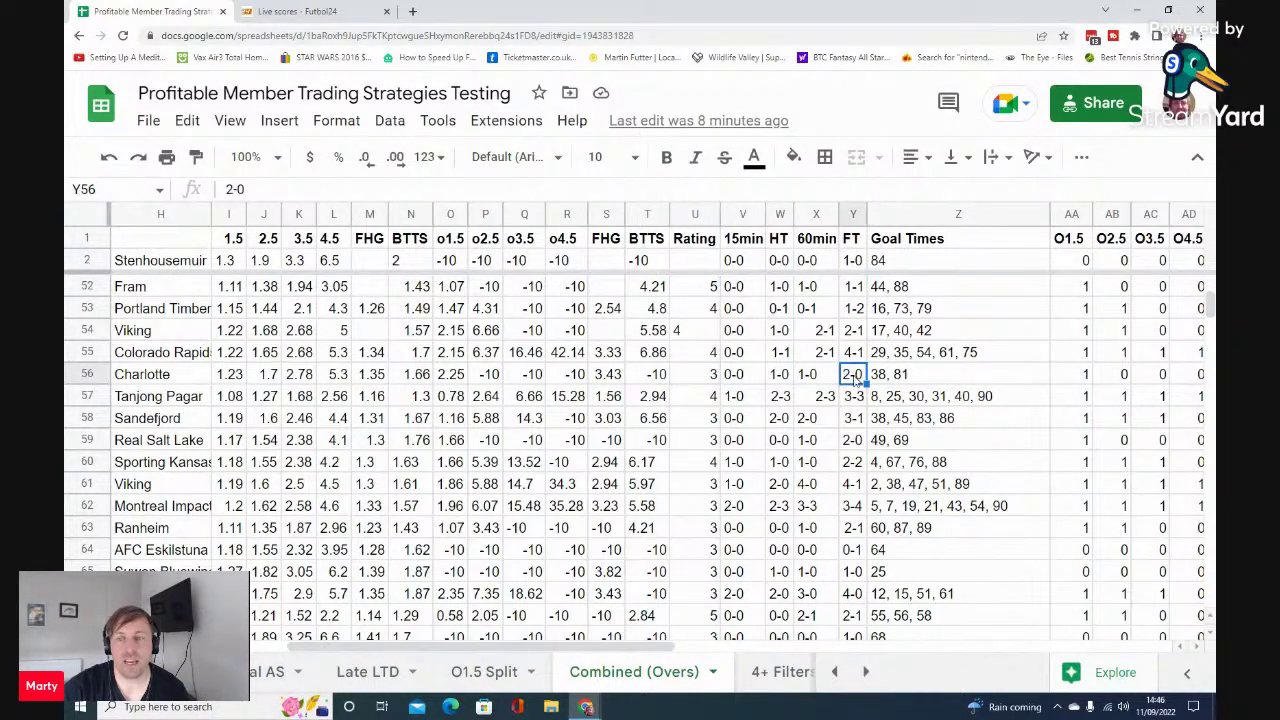
click(850, 442)
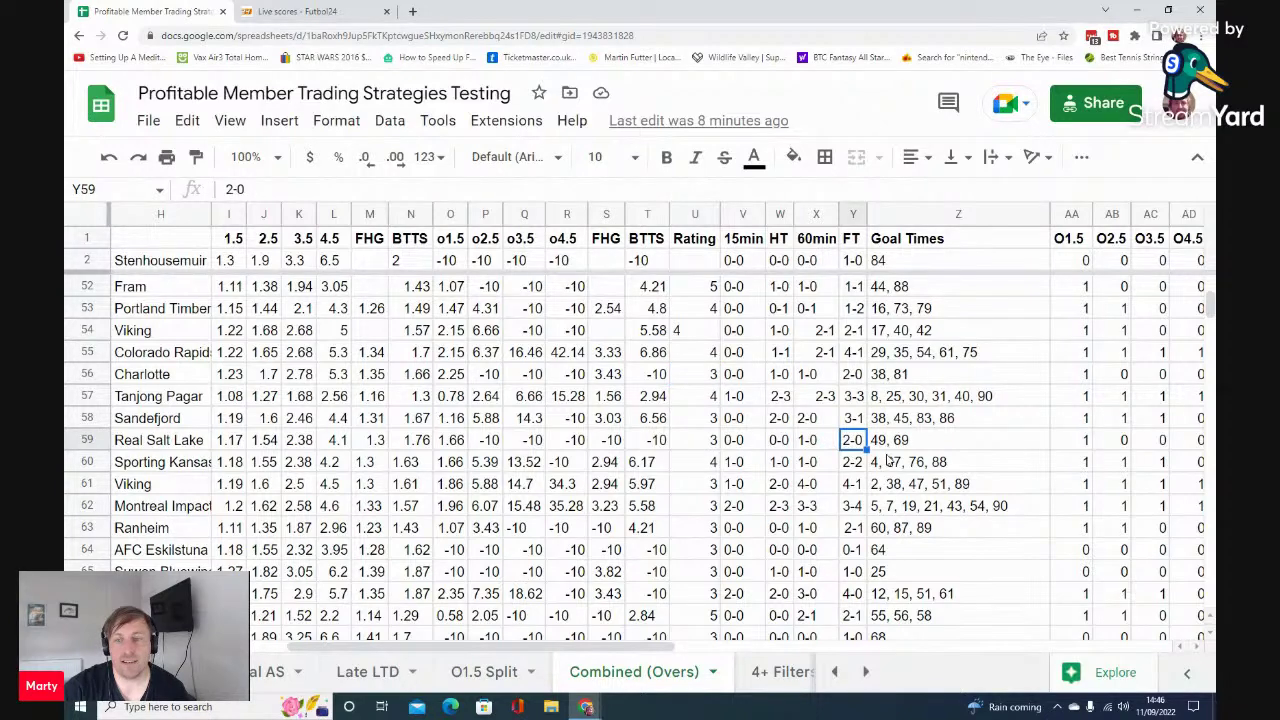
Step: Compare ratings with full-time scores for the low-scoring matches in rows 64:65, 68, 69 and 72:73, and check the goal time in Z68
scroll(942, 434, down, 3)
drag(852, 398, 712, 400)
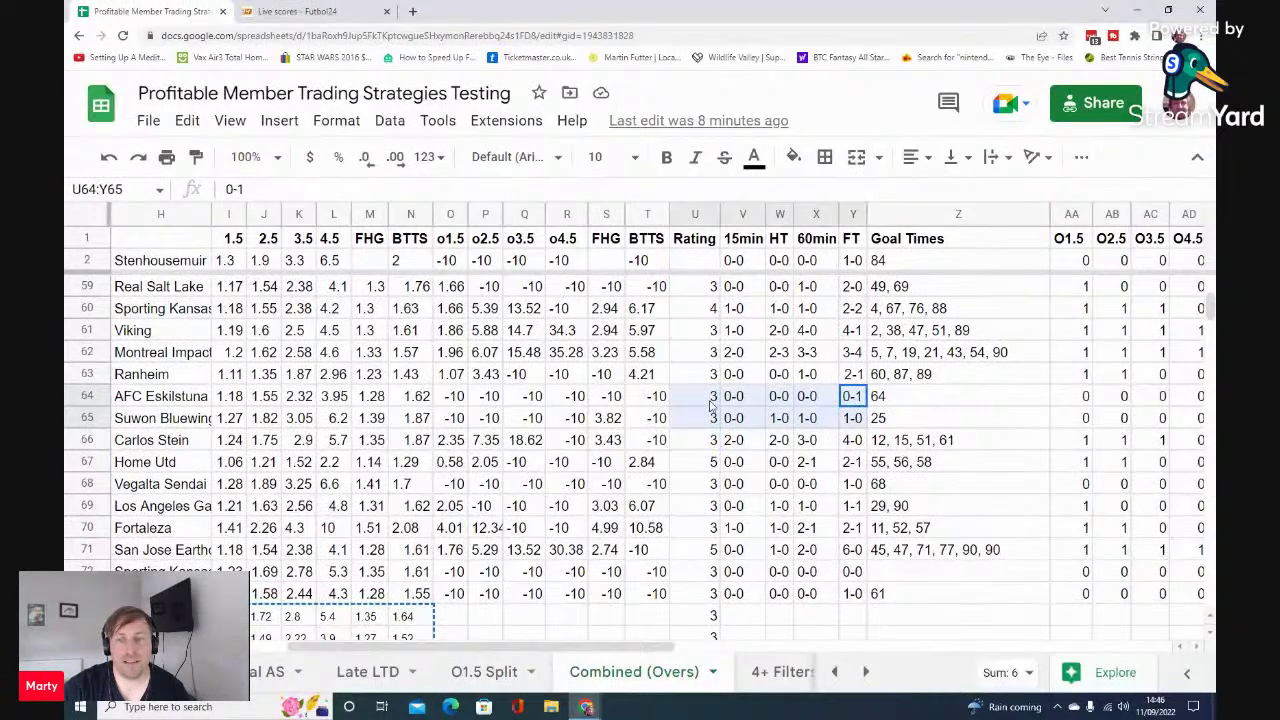
key(Down)
key(Down)
key(Down)
key(Down)
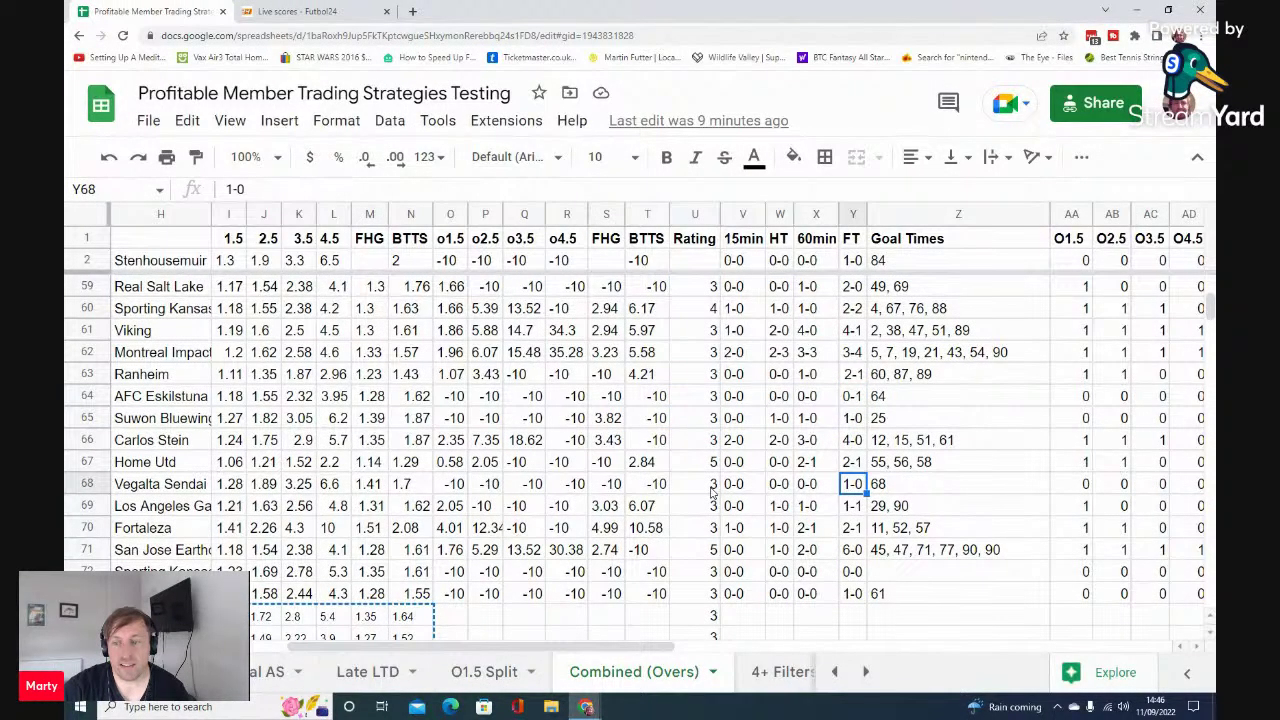
key(Down)
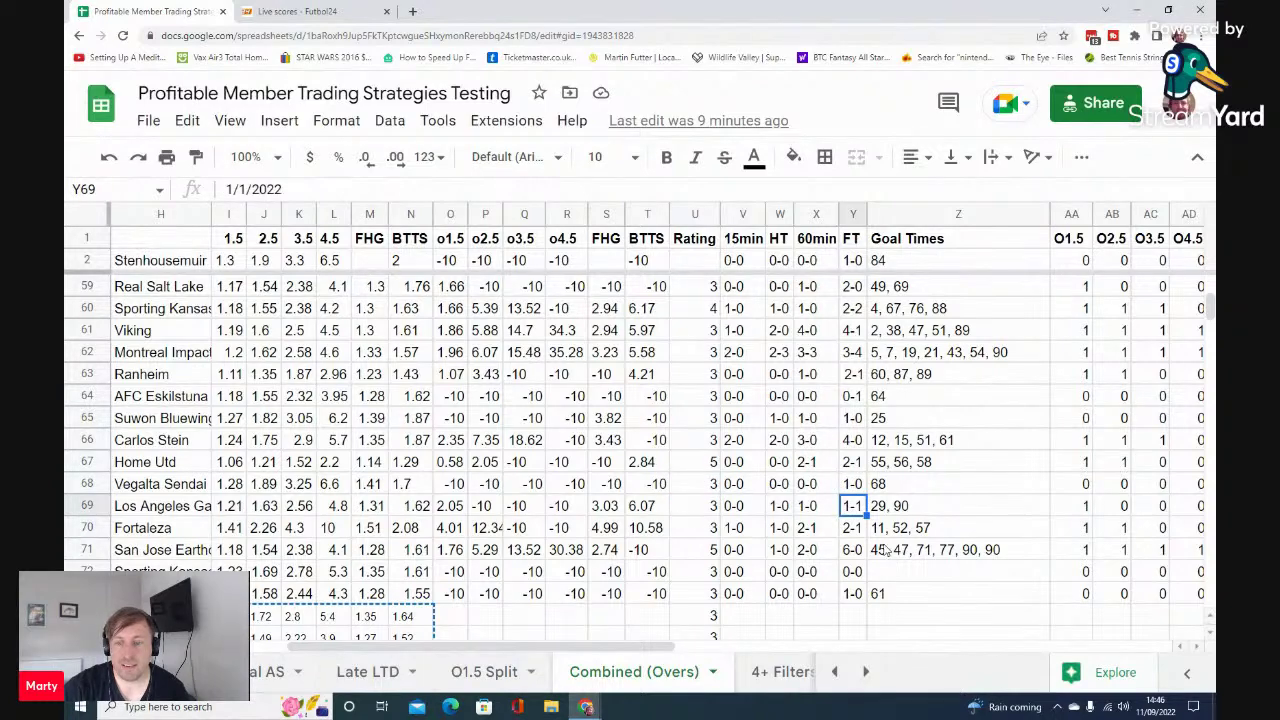
click(688, 514)
drag(858, 593, 700, 572)
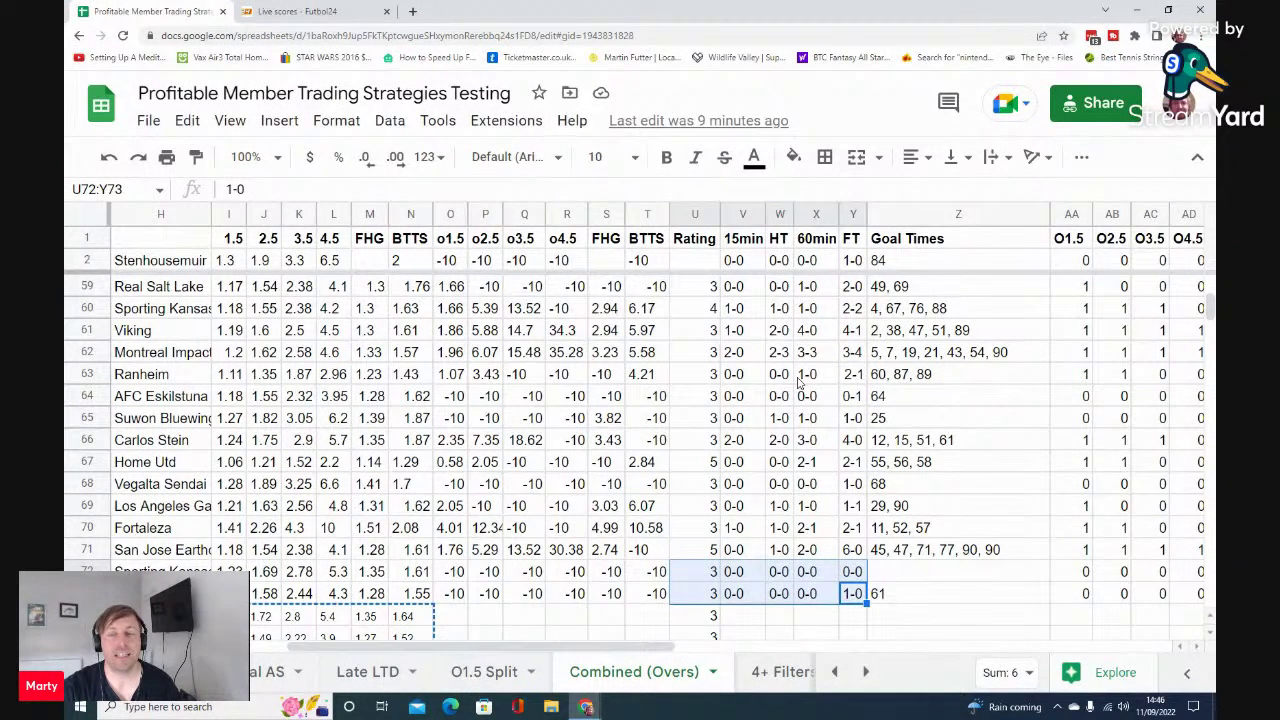
click(974, 491)
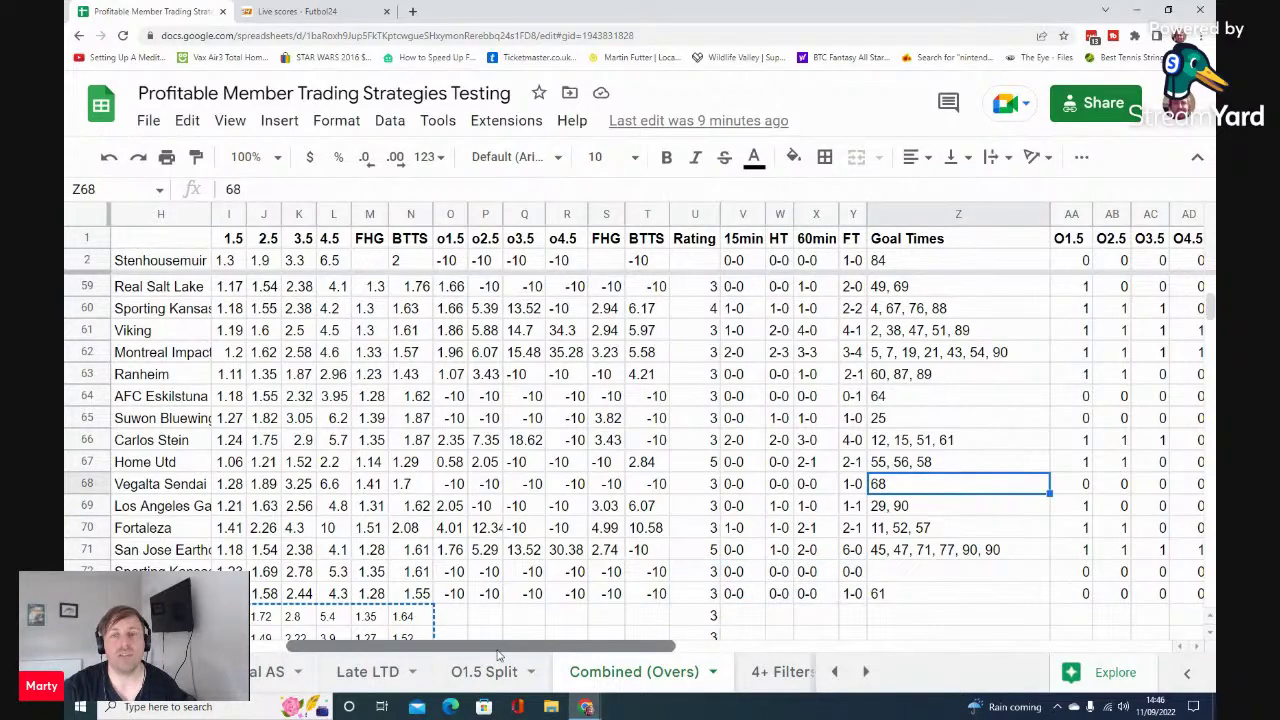
scroll(547, 462, up, 2)
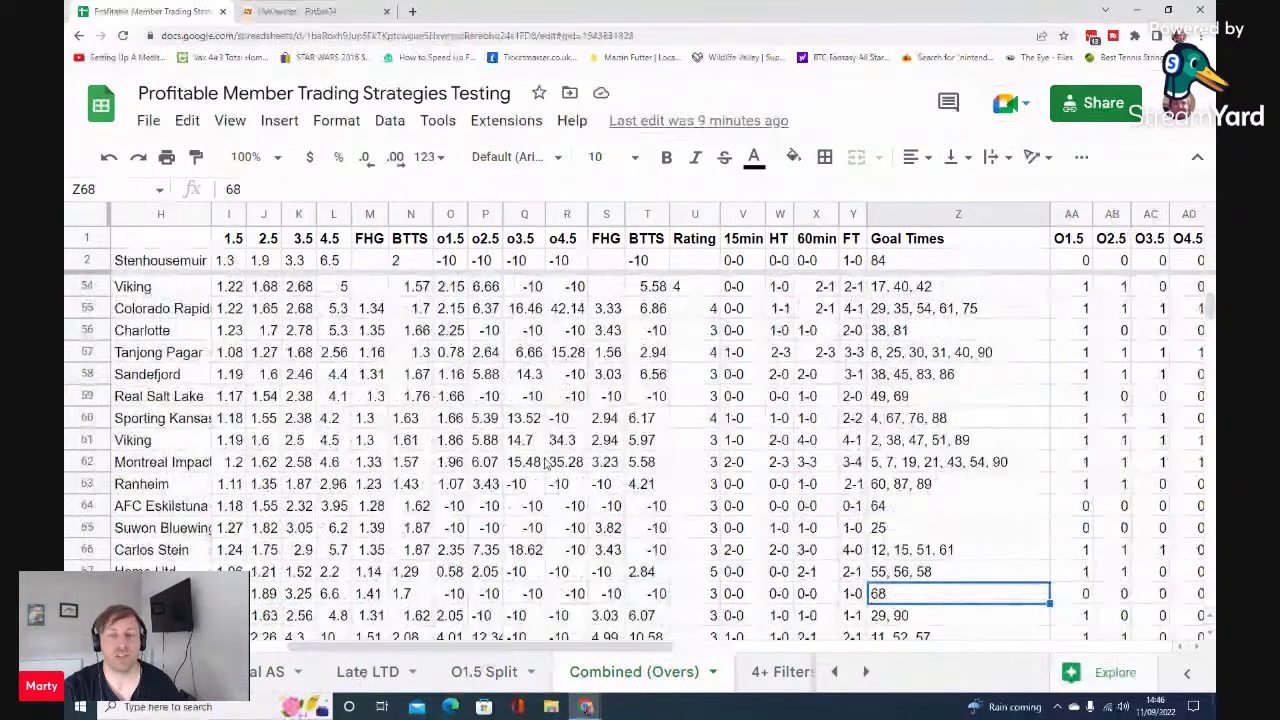
scroll(547, 462, down, 3)
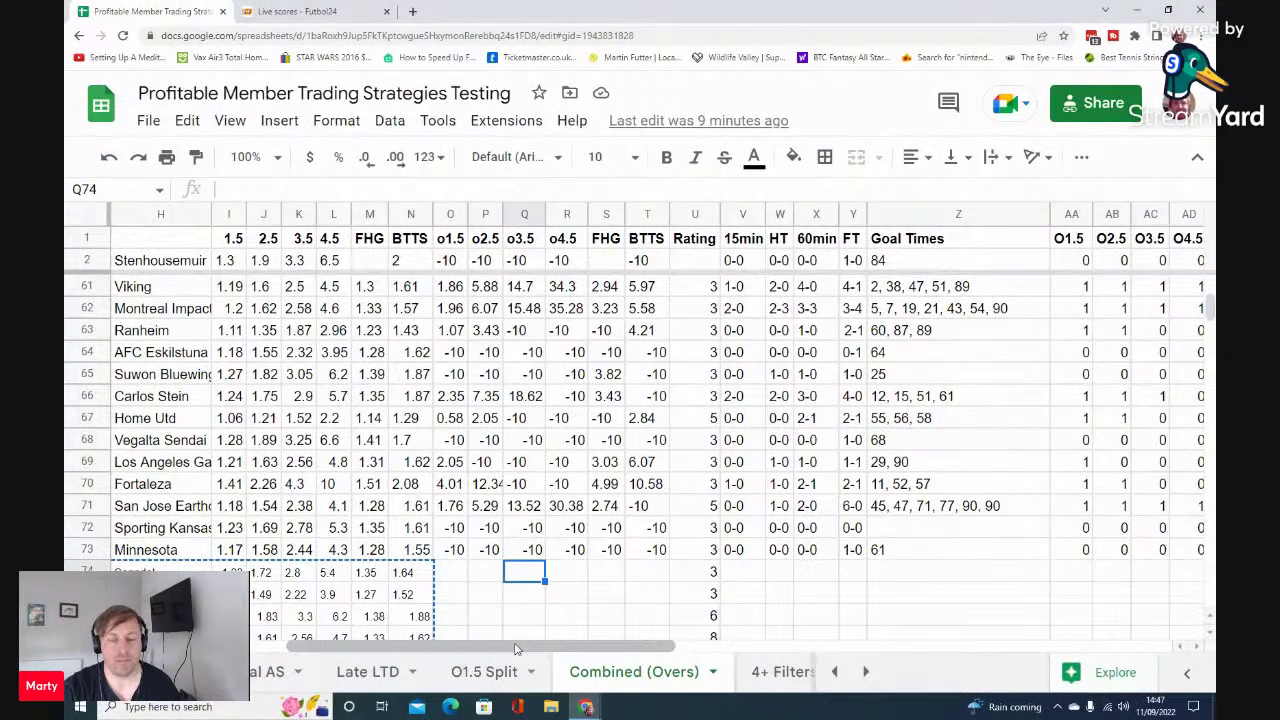
Step: Review the overall O1.5, O2.5, O3.5, O4.5, FHG and BTTS strike rates in AL2 through AQ2
drag(516, 645, 553, 645)
scroll(695, 623, right, 10)
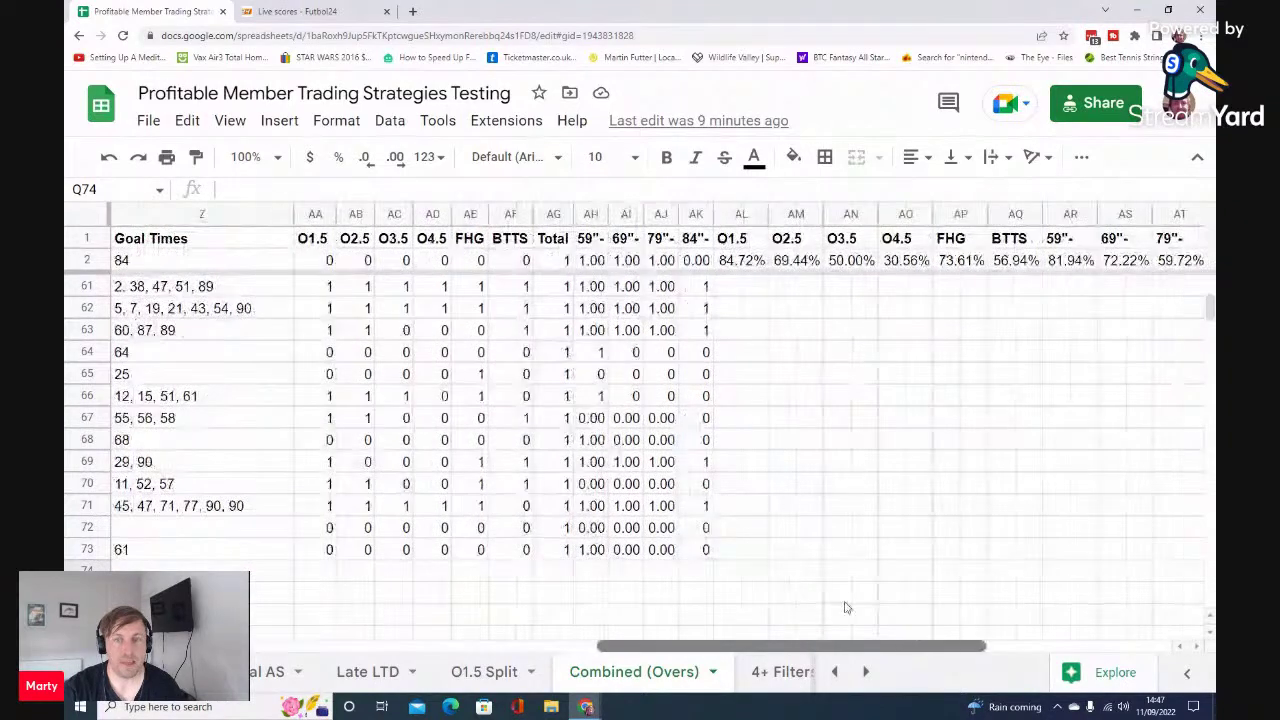
scroll(845, 606, right, 5)
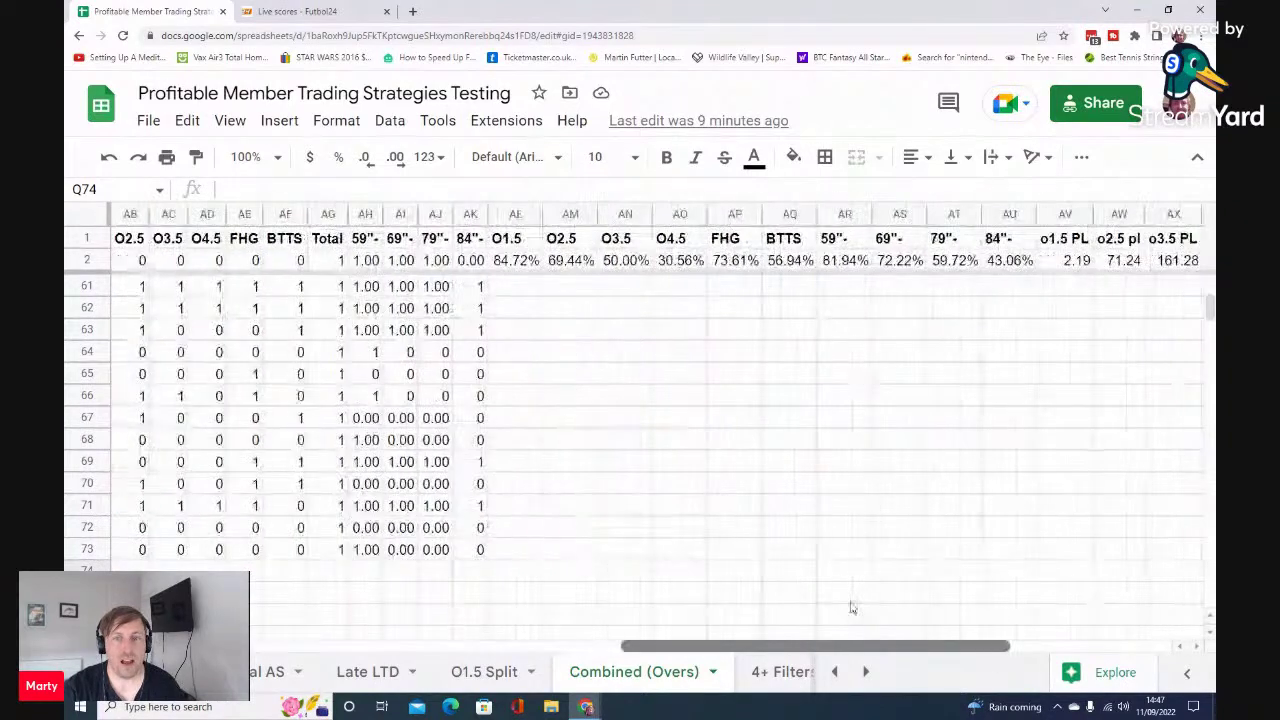
click(521, 258)
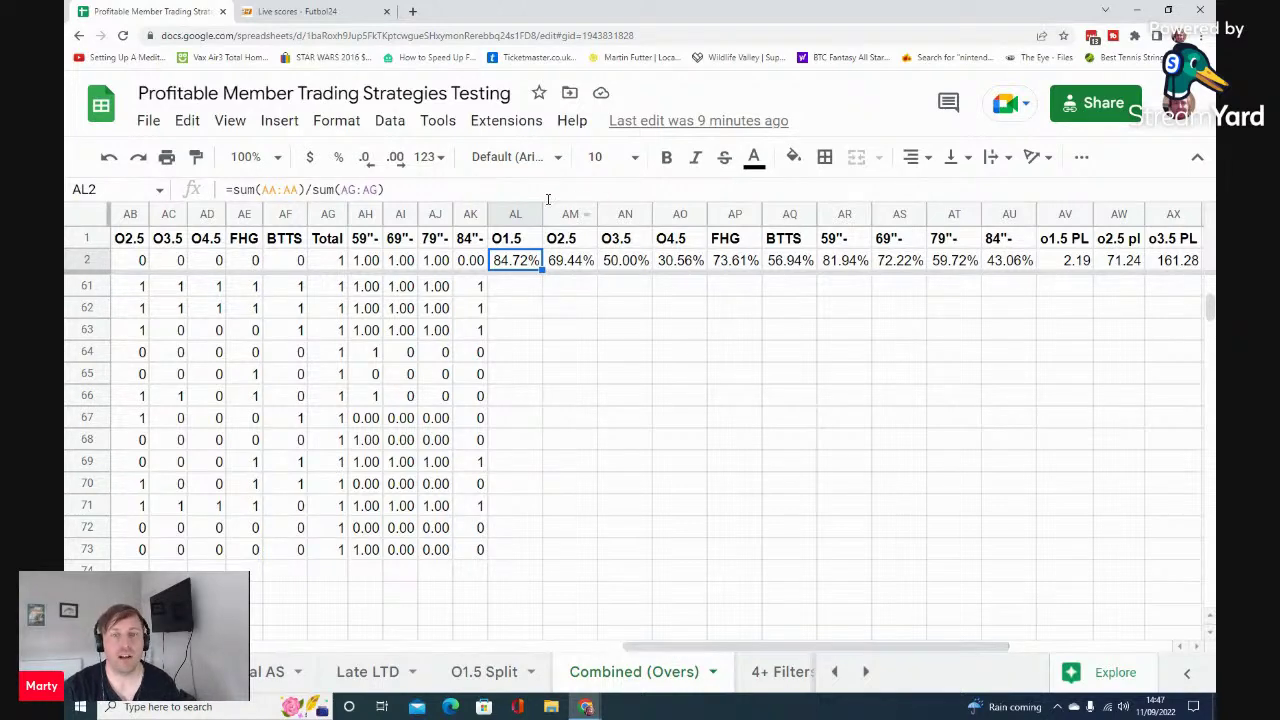
click(584, 262)
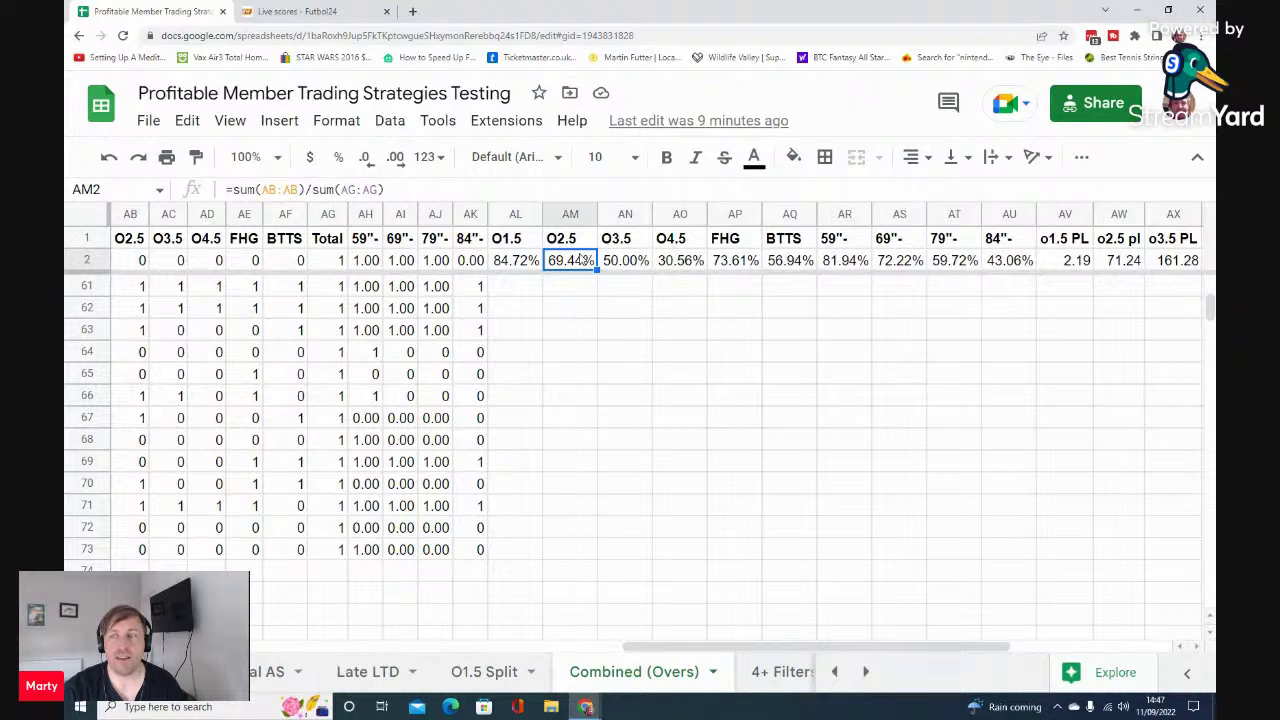
click(641, 261)
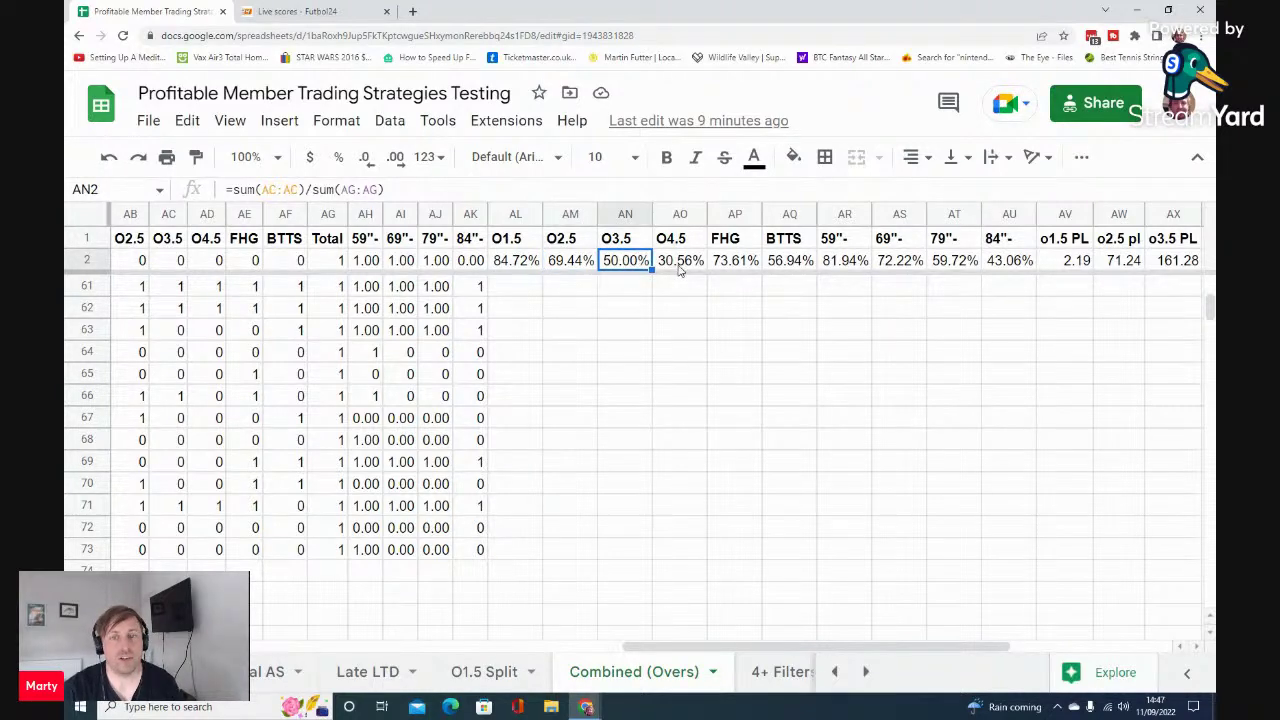
click(680, 270)
key(Right)
click(785, 263)
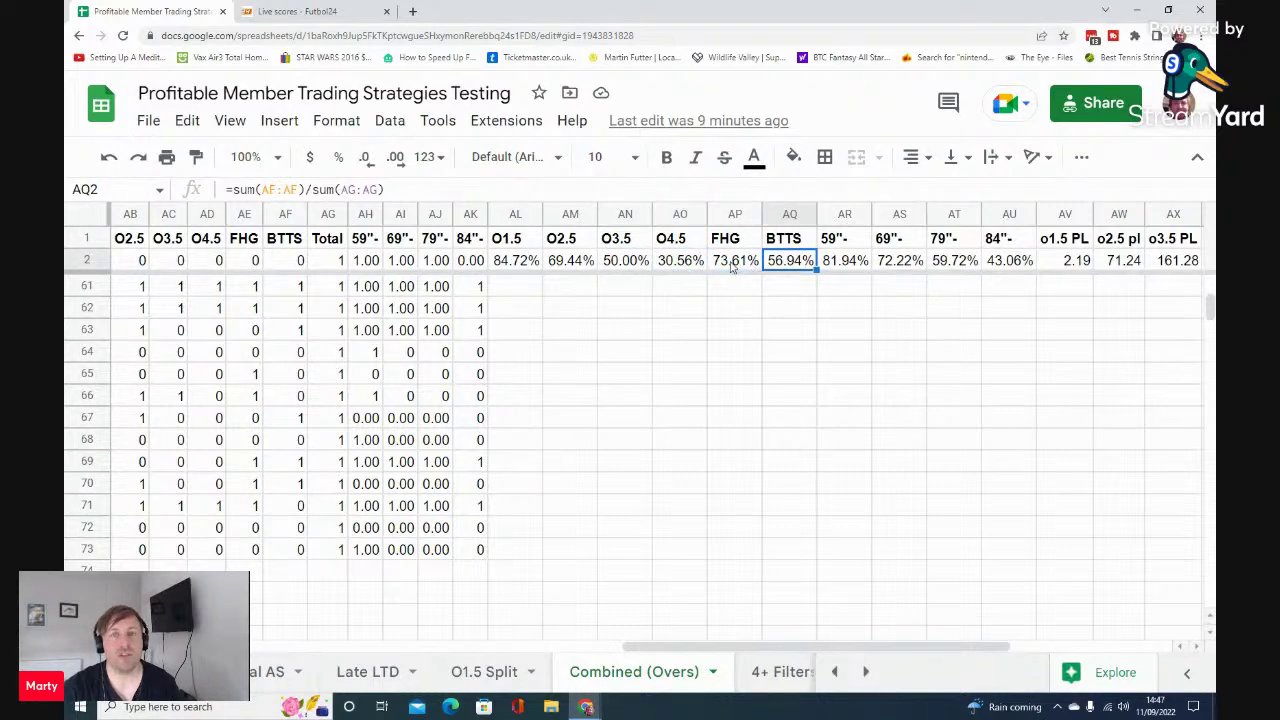
click(745, 263)
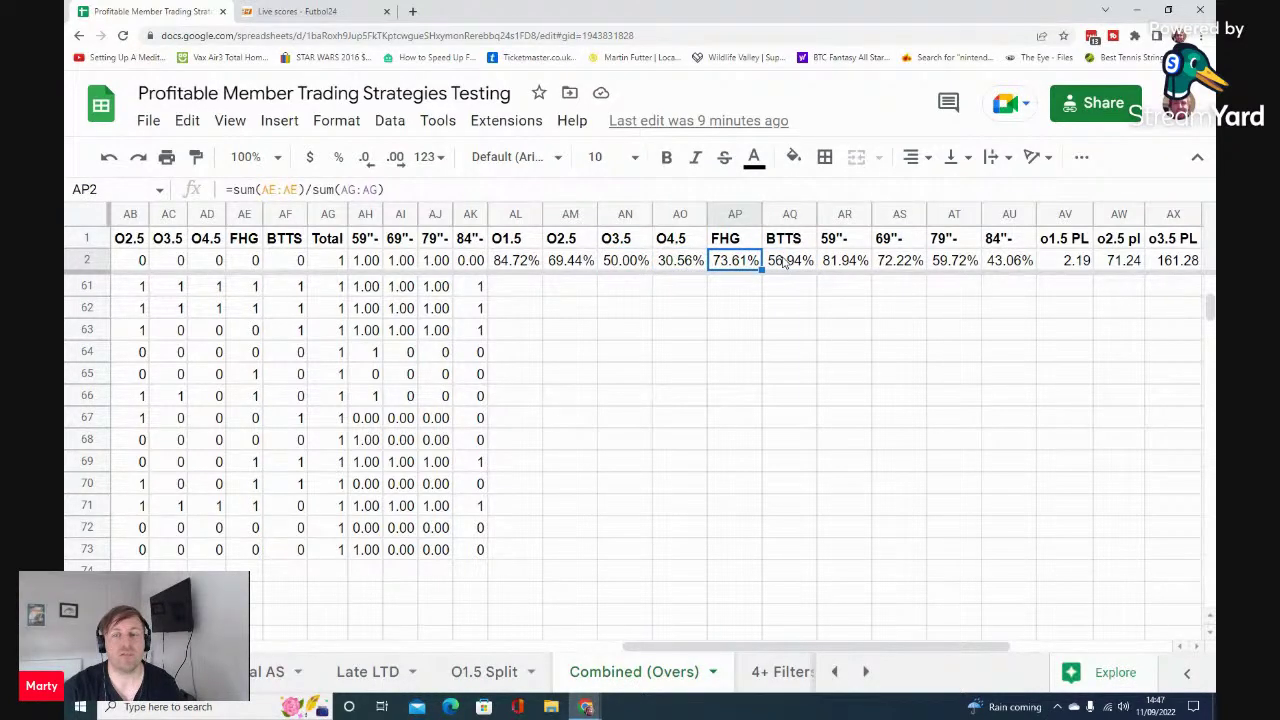
click(785, 263)
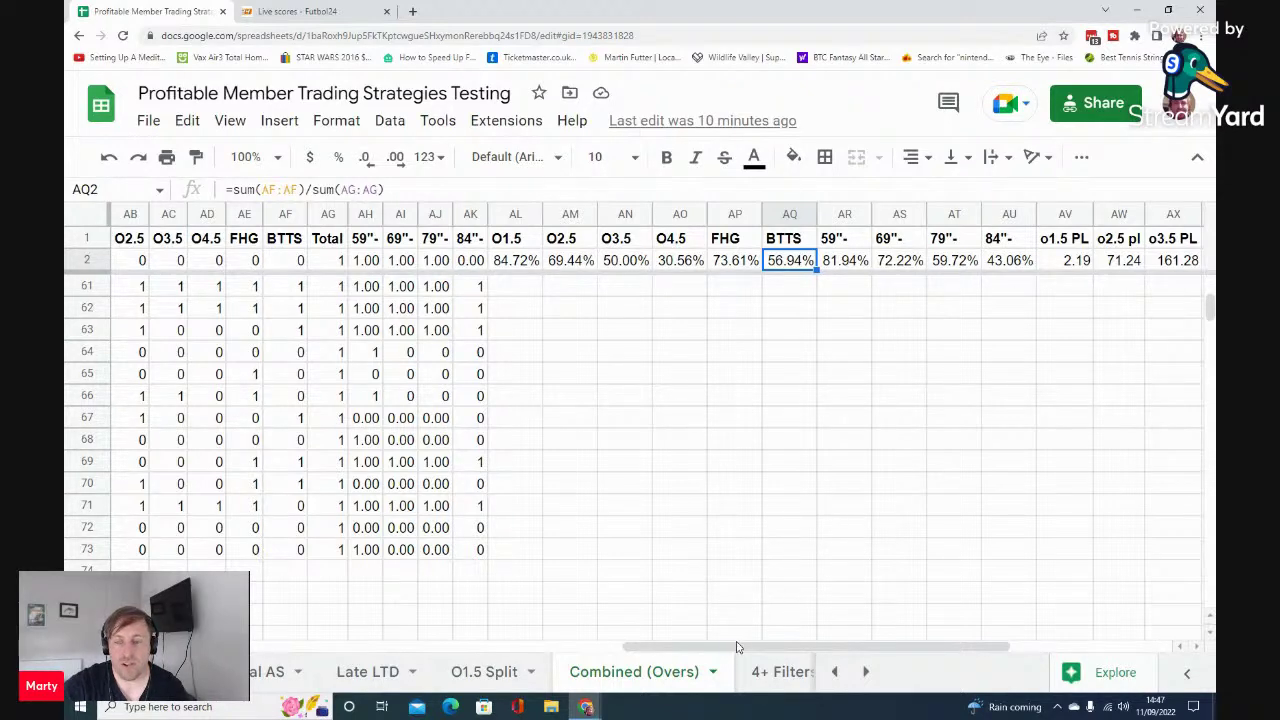
Step: Review the late-goal strike rates for 59, 69, 79 and 84 minutes in AR2 through AU2
drag(735, 650, 868, 650)
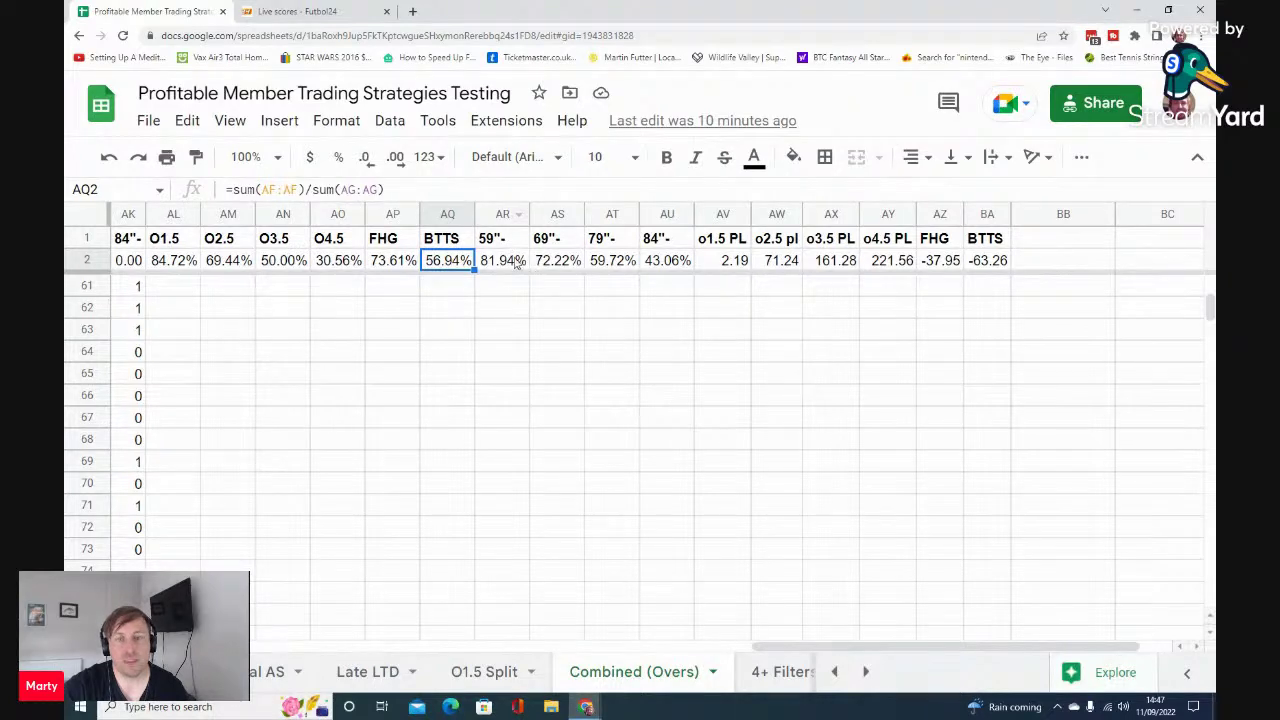
click(508, 246)
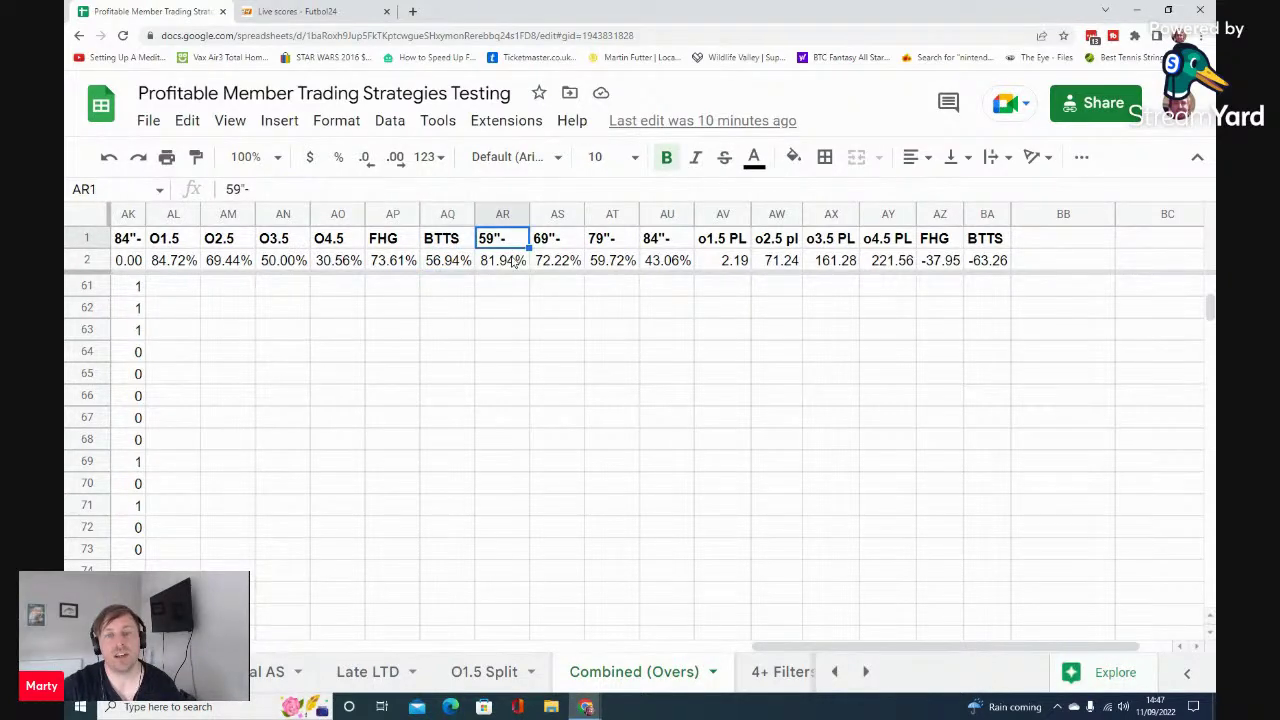
click(513, 261)
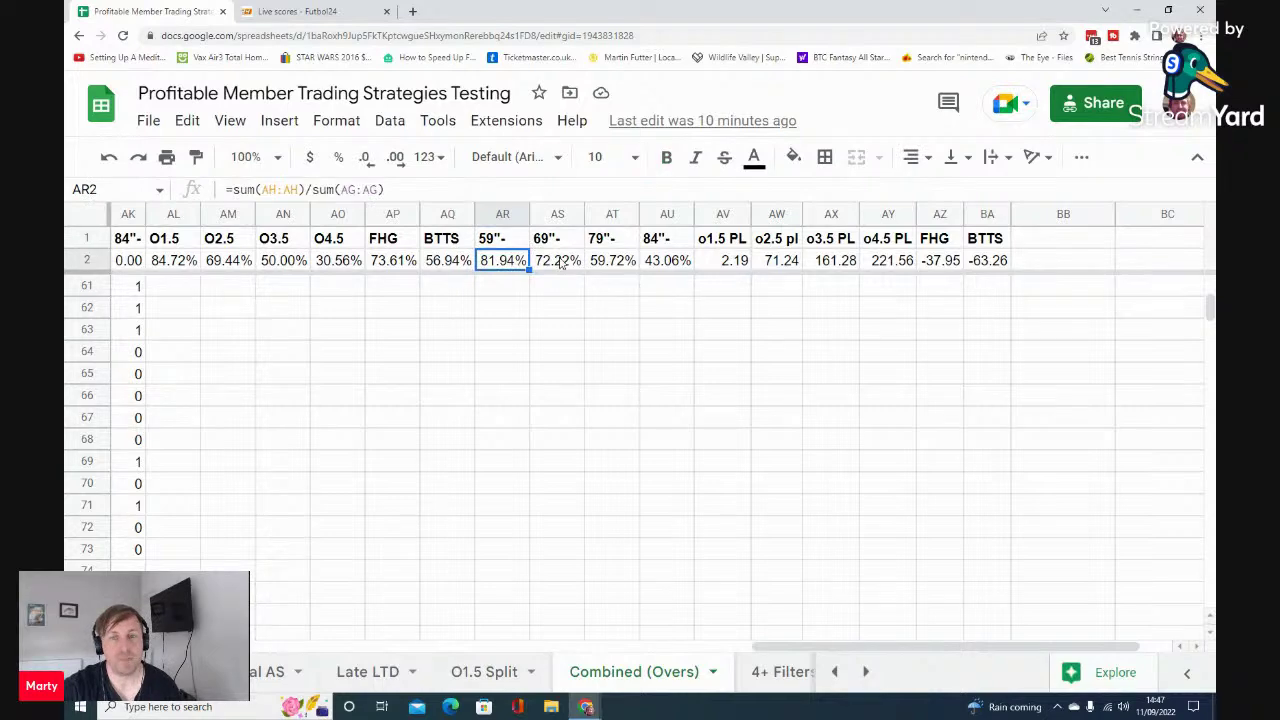
key(Right)
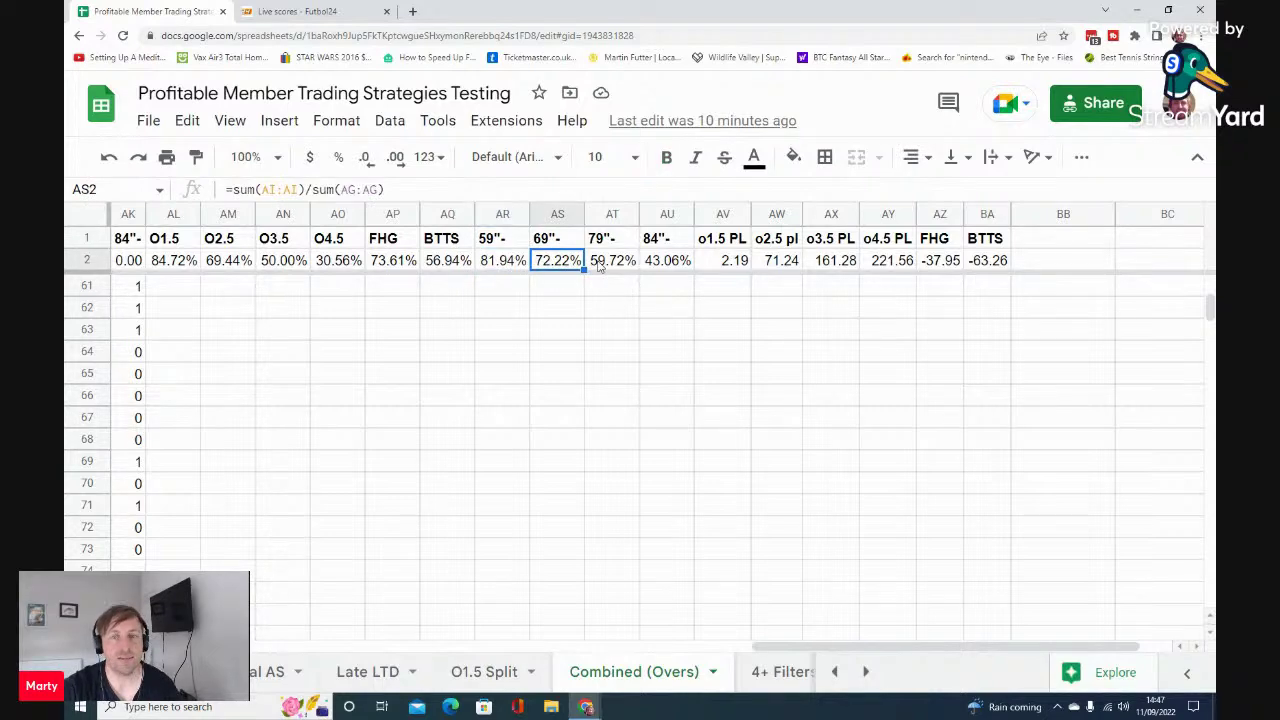
click(598, 262)
click(656, 262)
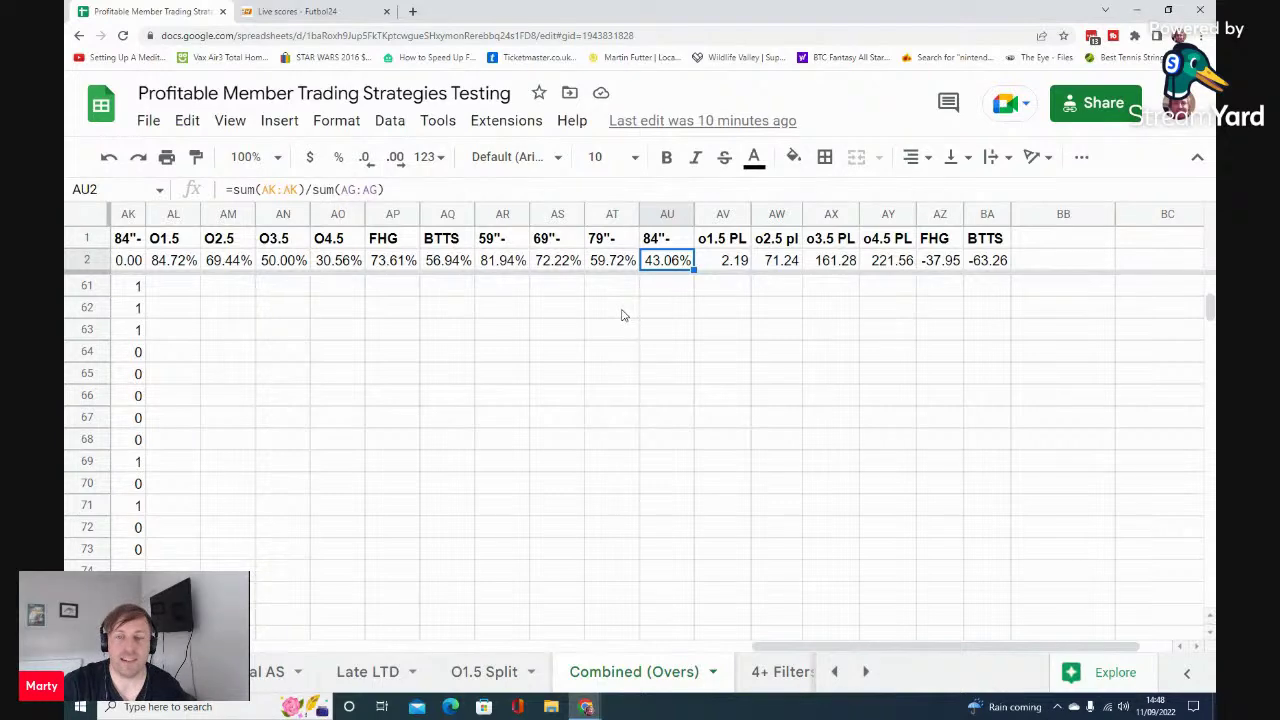
Step: Format the profit and loss totals in AV2:BA2 as British Pound Sterling
click(735, 285)
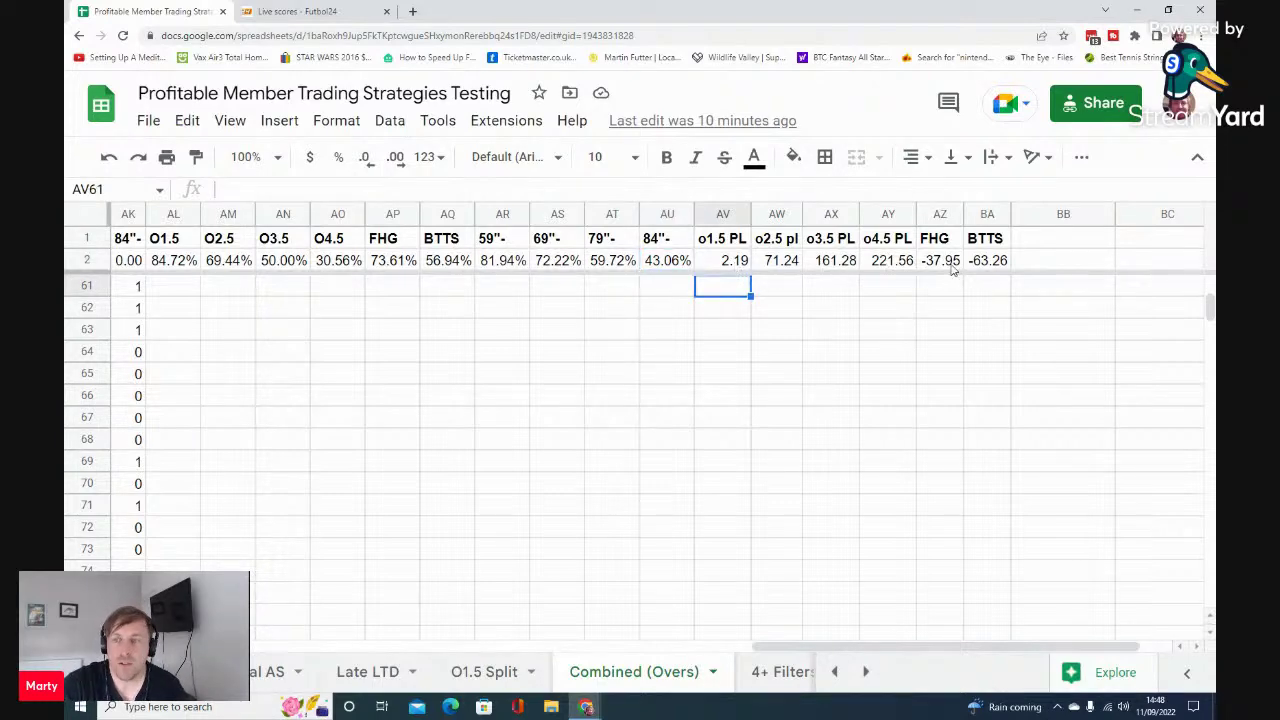
drag(735, 260, 987, 262)
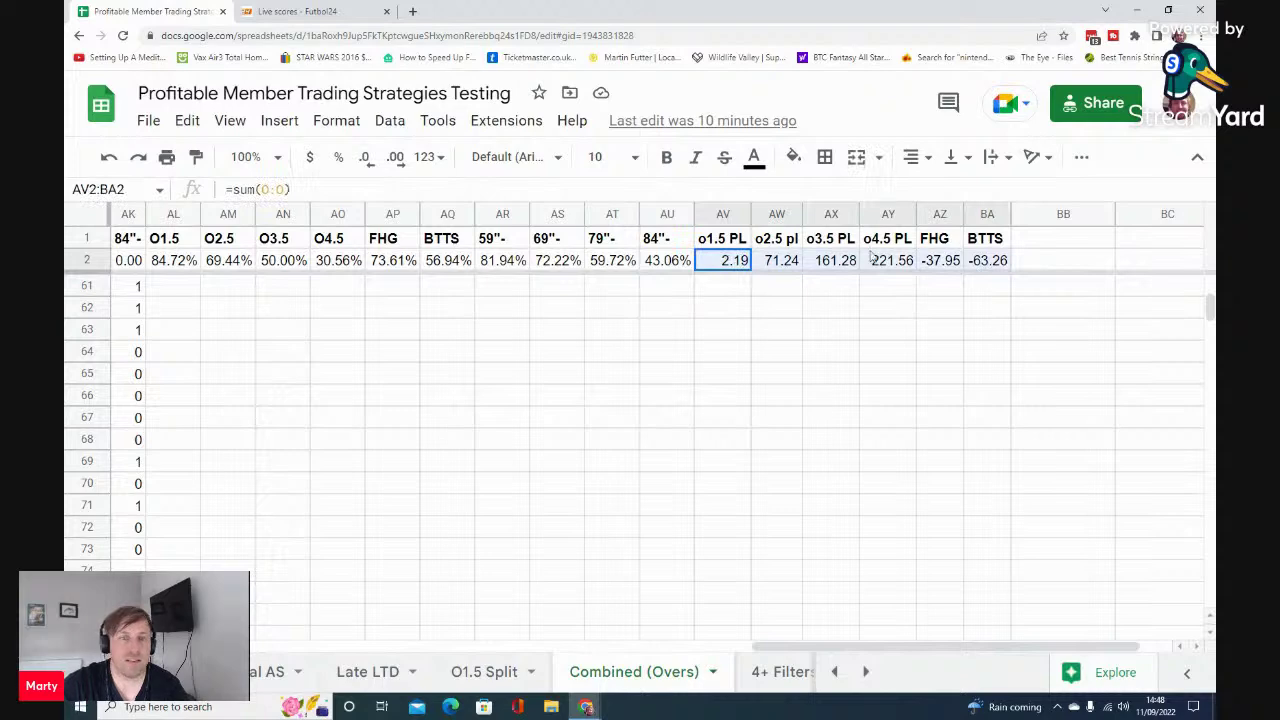
click(333, 120)
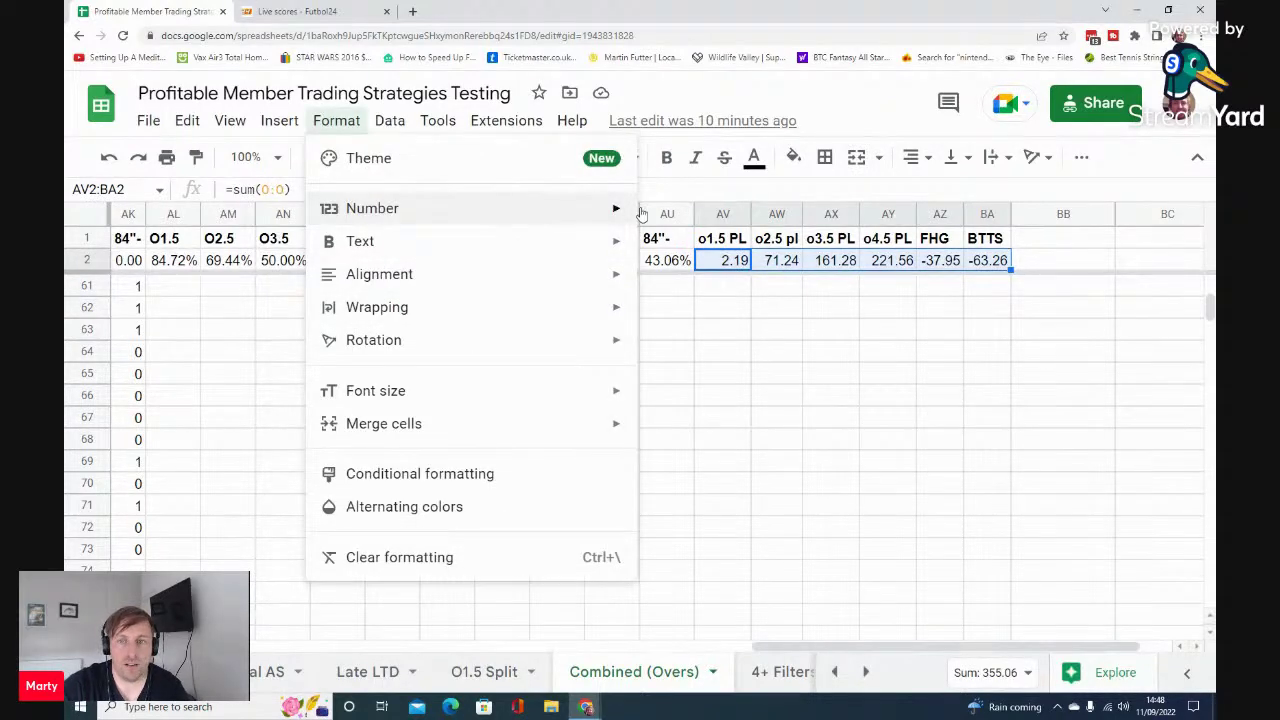
mouse_move(630, 208)
scroll(790, 495, down, 2)
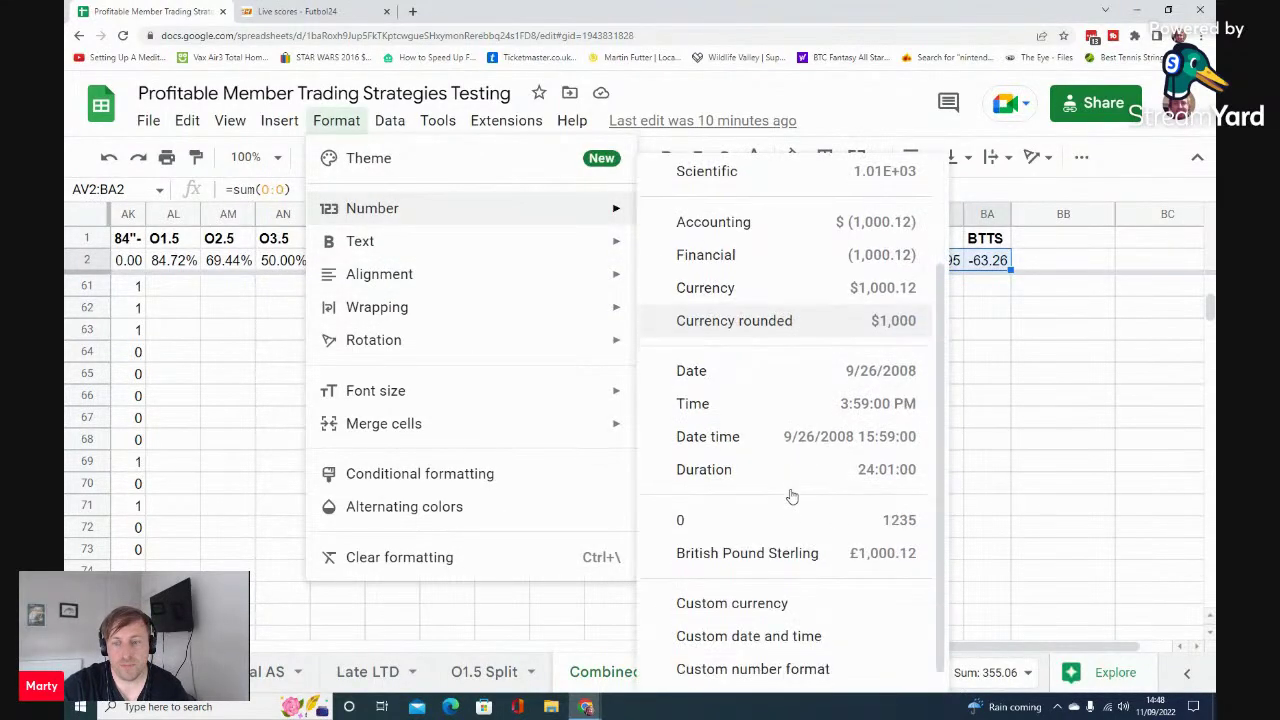
click(777, 567)
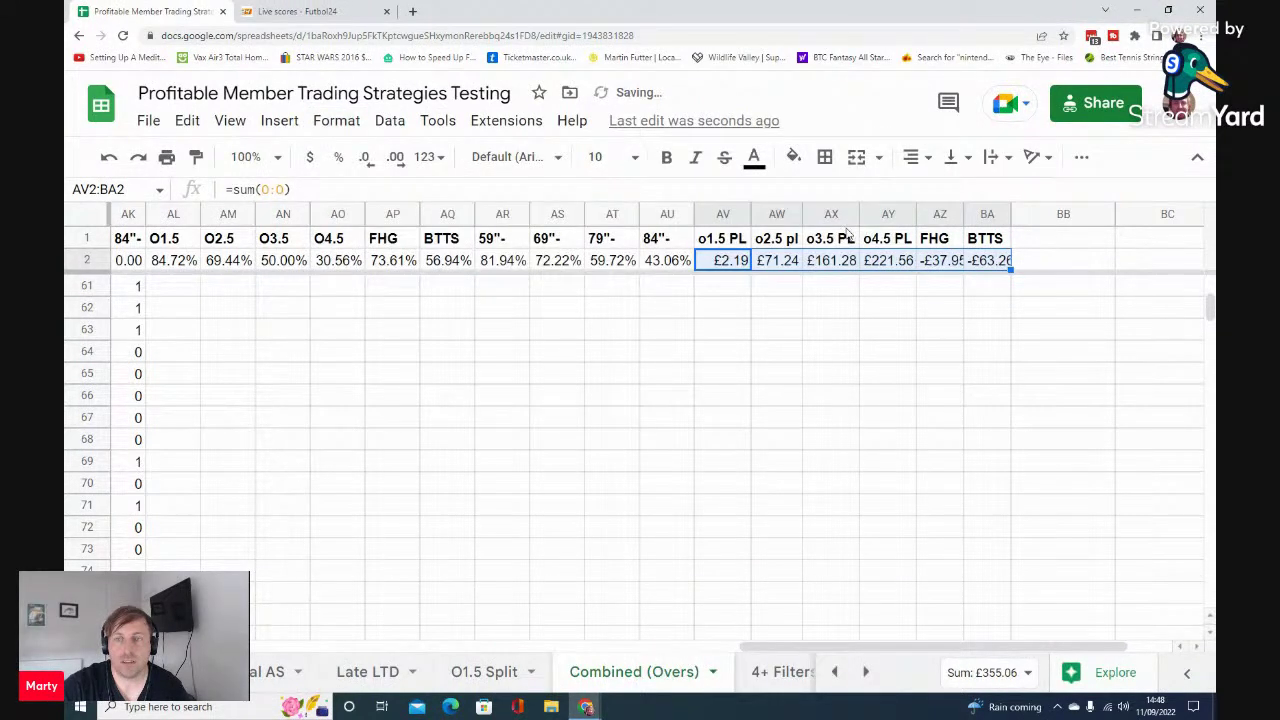
Step: Review the over 1.5, 2.5, 3.5 and 4.5 goals profit and loss totals in AV2 through AY2
click(797, 306)
click(719, 262)
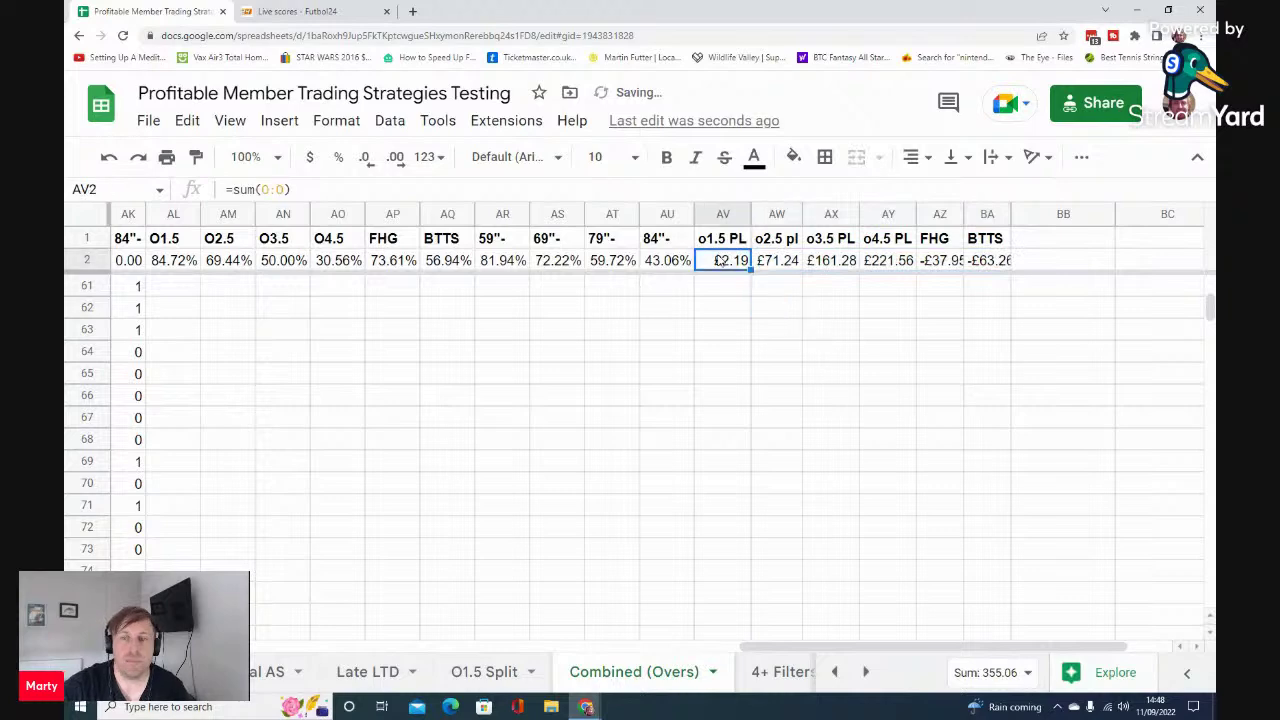
click(801, 214)
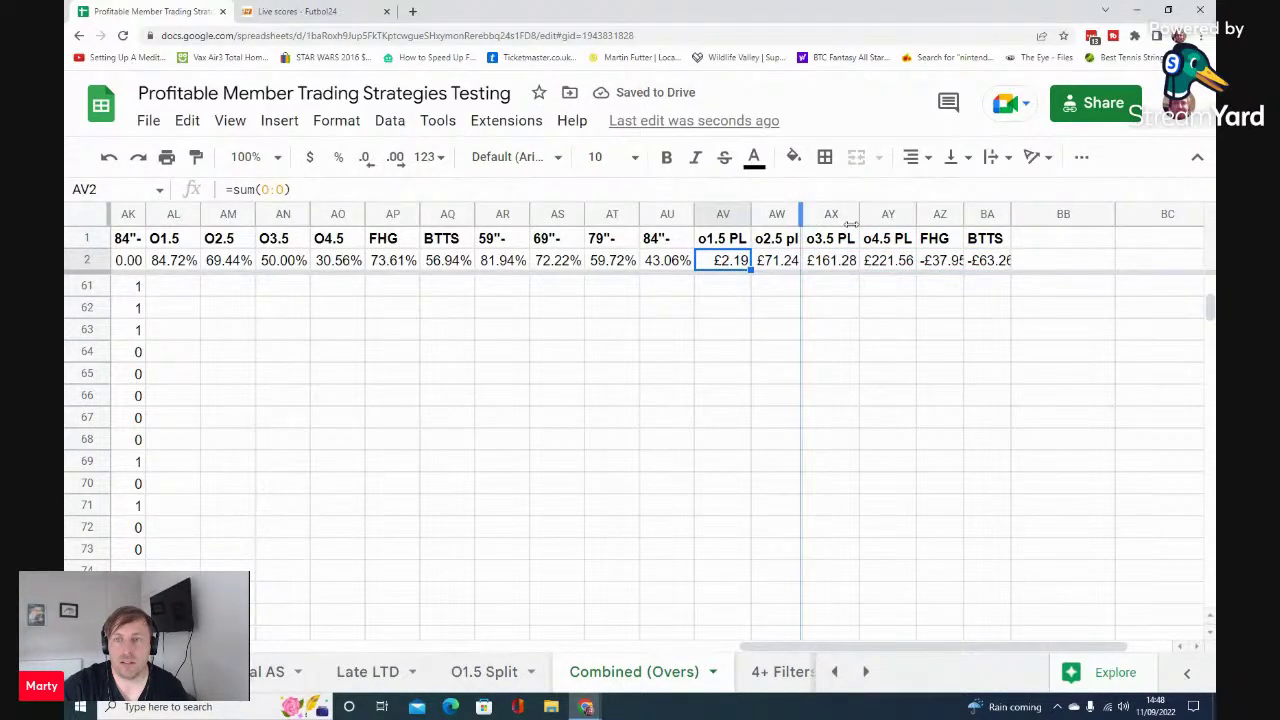
click(855, 330)
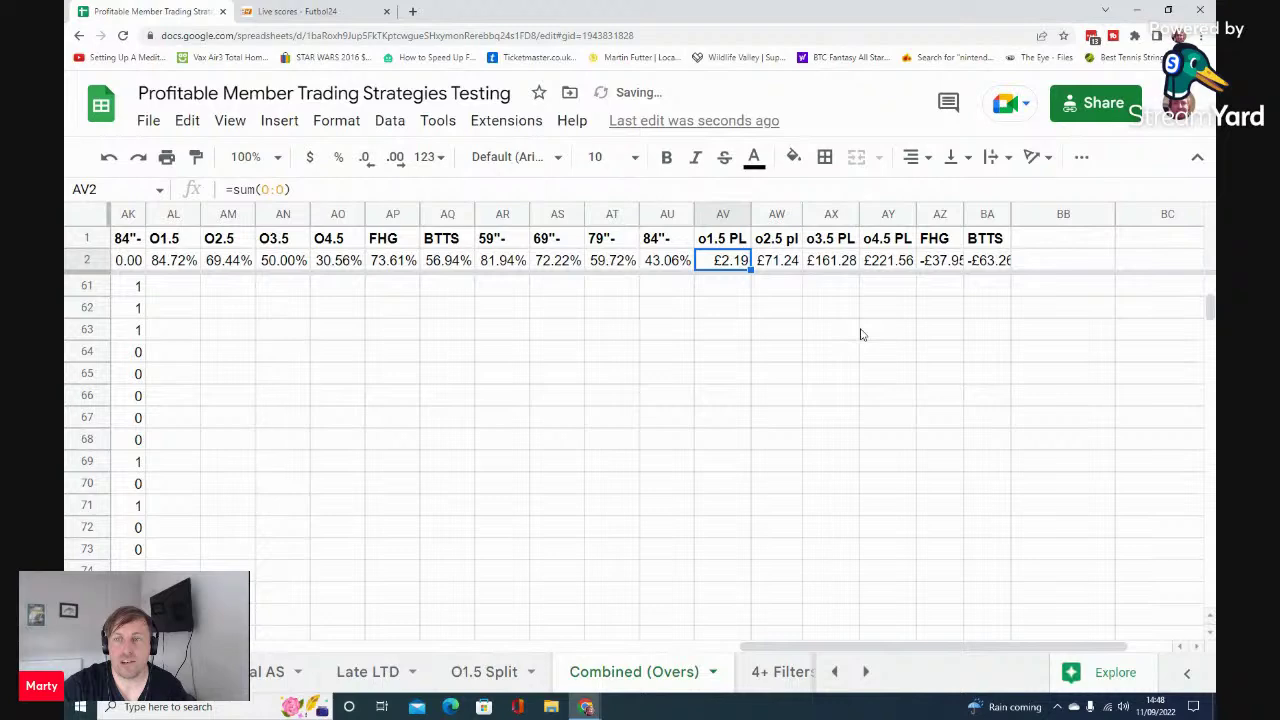
click(783, 262)
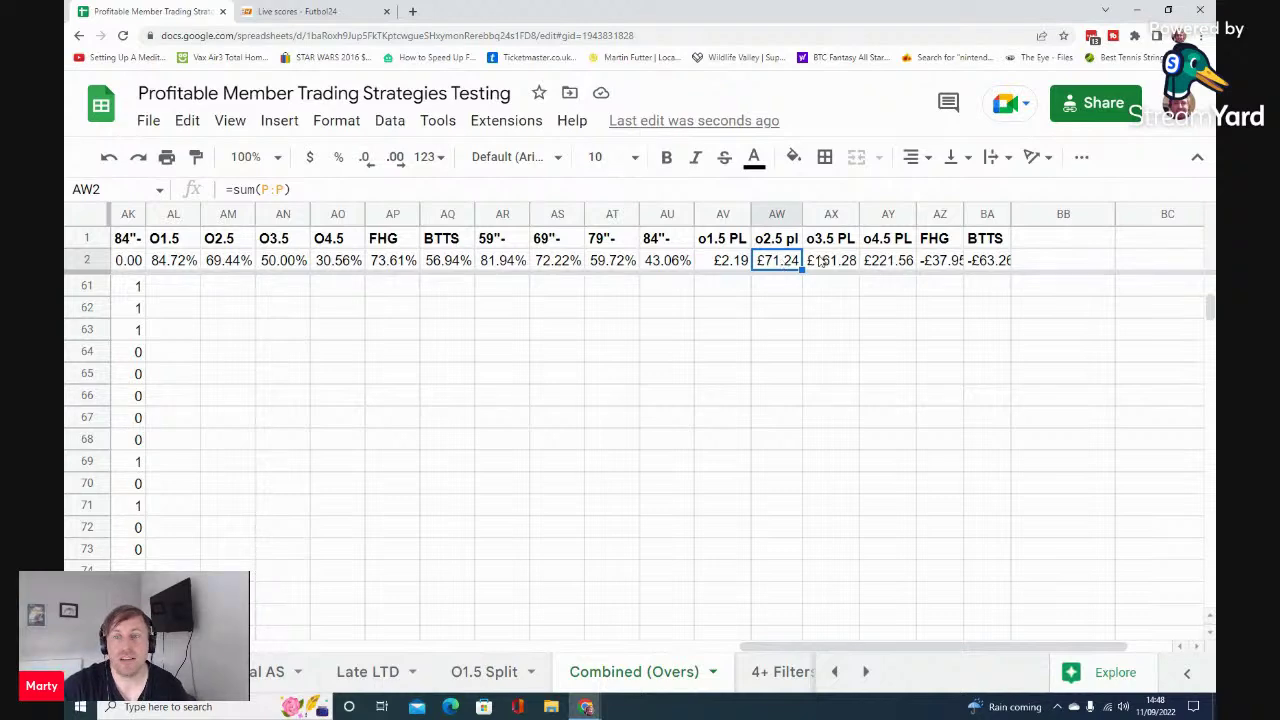
click(820, 262)
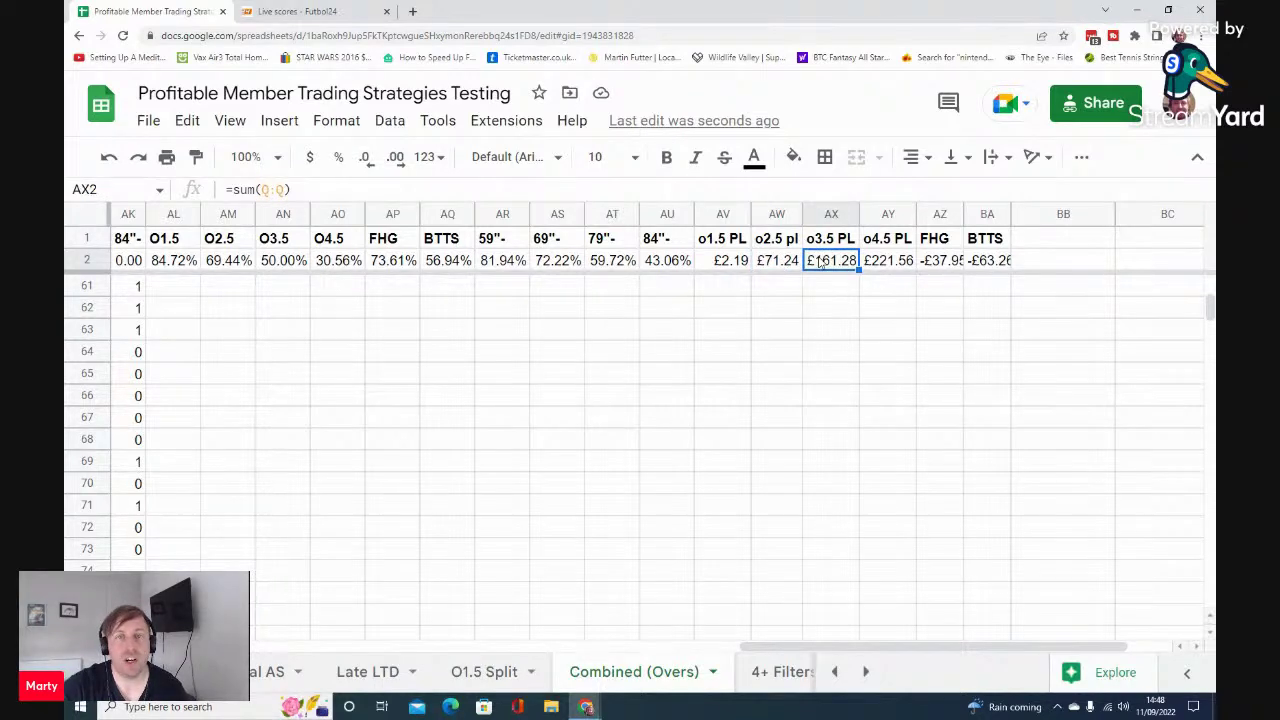
click(880, 263)
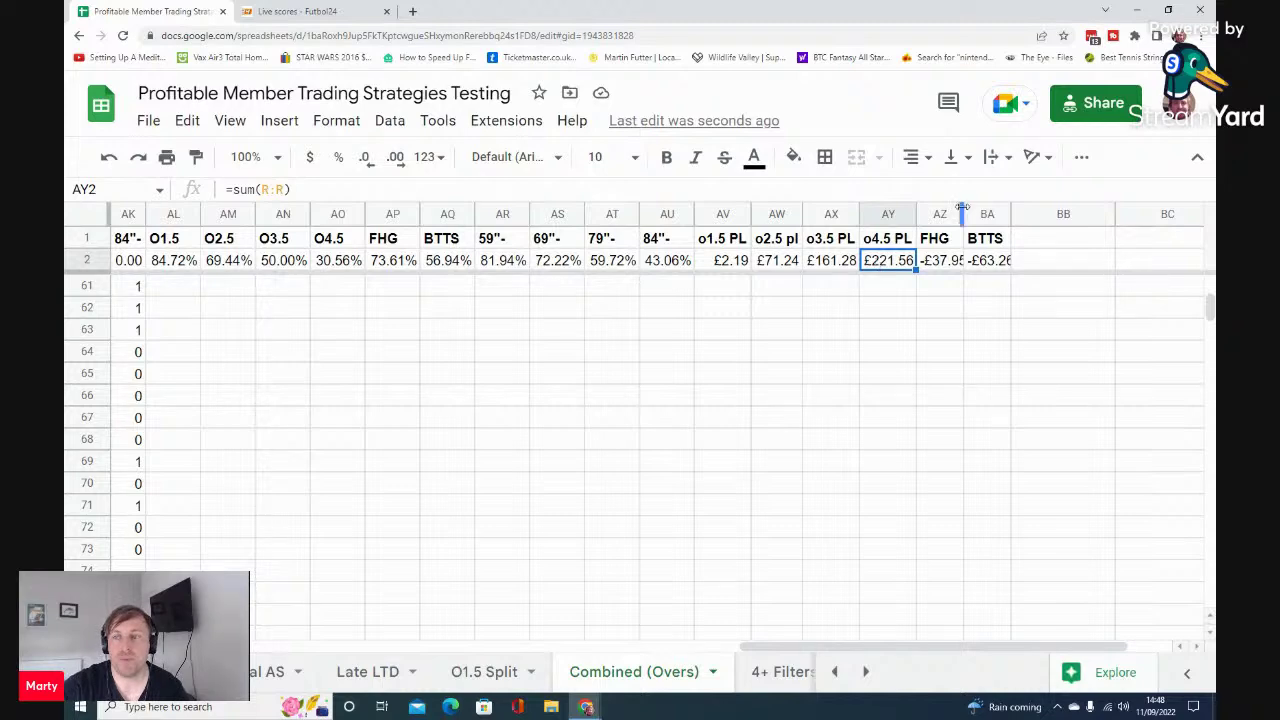
Step: Widen columns AZ and BA so the FHG and BTTS profit and loss totals fit fully
drag(962, 207, 1024, 212)
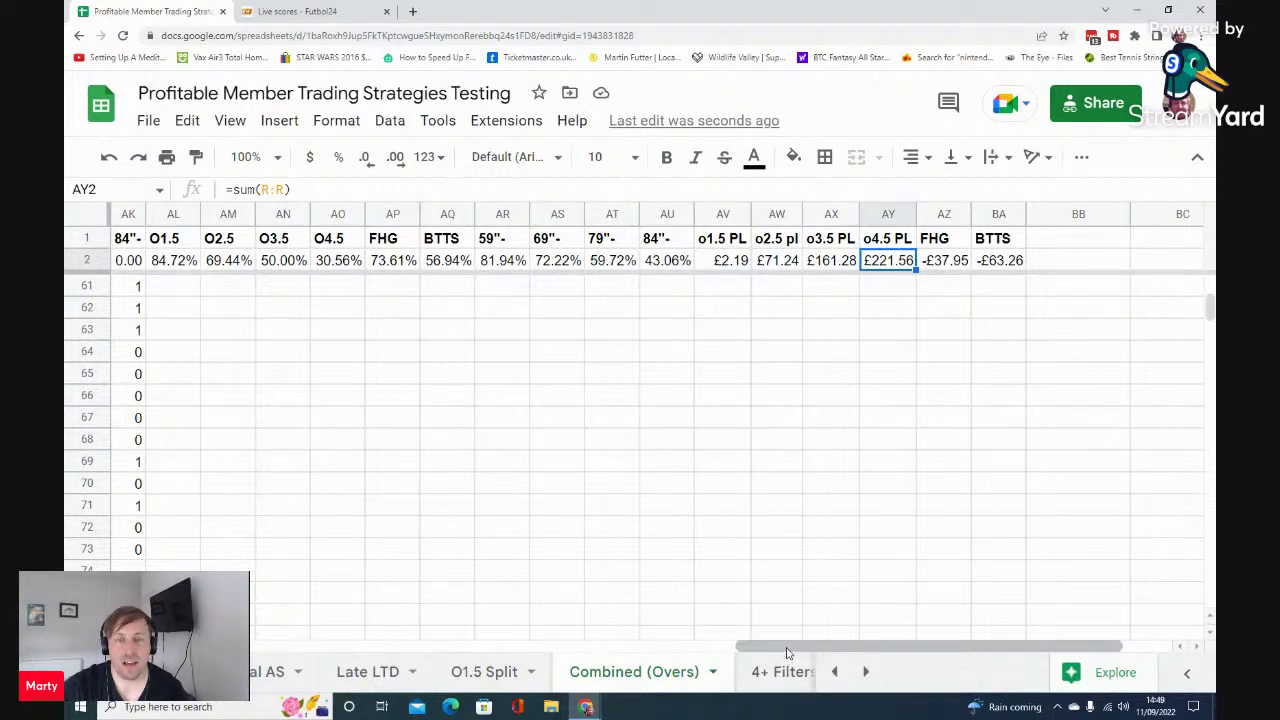
scroll(728, 643, left, 5)
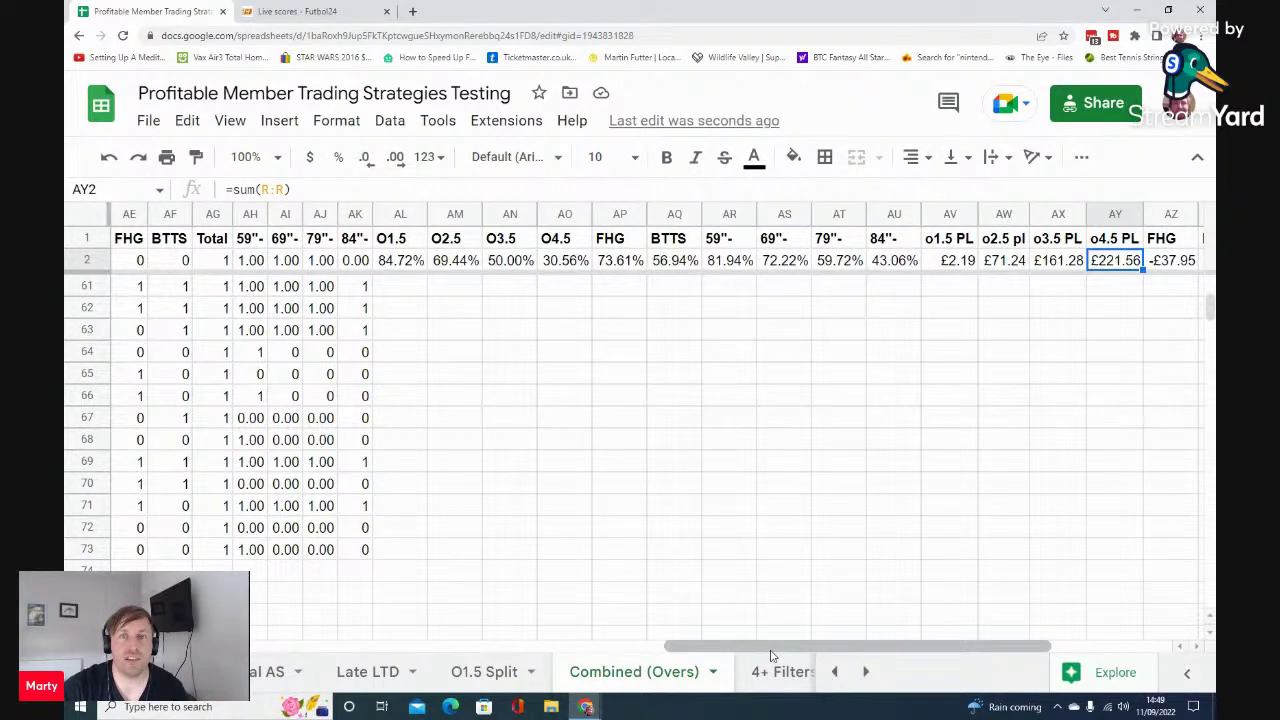
Step: Open the 4+ Filters sheet and examine its listed matches in rows 3:14
click(783, 673)
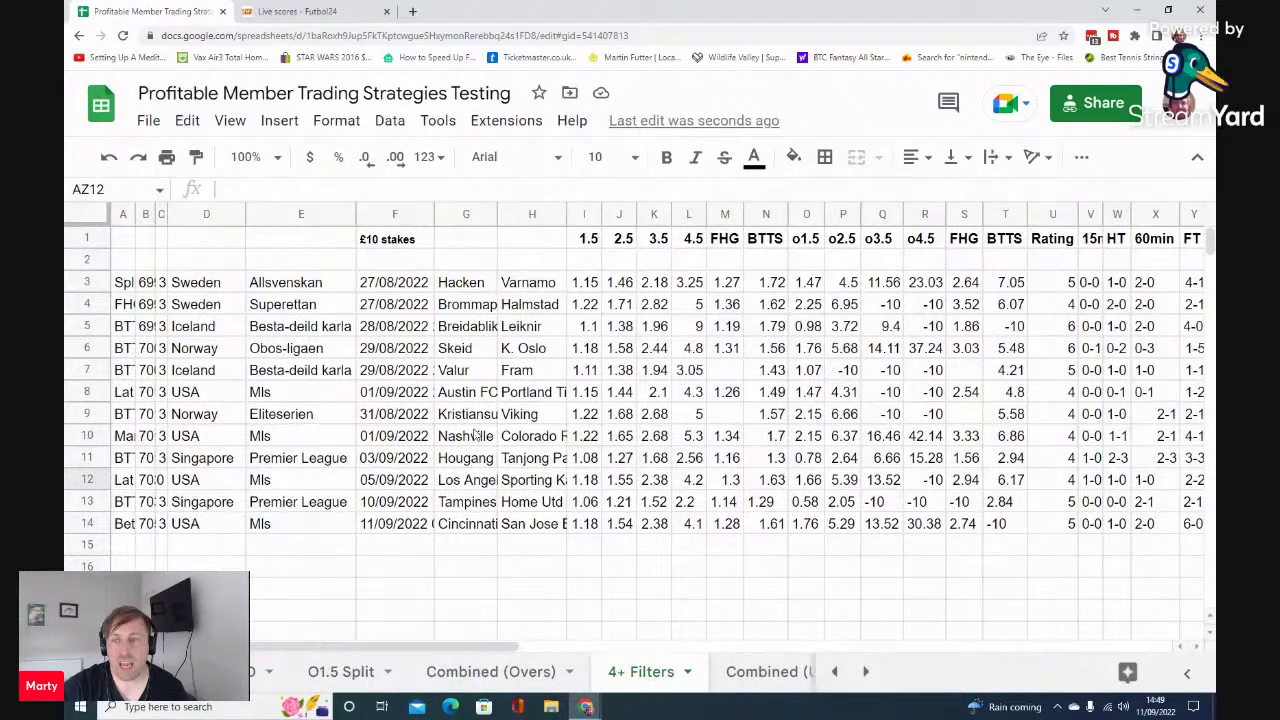
click(87, 282)
key(shift+Down)
drag(91, 541, 100, 526)
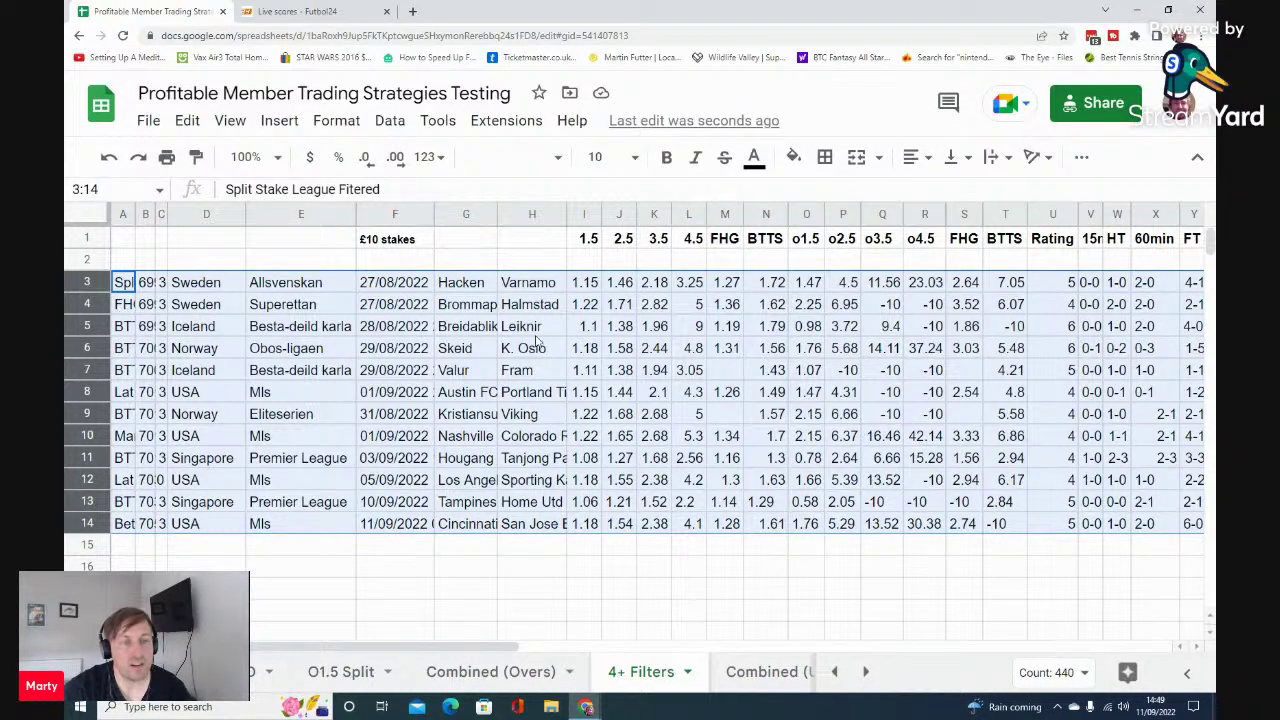
click(690, 549)
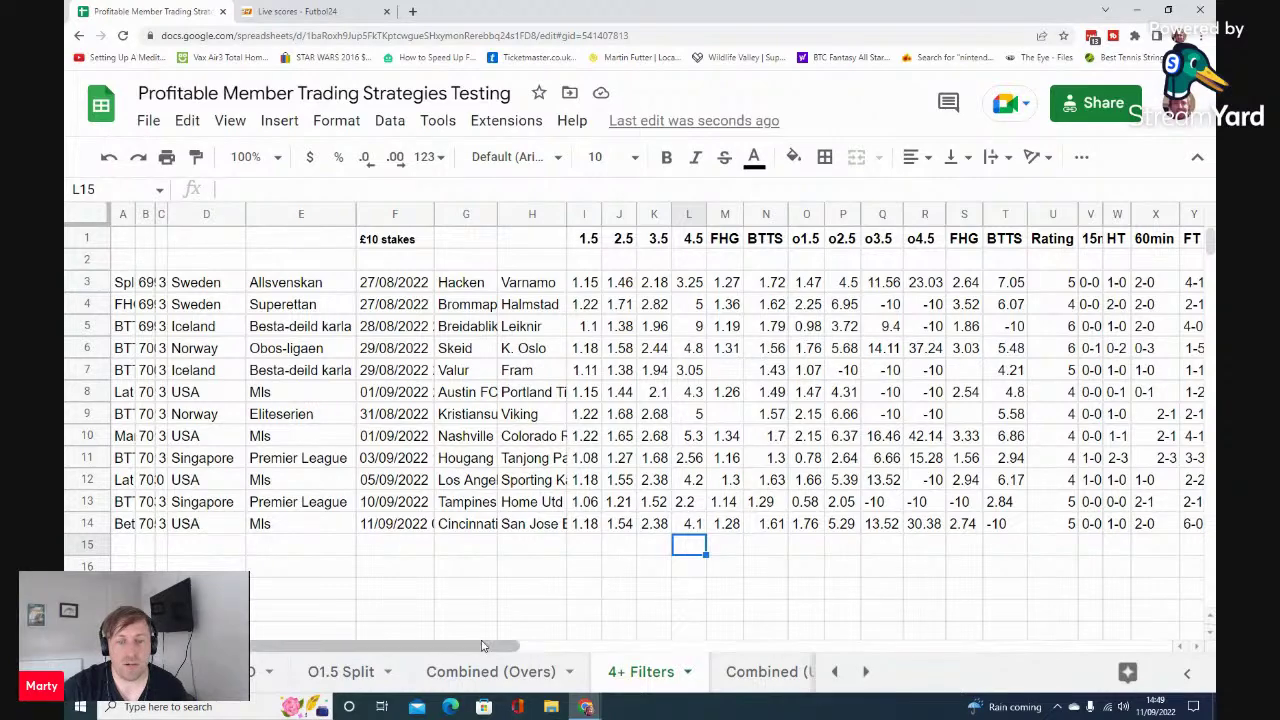
Step: Examine the full-time scores and goal times of the 4+ Filters matches in Y3:Z14
drag(496, 648, 716, 626)
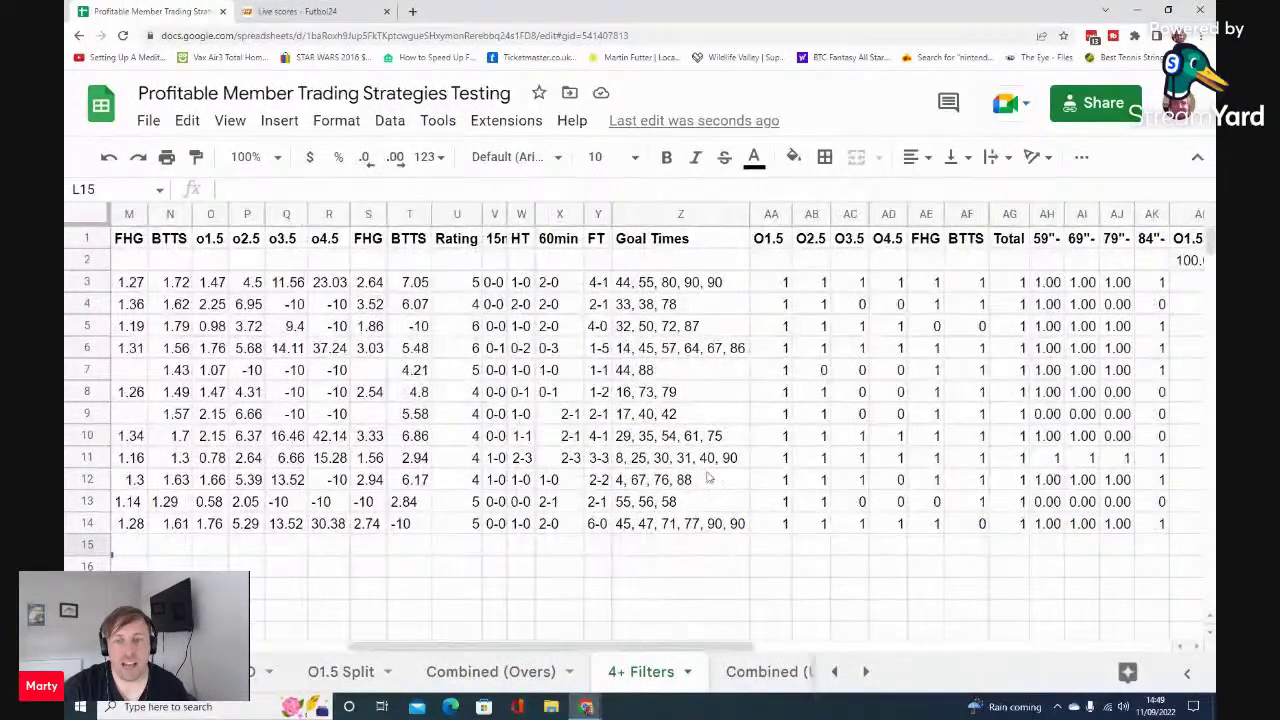
mouse_move(695, 525)
mouse_down()
mouse_move(688, 304)
mouse_move(612, 285)
mouse_move(645, 318)
mouse_move(680, 527)
mouse_up()
click(607, 285)
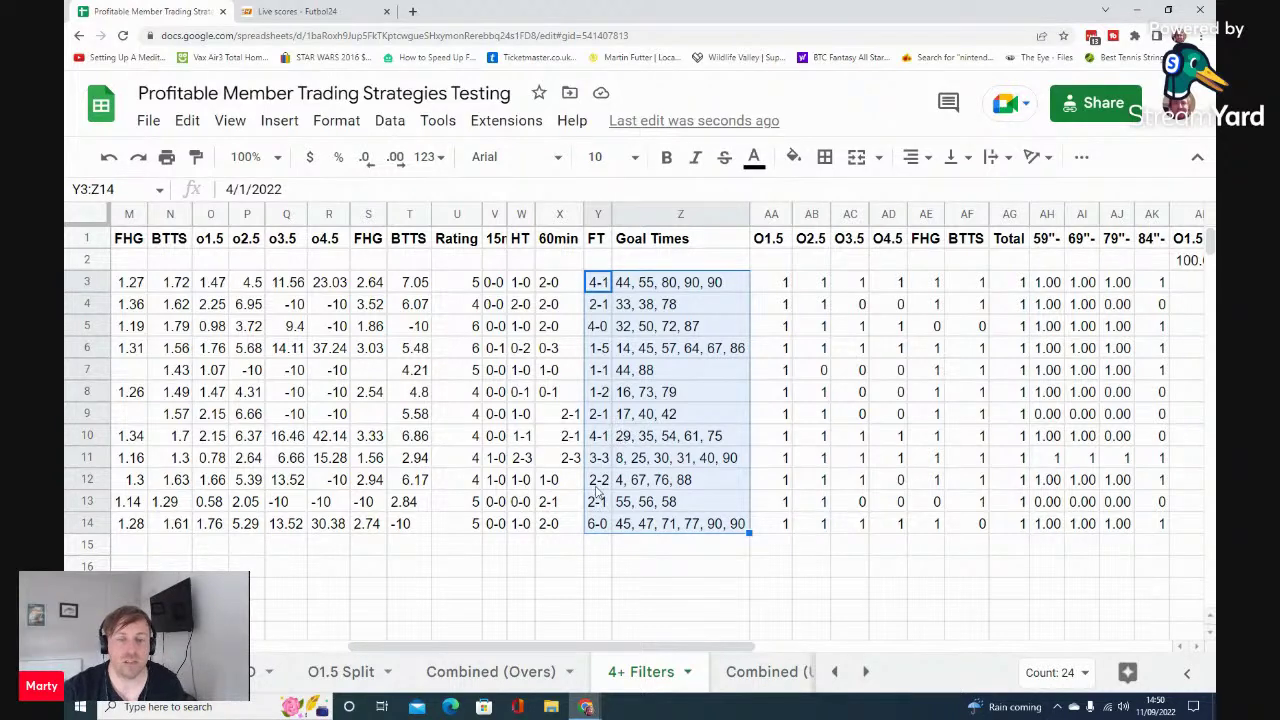
click(418, 553)
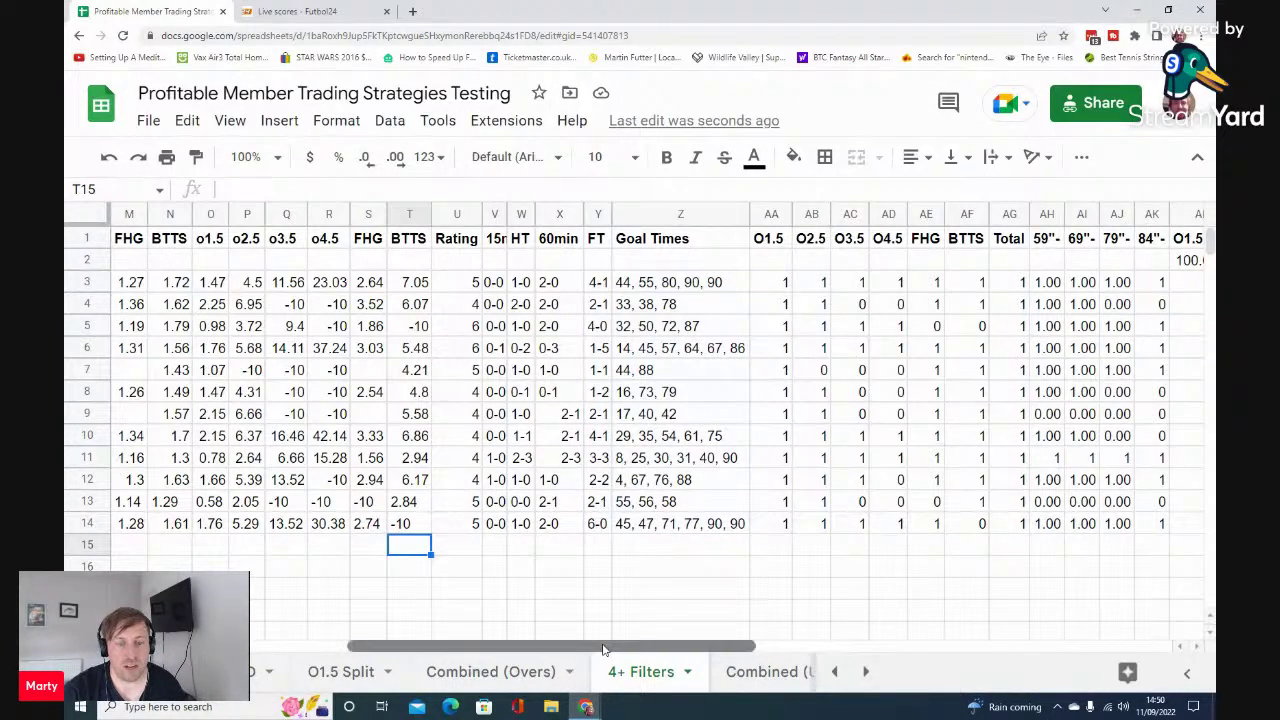
Step: Check the over 4.5 odds in L14 and look through the match result indicators in columns AA to AK
scroll(354, 549, left, 1)
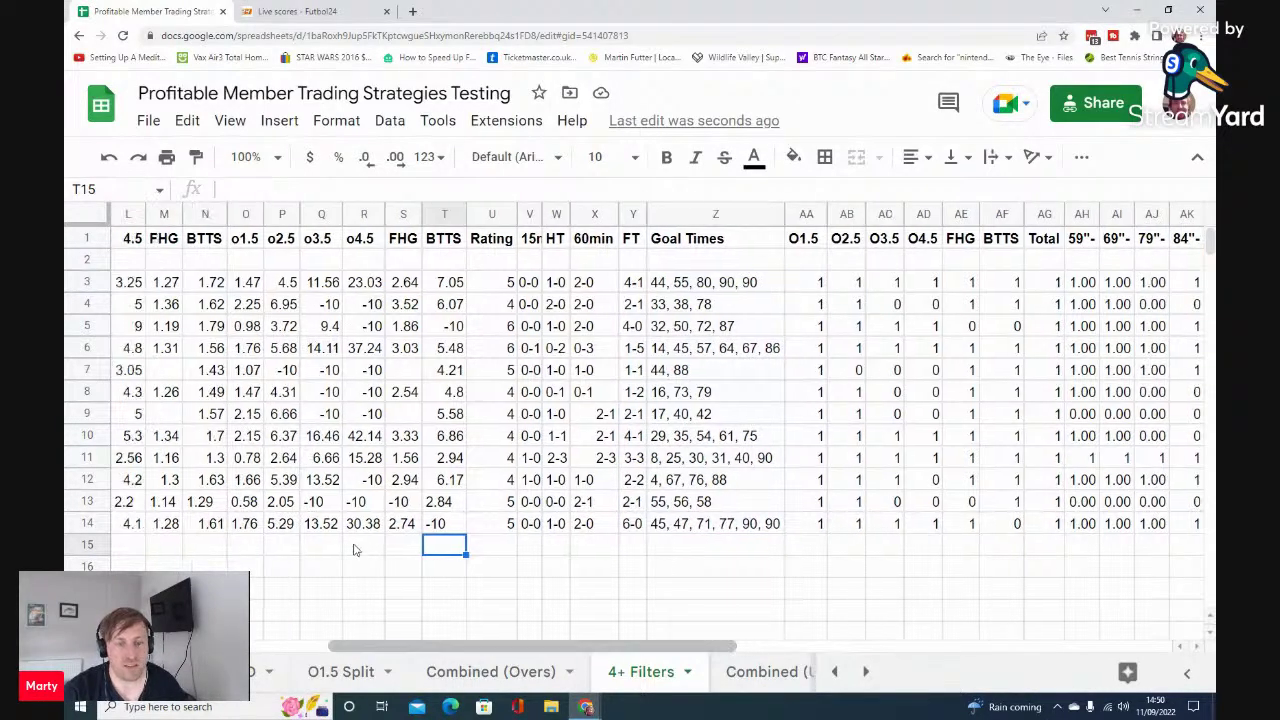
click(143, 528)
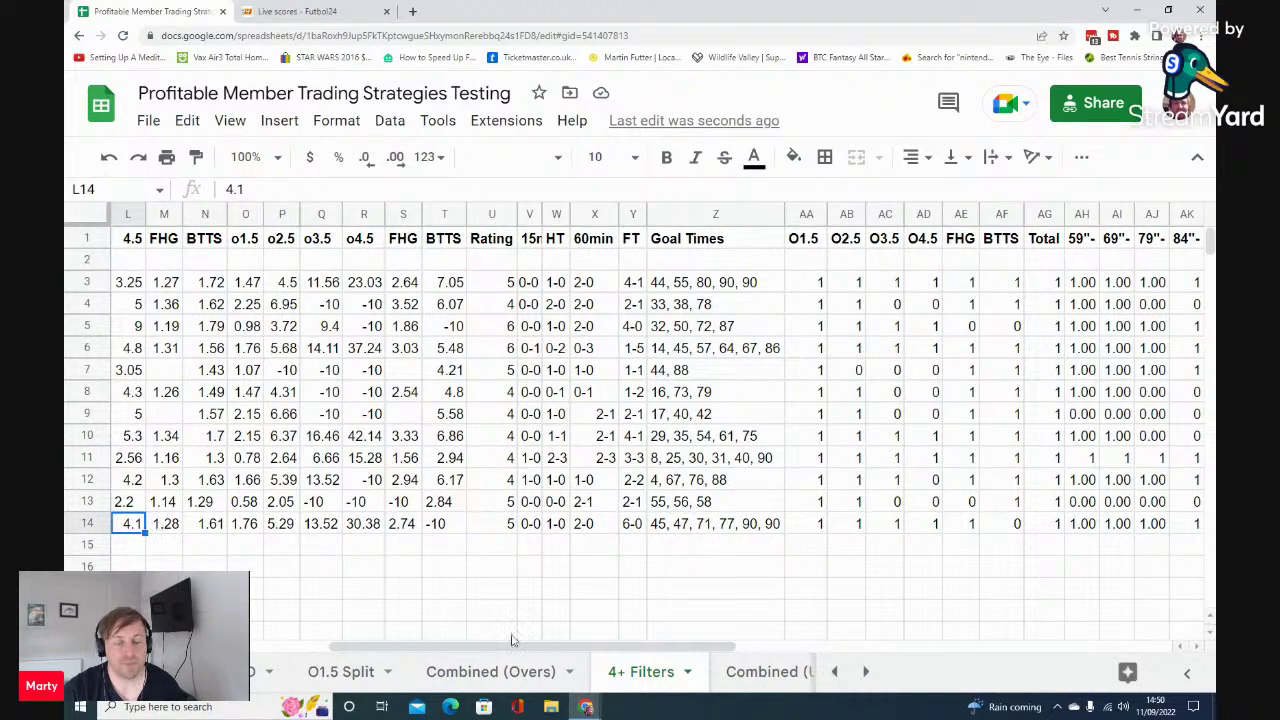
drag(575, 644, 663, 638)
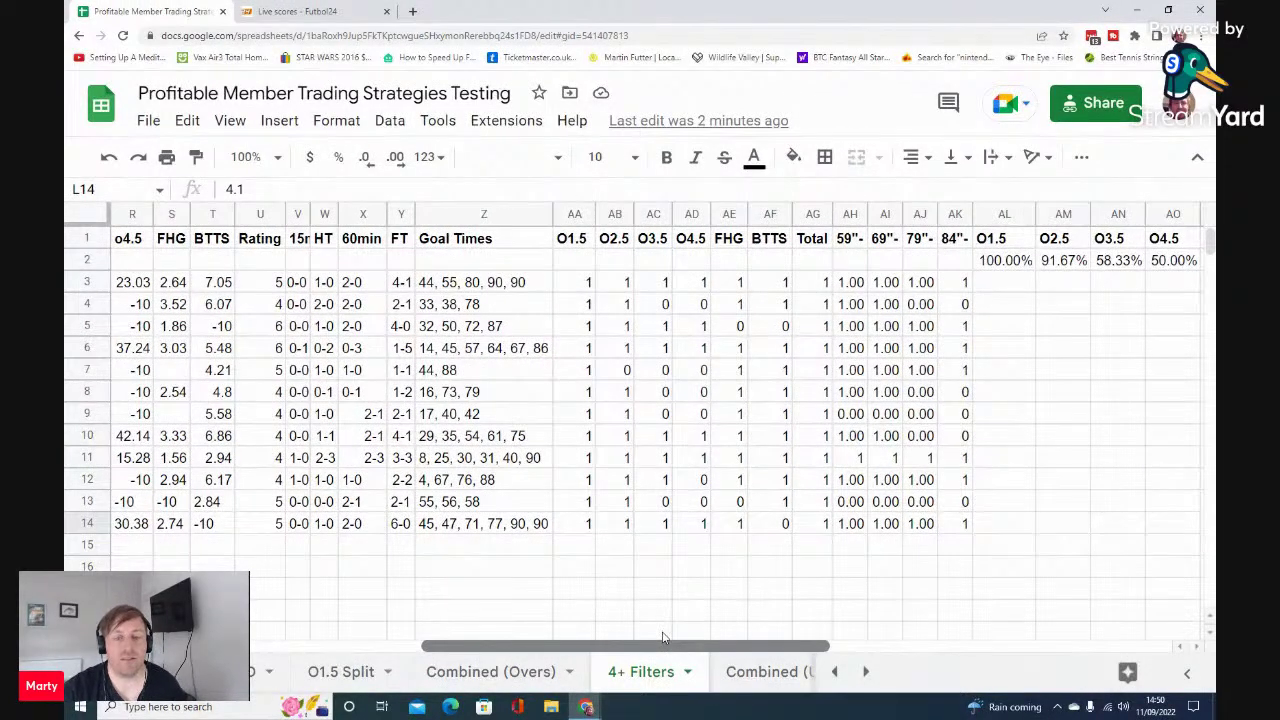
drag(662, 638, 693, 638)
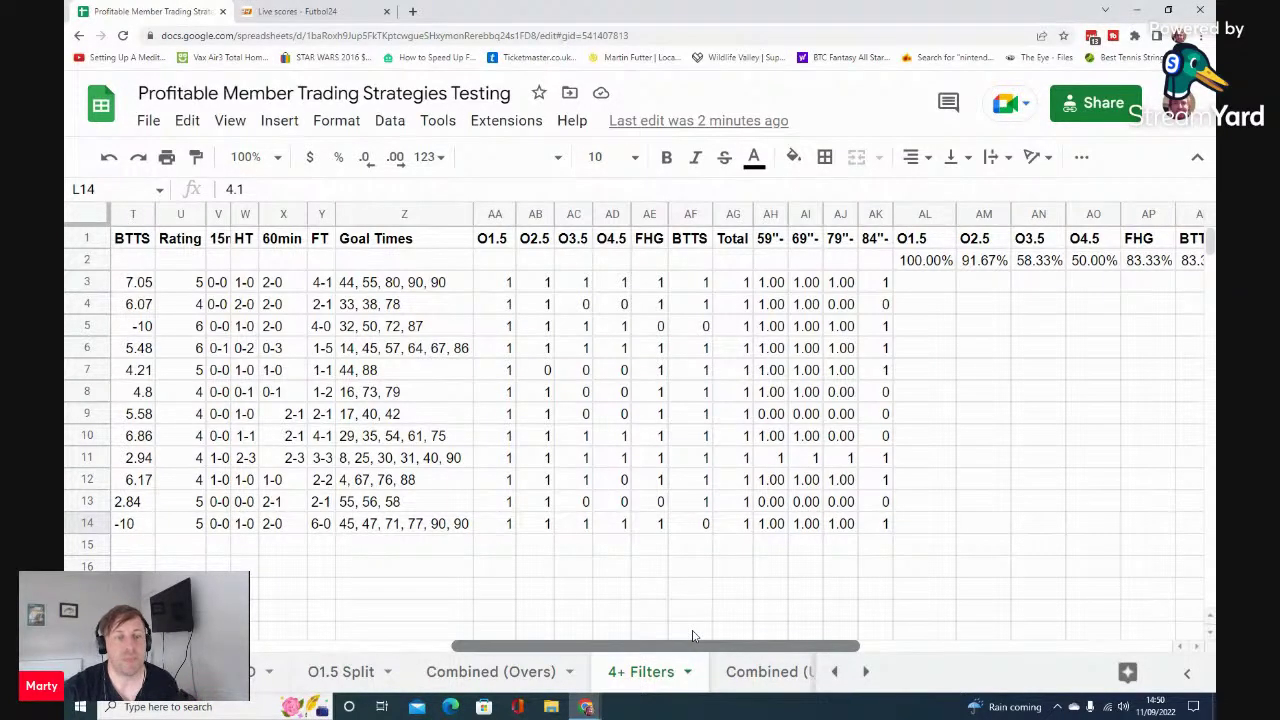
drag(693, 640, 720, 640)
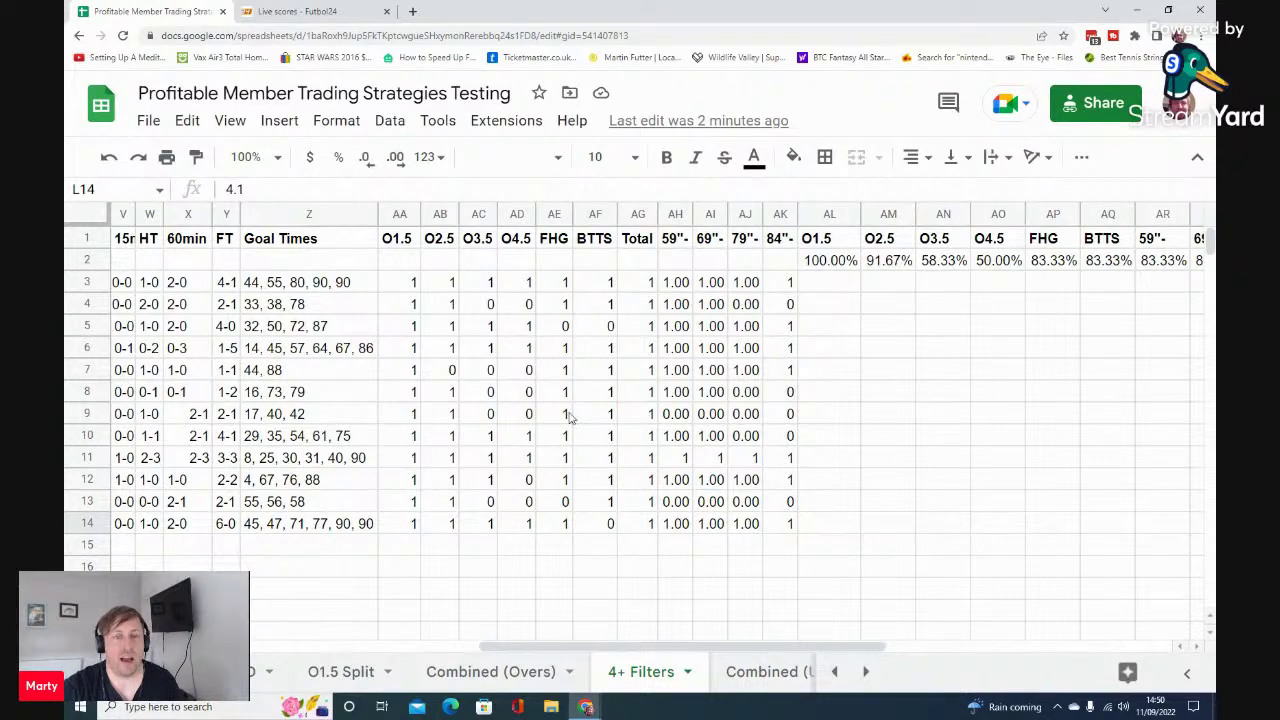
drag(578, 646, 724, 640)
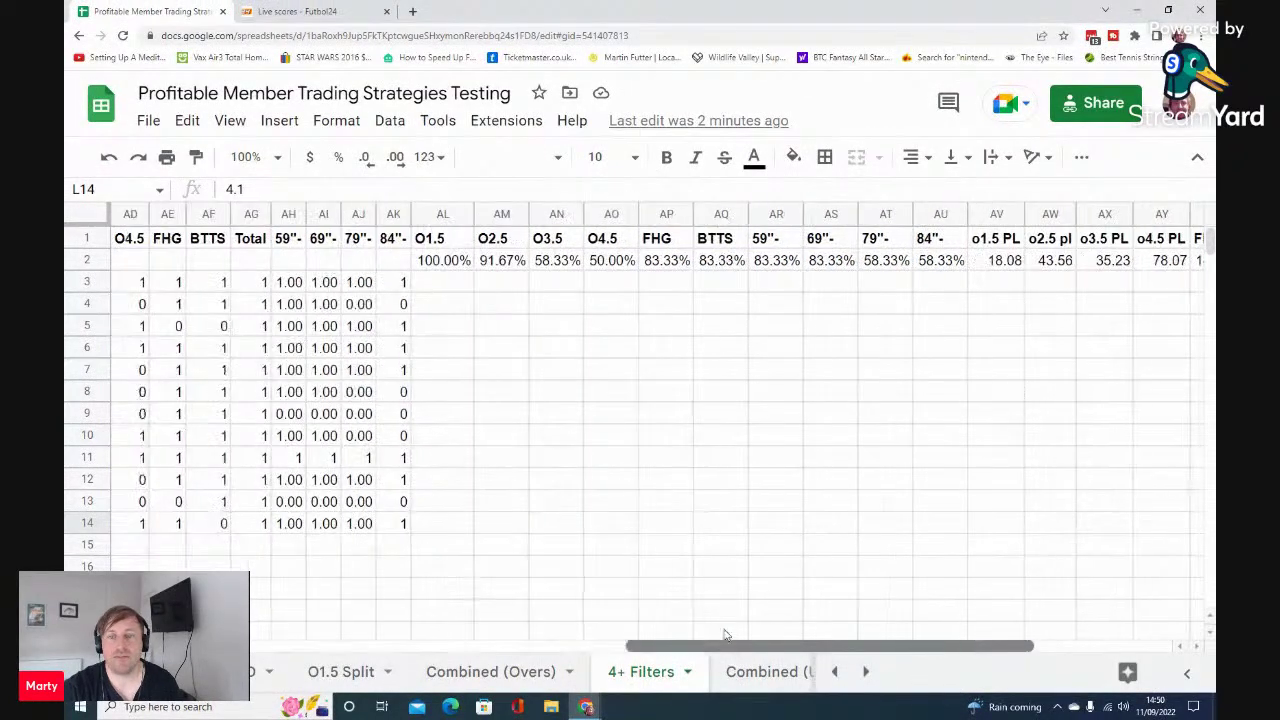
Step: Review the 4+ Filters strike rates for O1.5, O2.5, O3.5, O4.5, FHG and BTTS in AL2 through AQ2
click(450, 262)
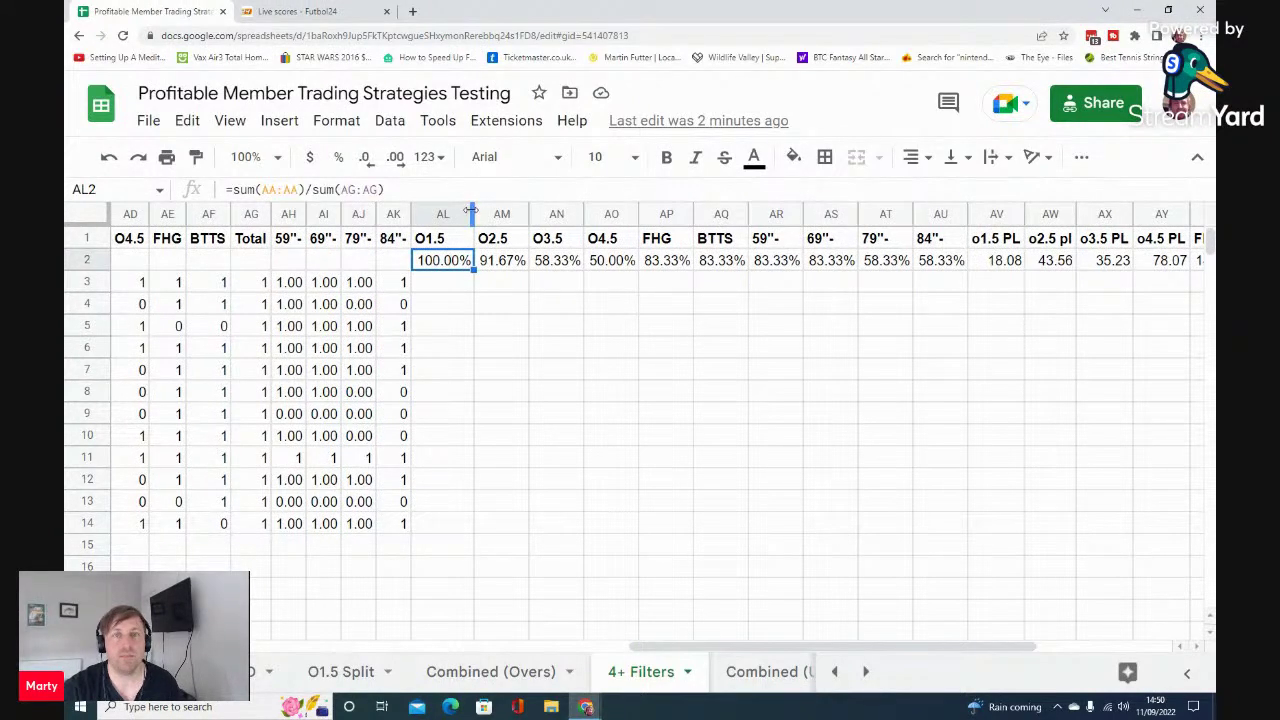
click(505, 263)
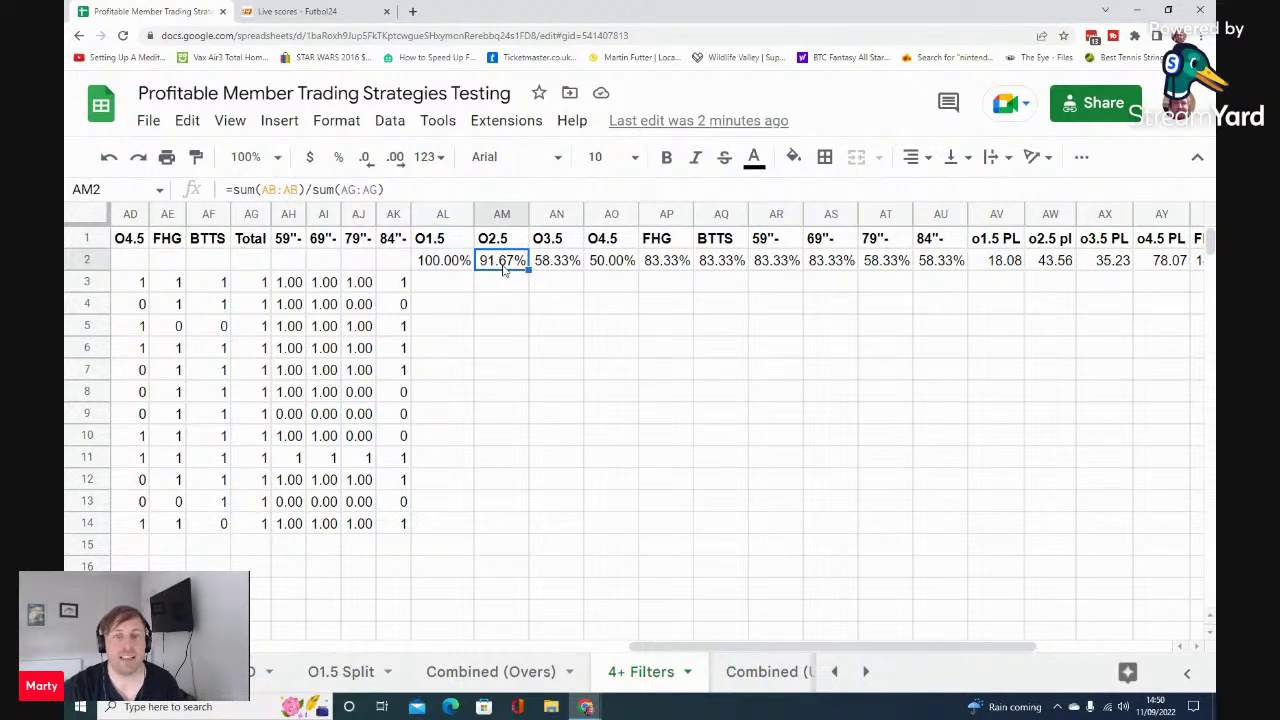
click(561, 266)
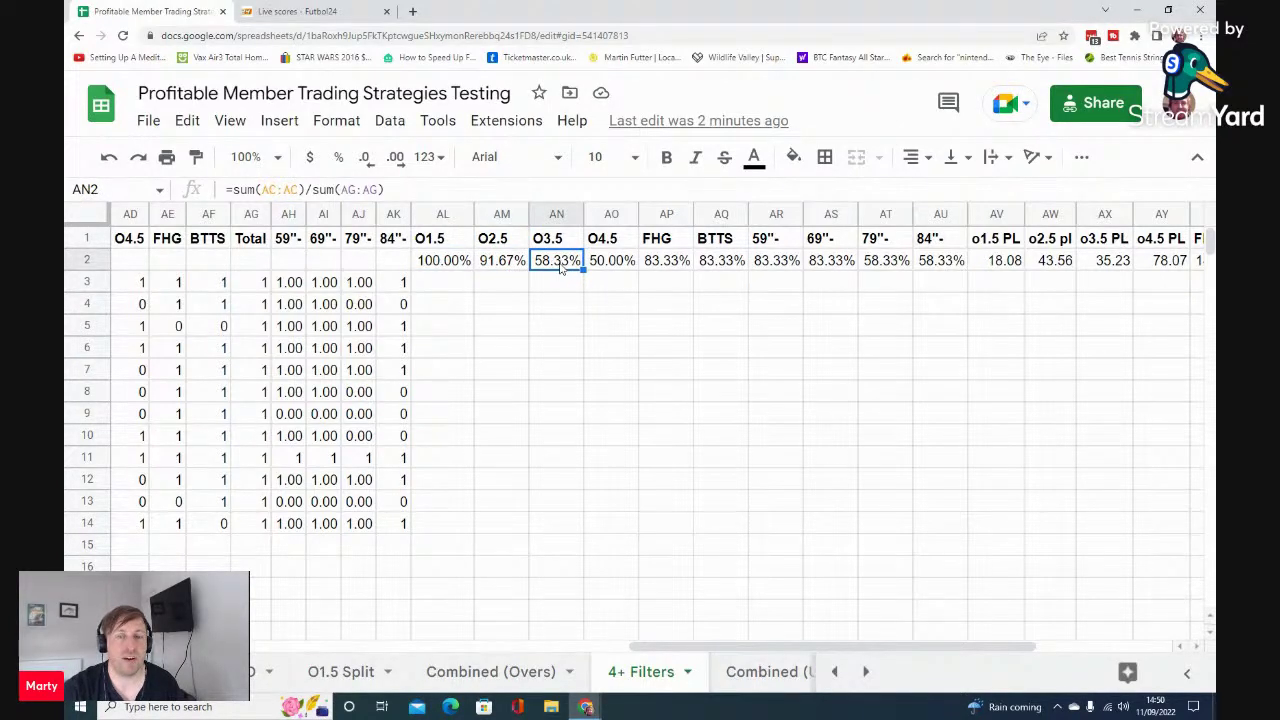
click(595, 261)
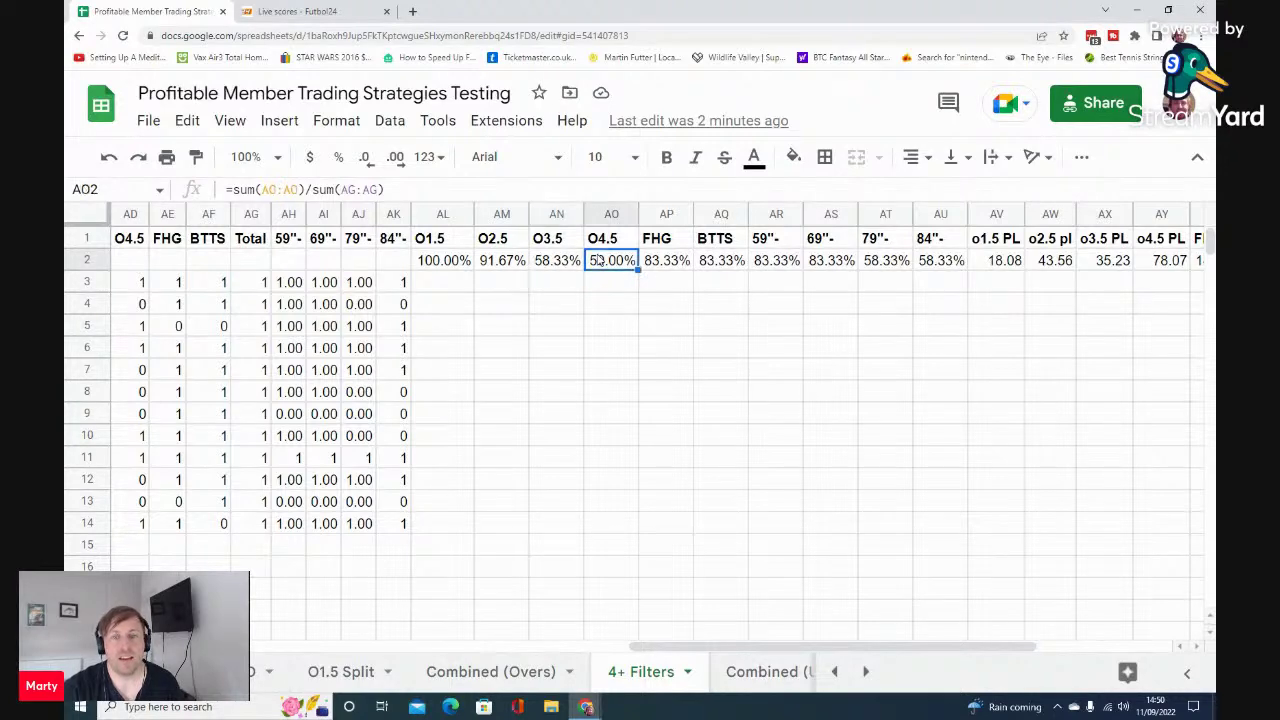
click(661, 266)
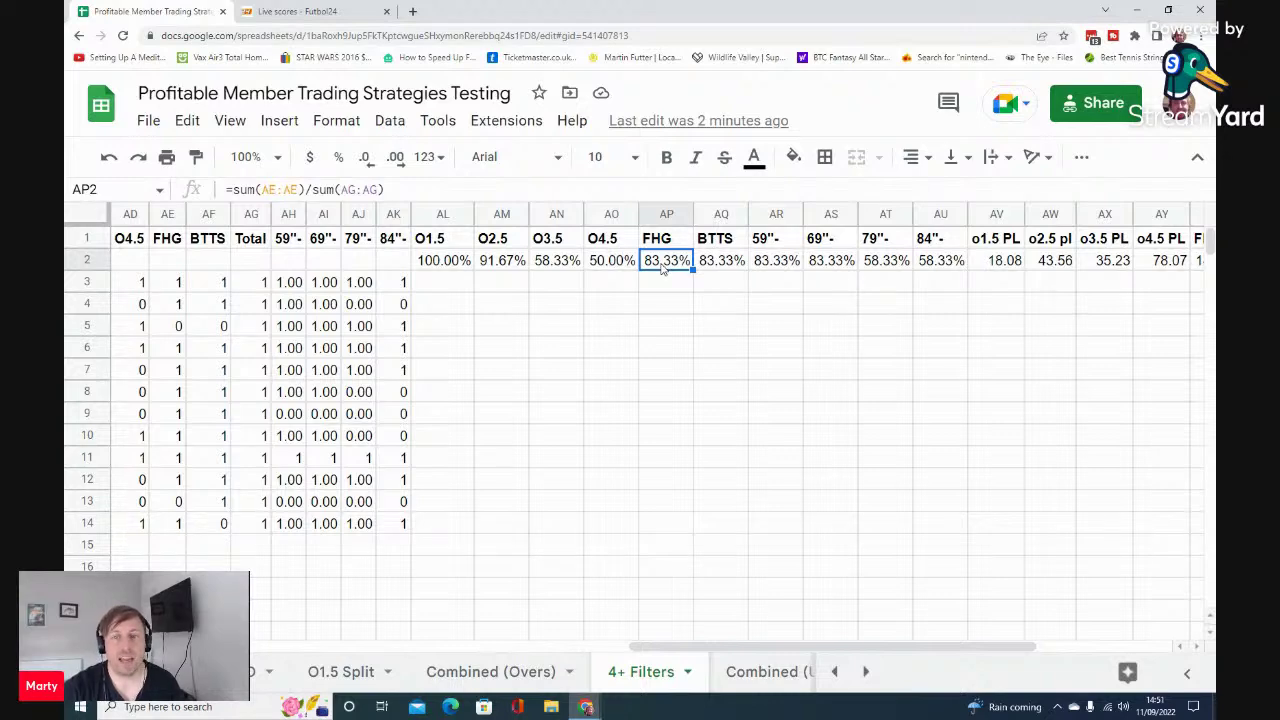
click(719, 264)
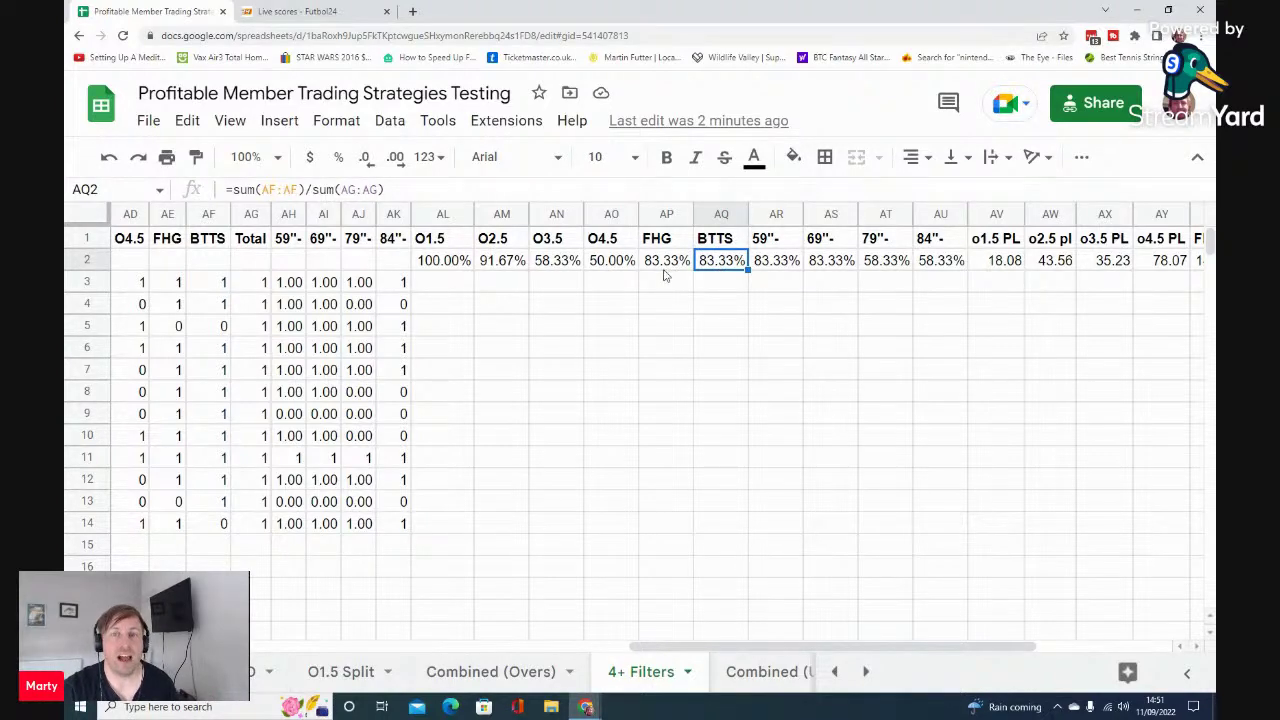
key(shift+Left)
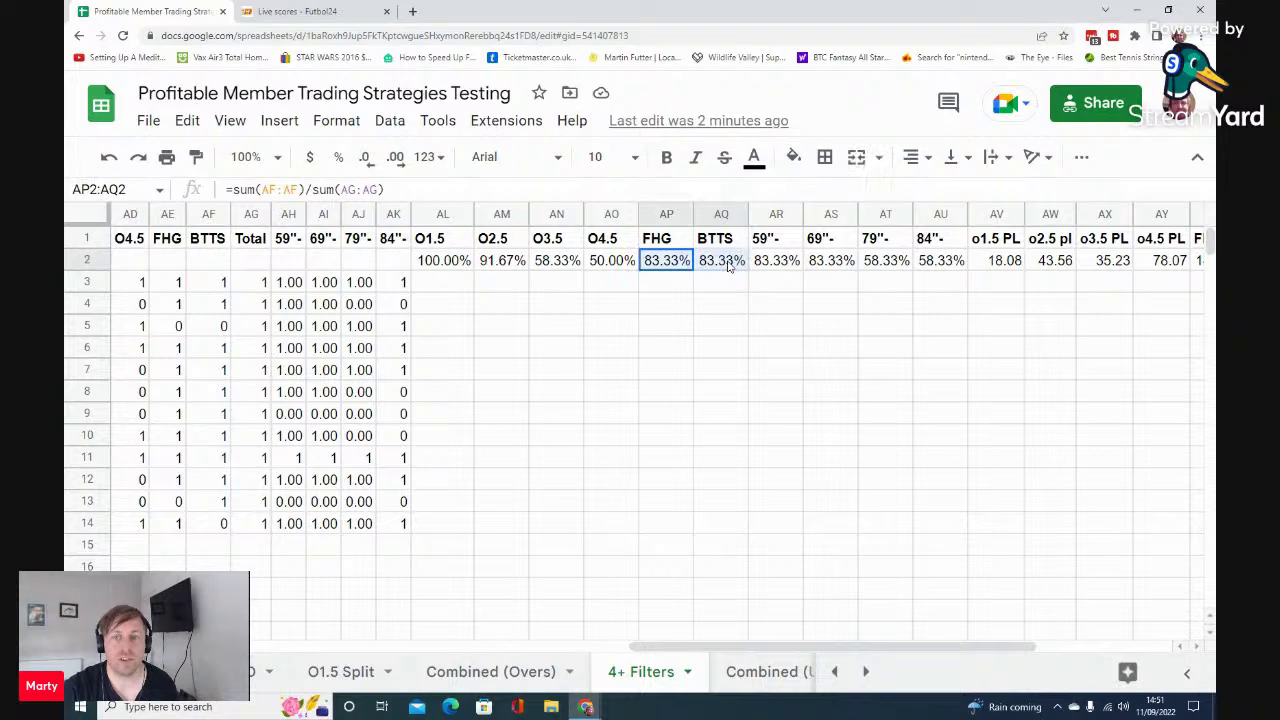
click(716, 291)
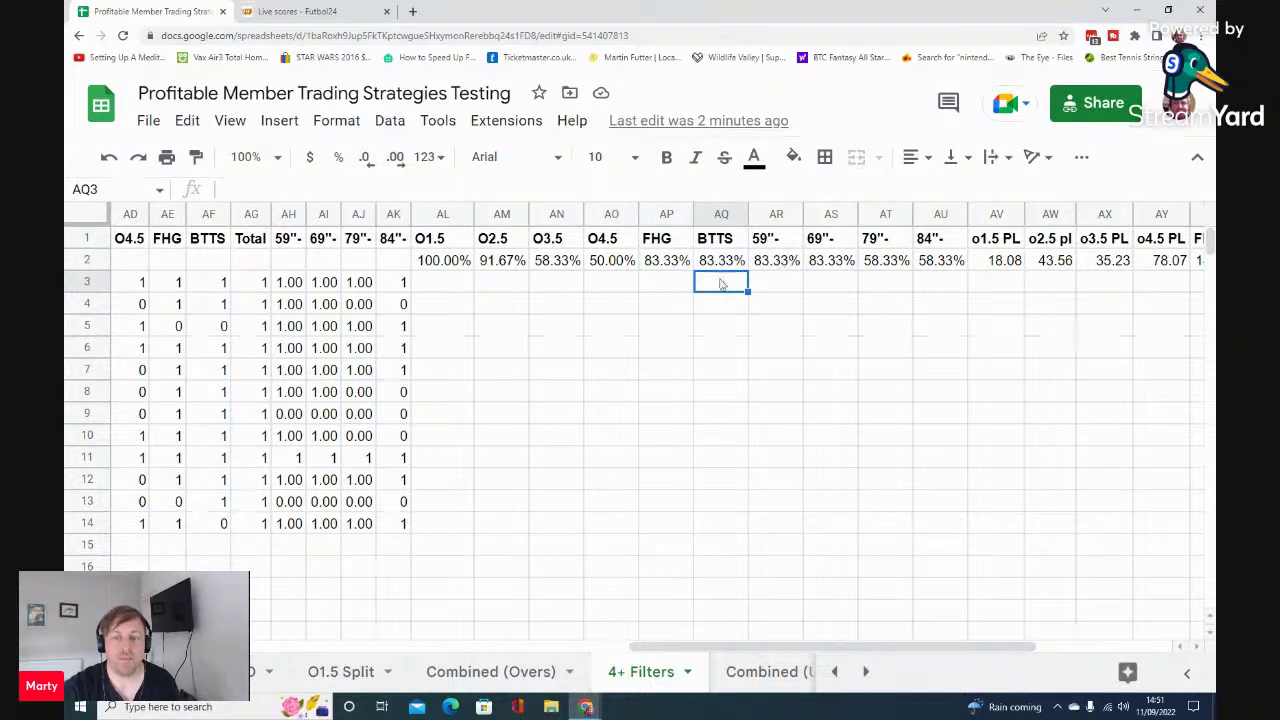
Step: Review the 4+ Filters late-goal strike rates for 59, 69, 79 and 84 minutes in AR2 through AU2
click(778, 262)
scroll(810, 642, right, 5)
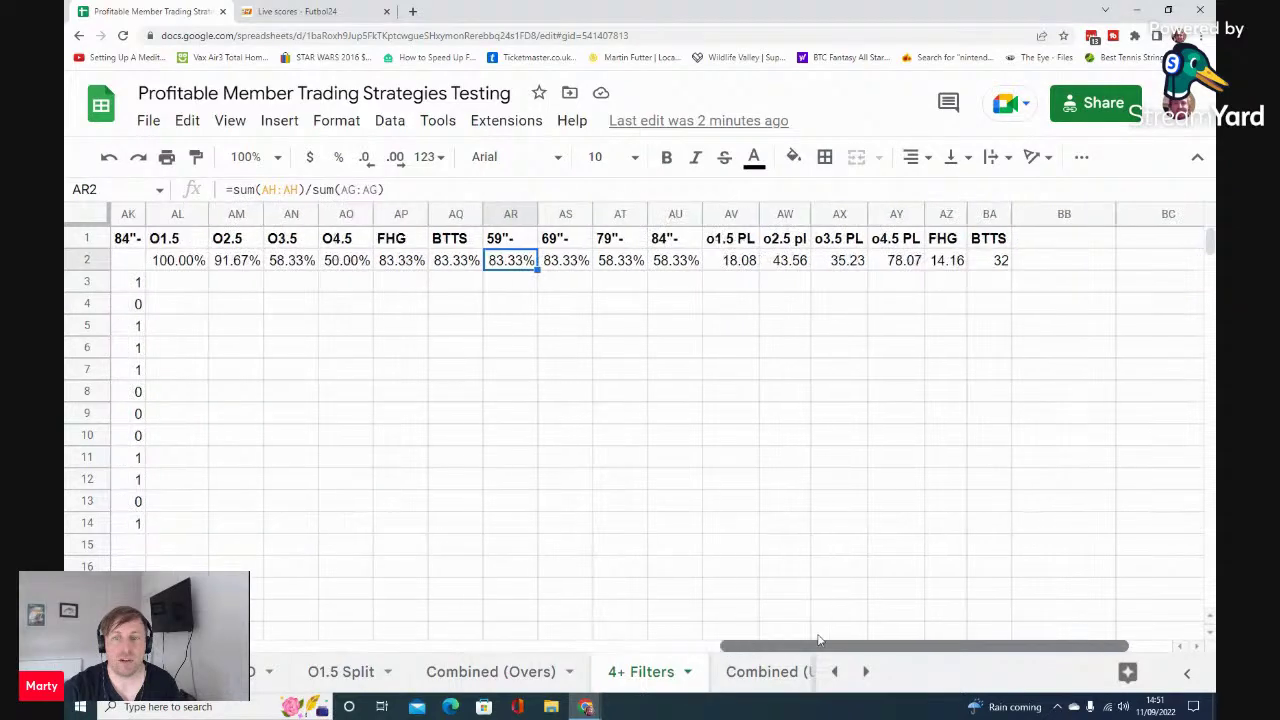
click(553, 262)
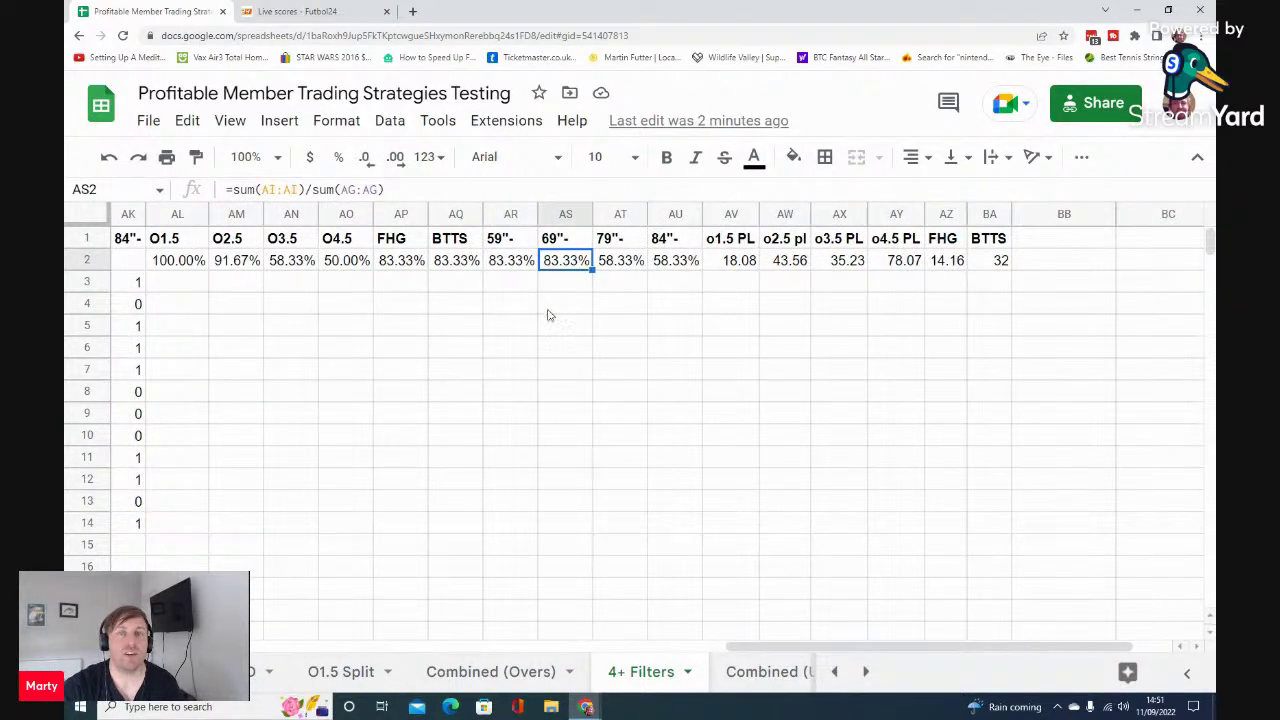
click(606, 260)
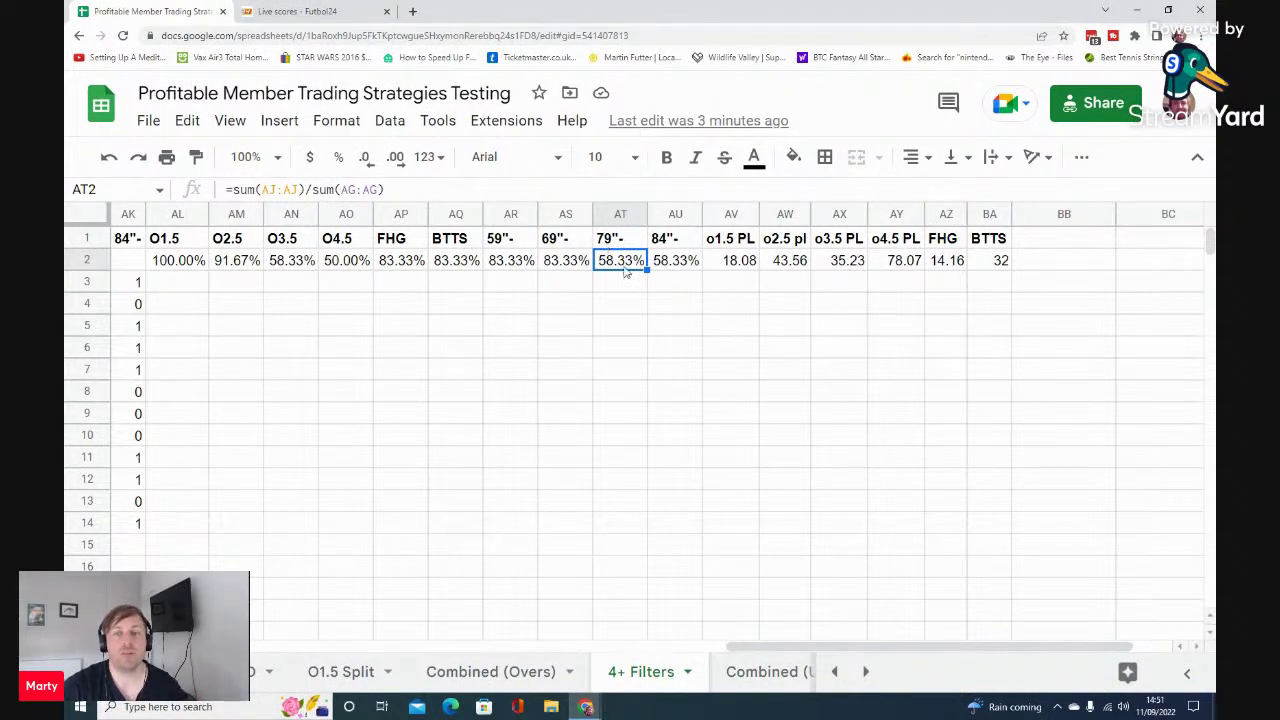
click(675, 270)
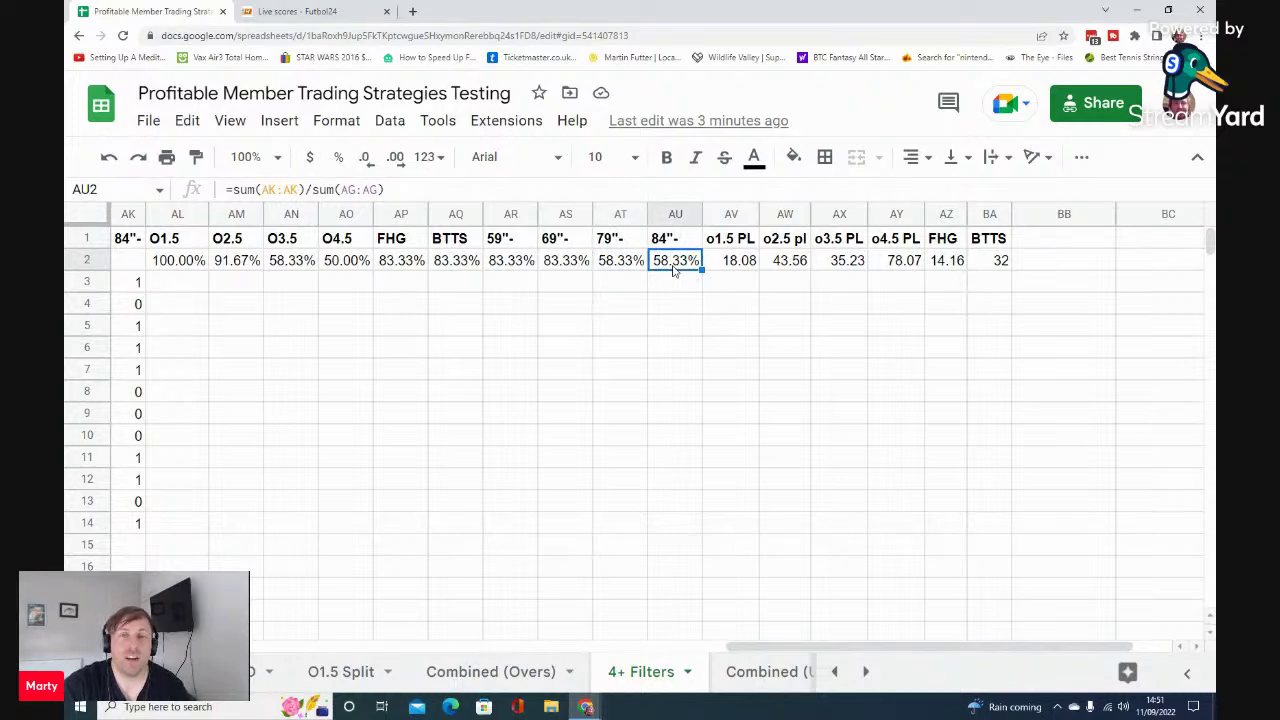
Step: Review the 4+ Filters profit and loss totals for over 1.5, 2.5, 3.5 and 4.5 goals in AV2 through AY2
click(743, 261)
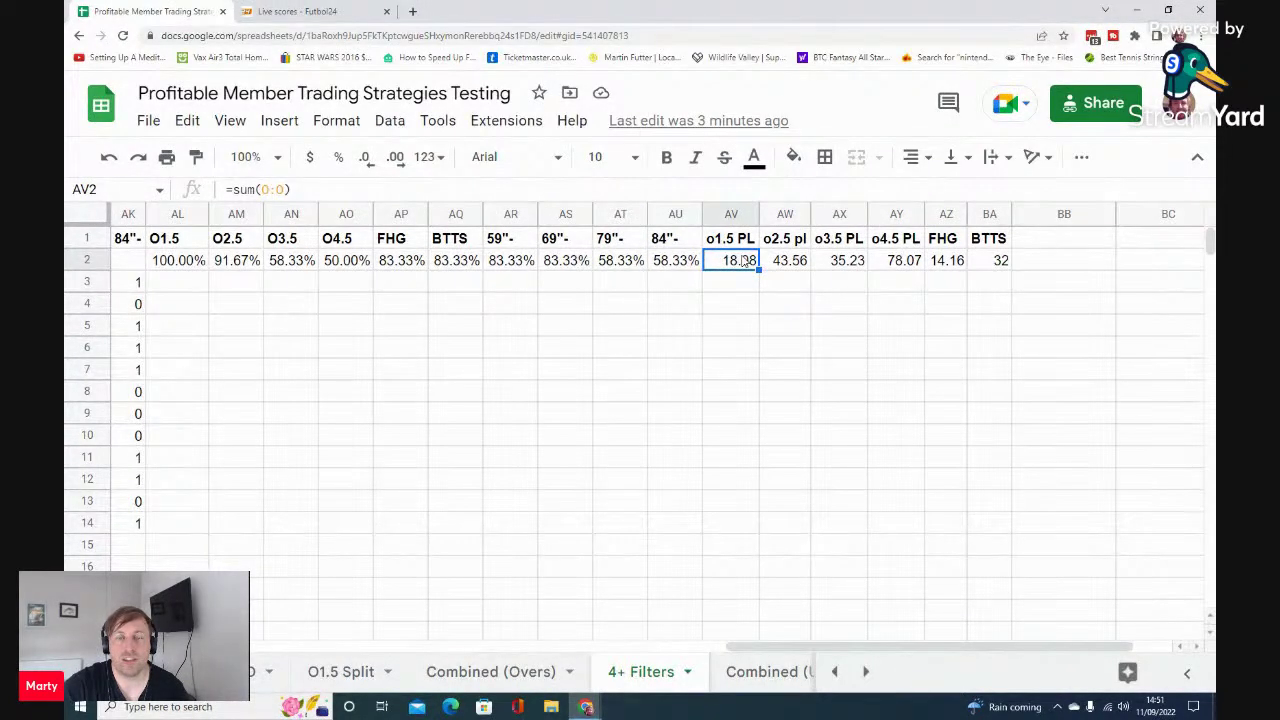
click(770, 262)
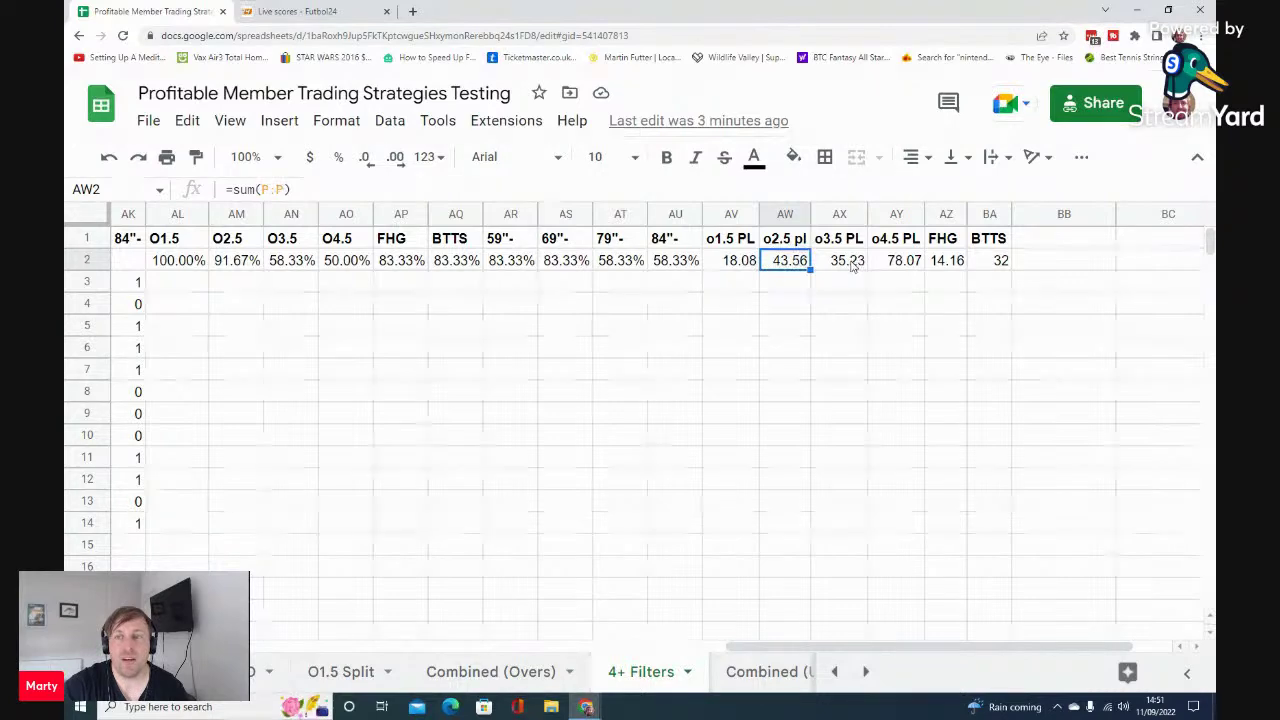
click(850, 262)
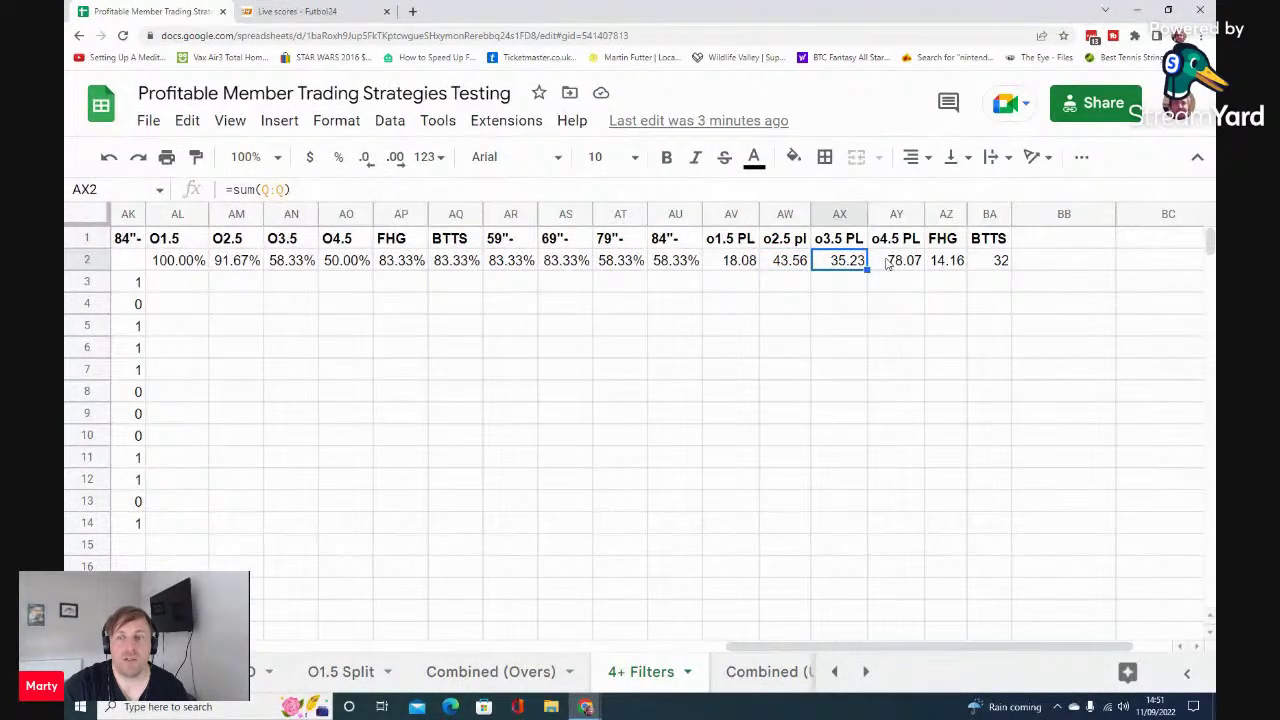
click(887, 262)
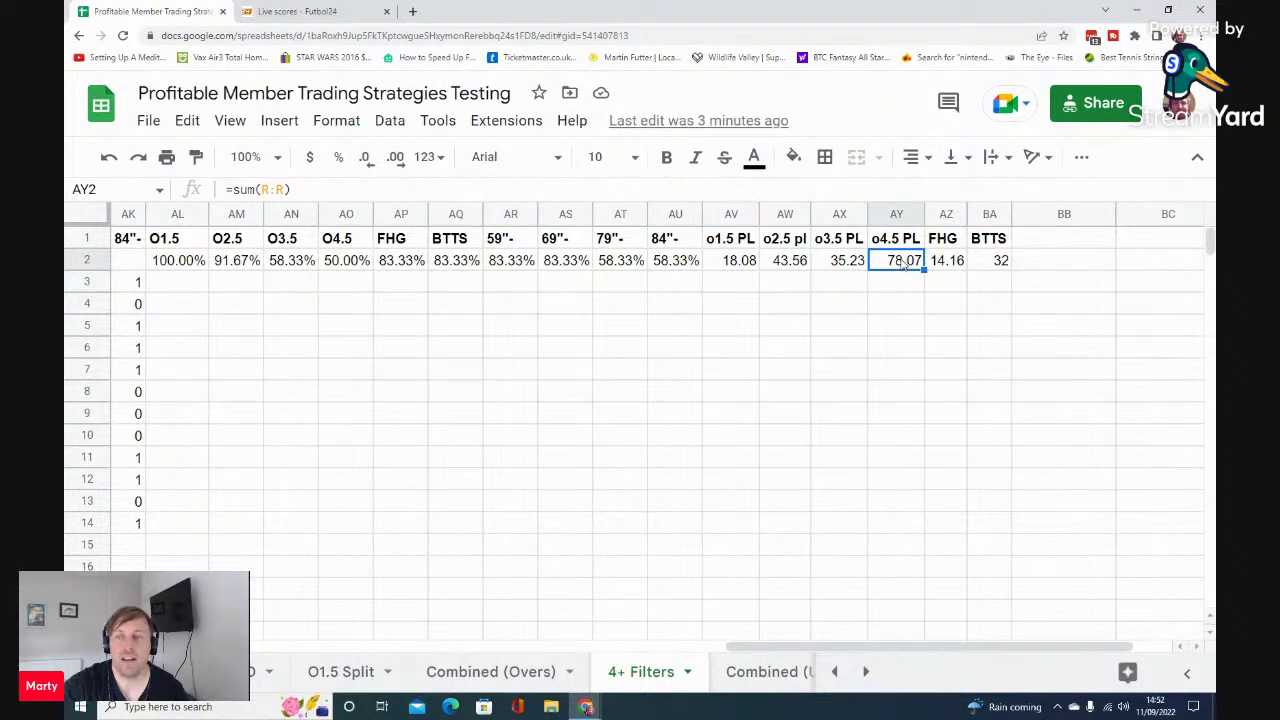
shift+click(736, 266)
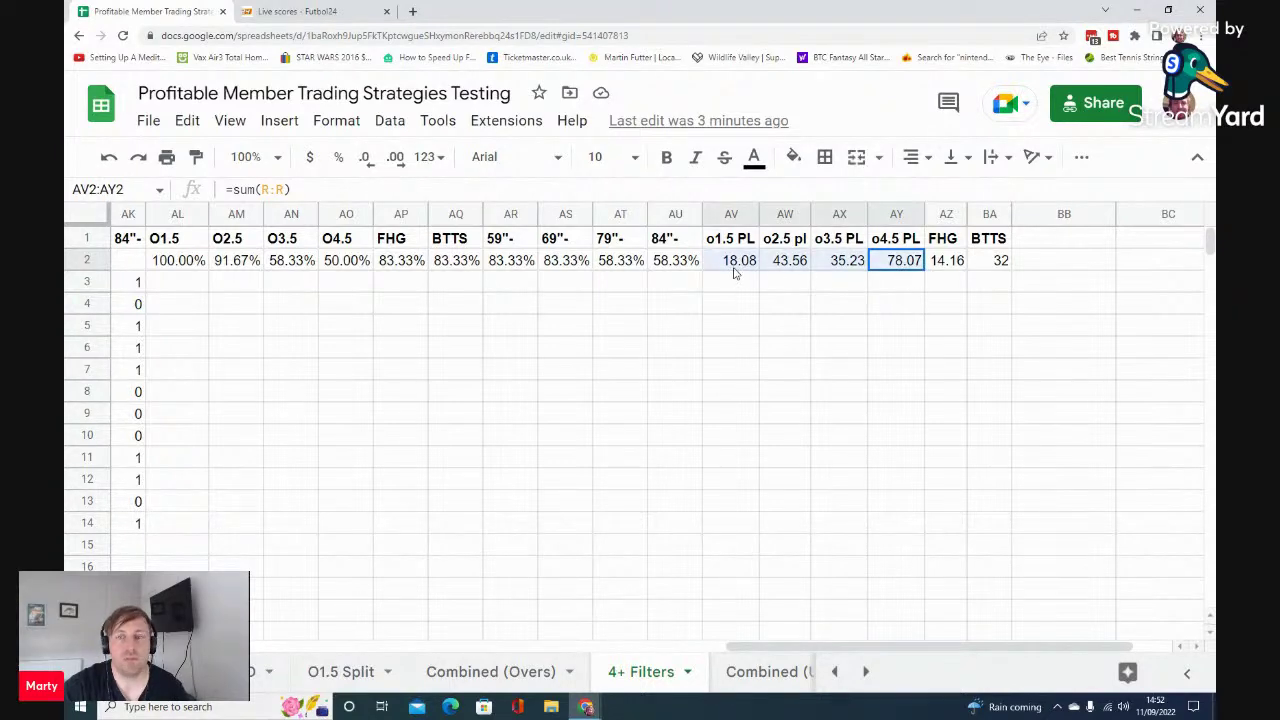
click(824, 261)
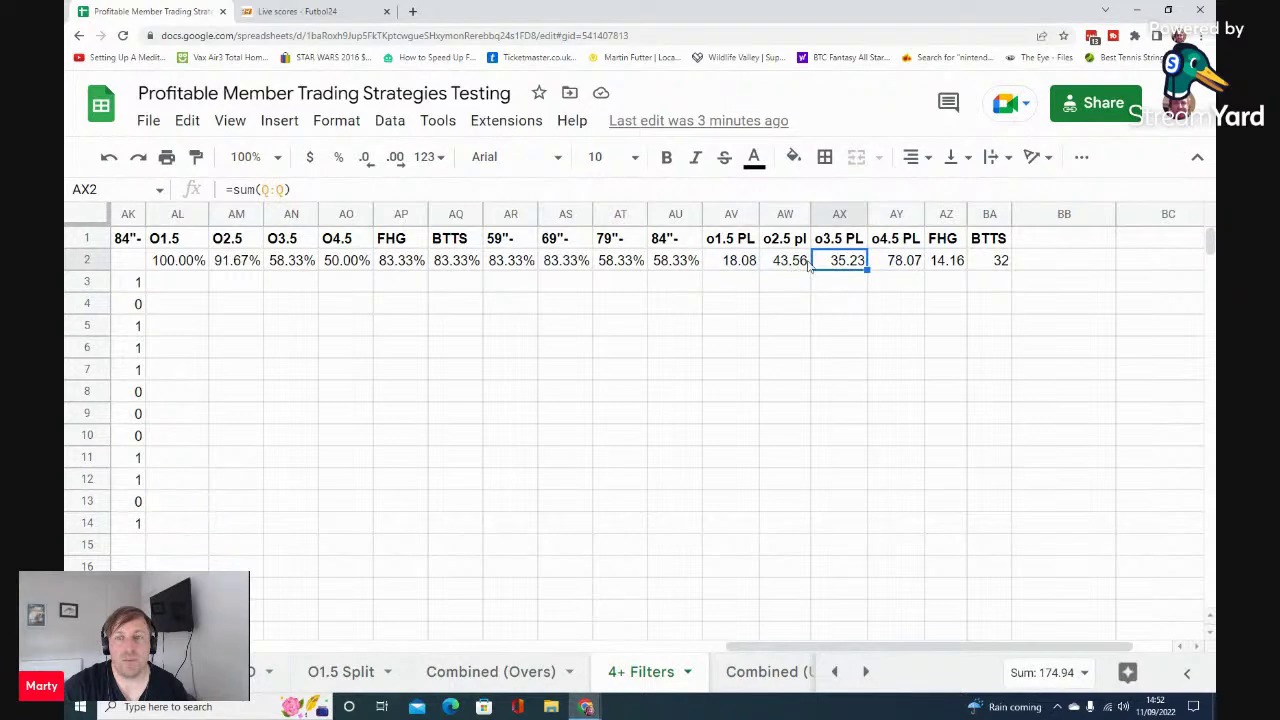
drag(790, 261, 883, 259)
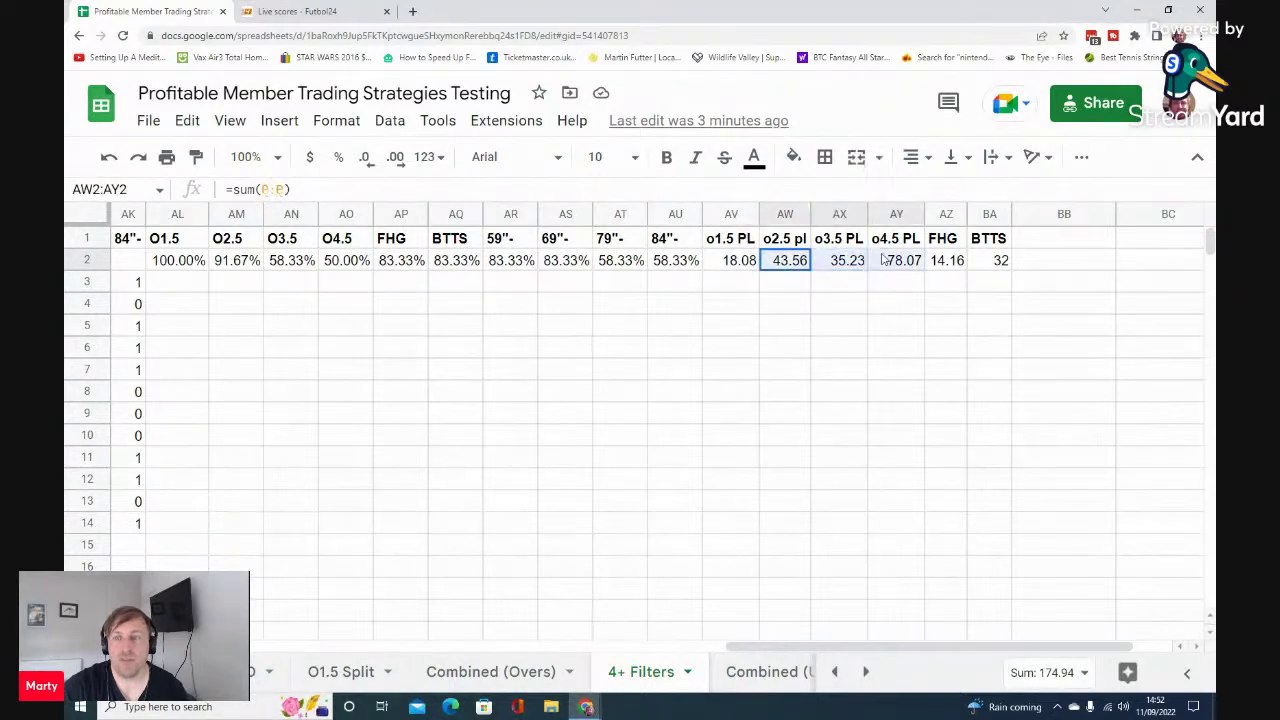
Step: Check the 4+ Filters profit and loss totals for FHG and BTTS in AZ2 and BA2
click(948, 262)
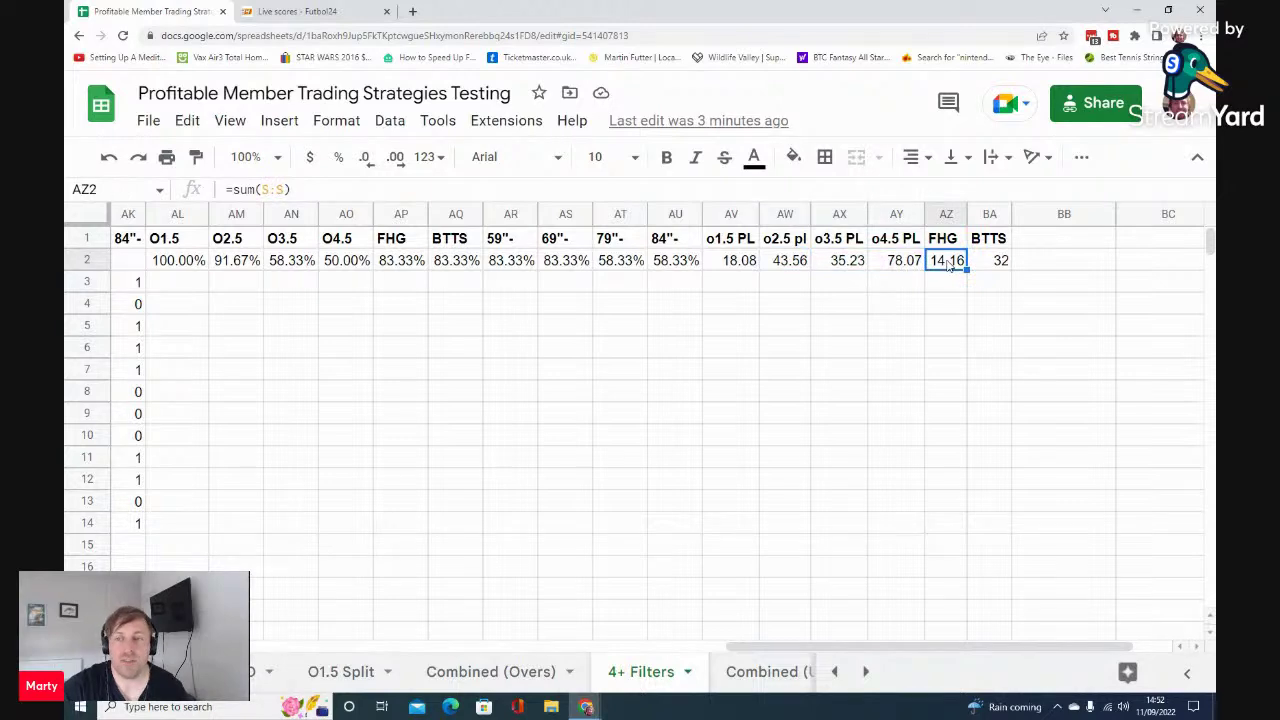
drag(948, 262, 985, 262)
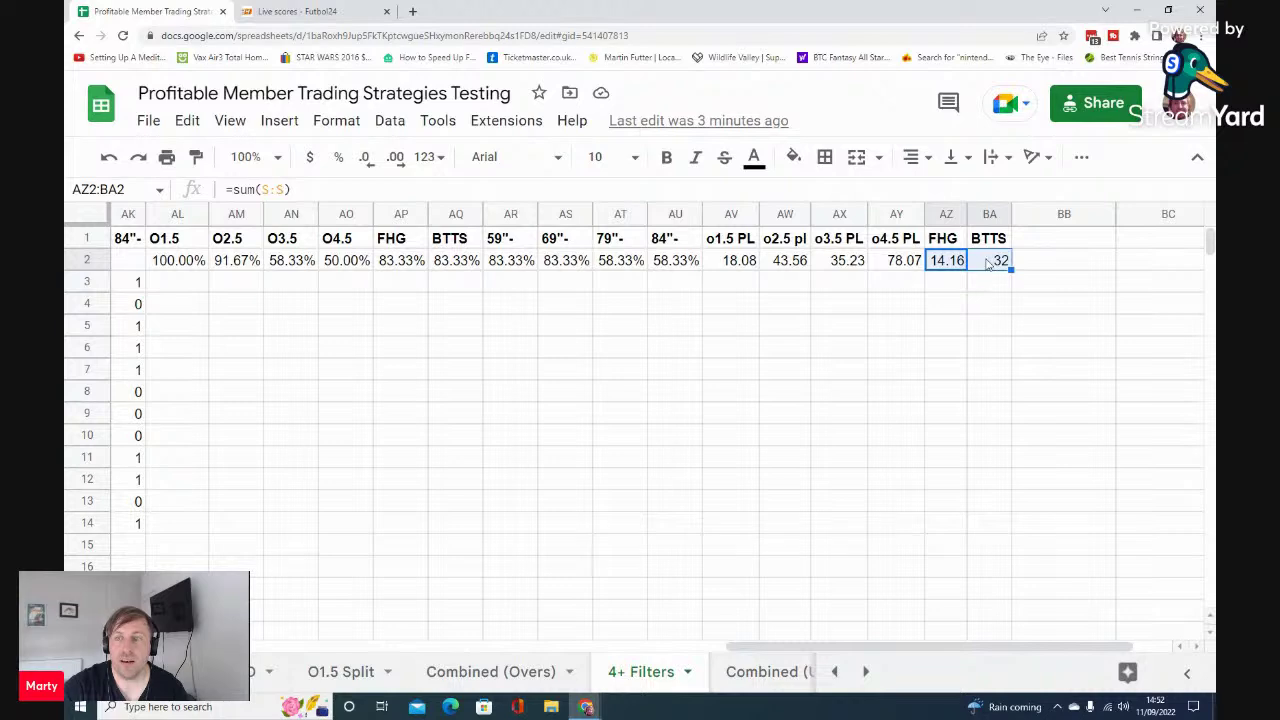
click(988, 261)
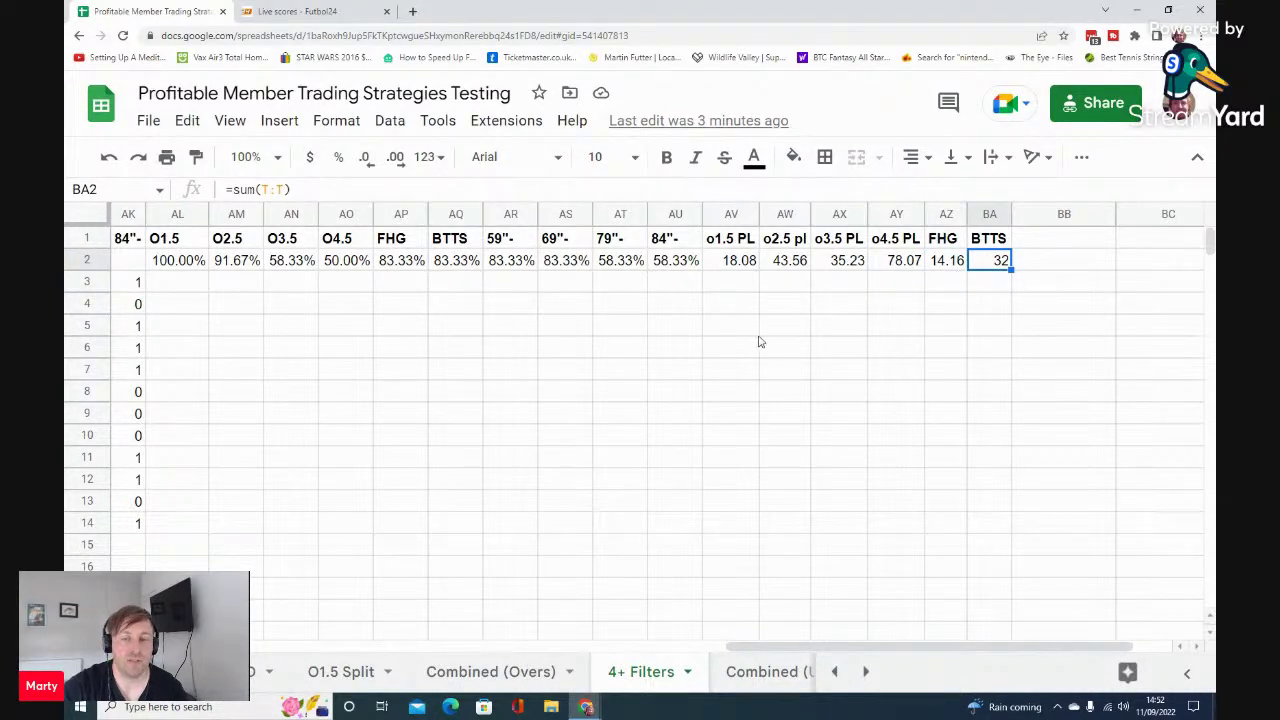
Step: Open the Combined (Overs) sheet and look over the upcoming 11/09/2022 matches in rows 74 to 76
drag(720, 647, 171, 647)
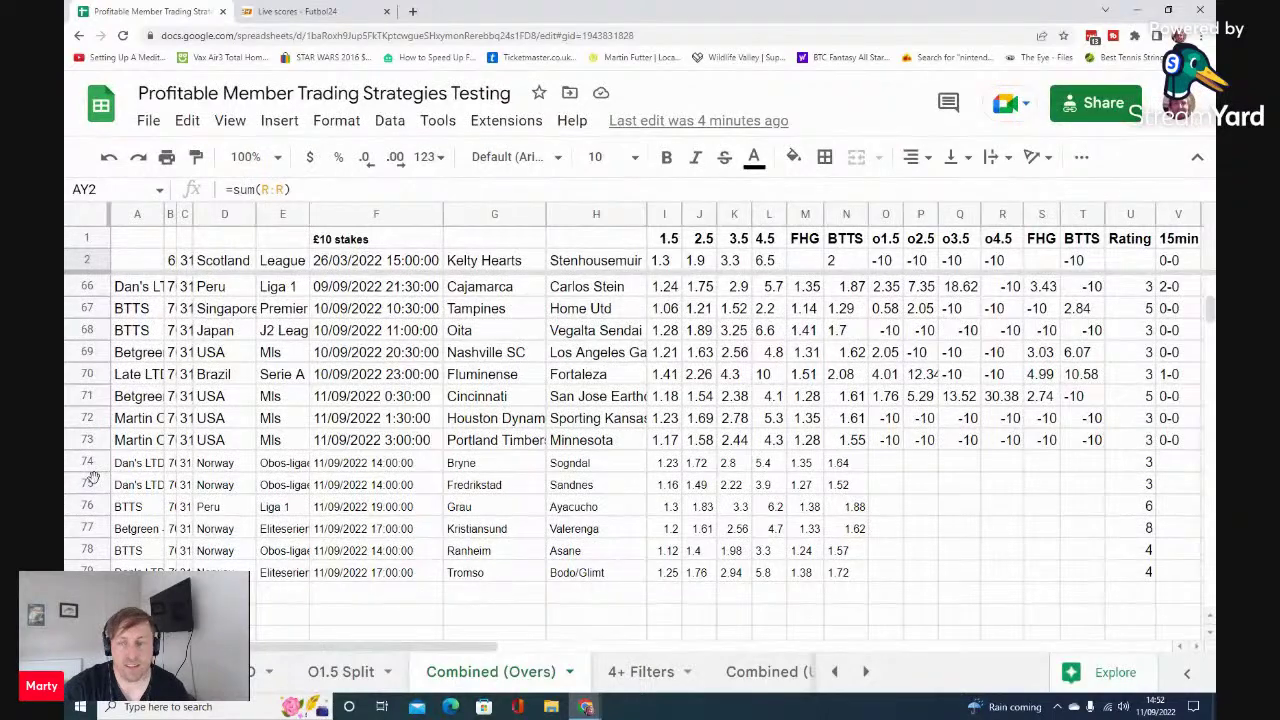
drag(90, 466, 92, 478)
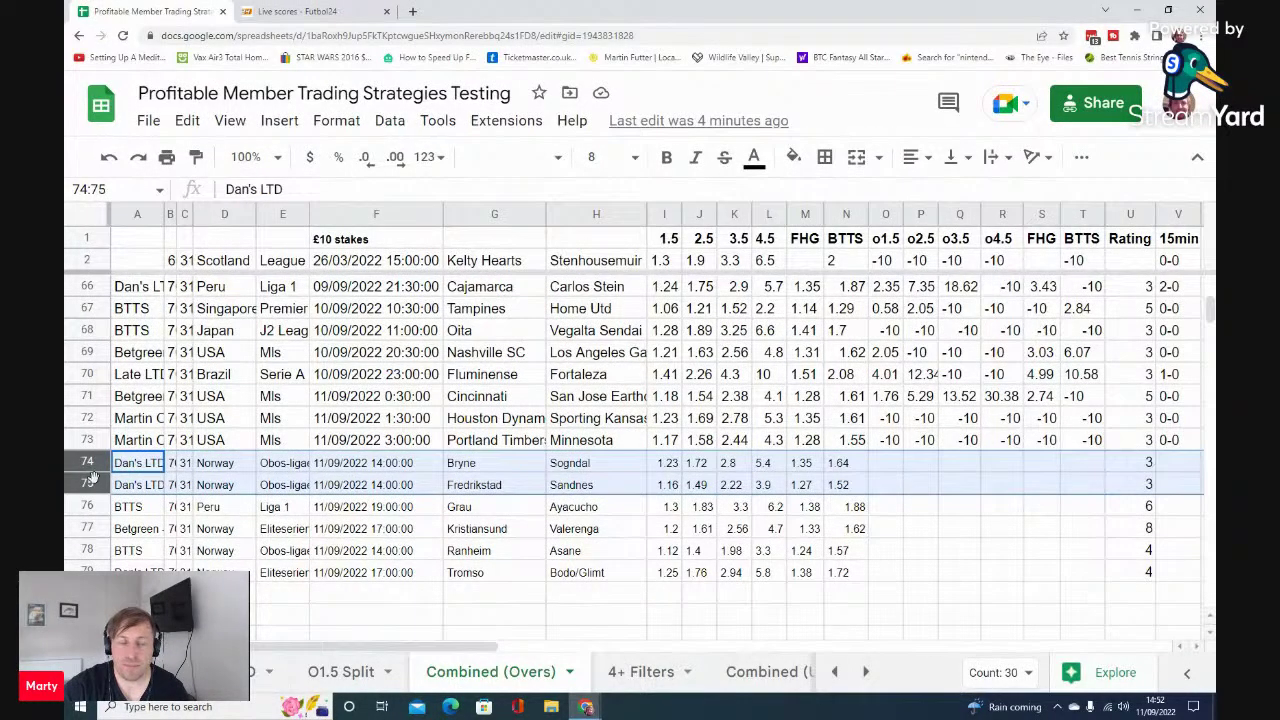
click(590, 507)
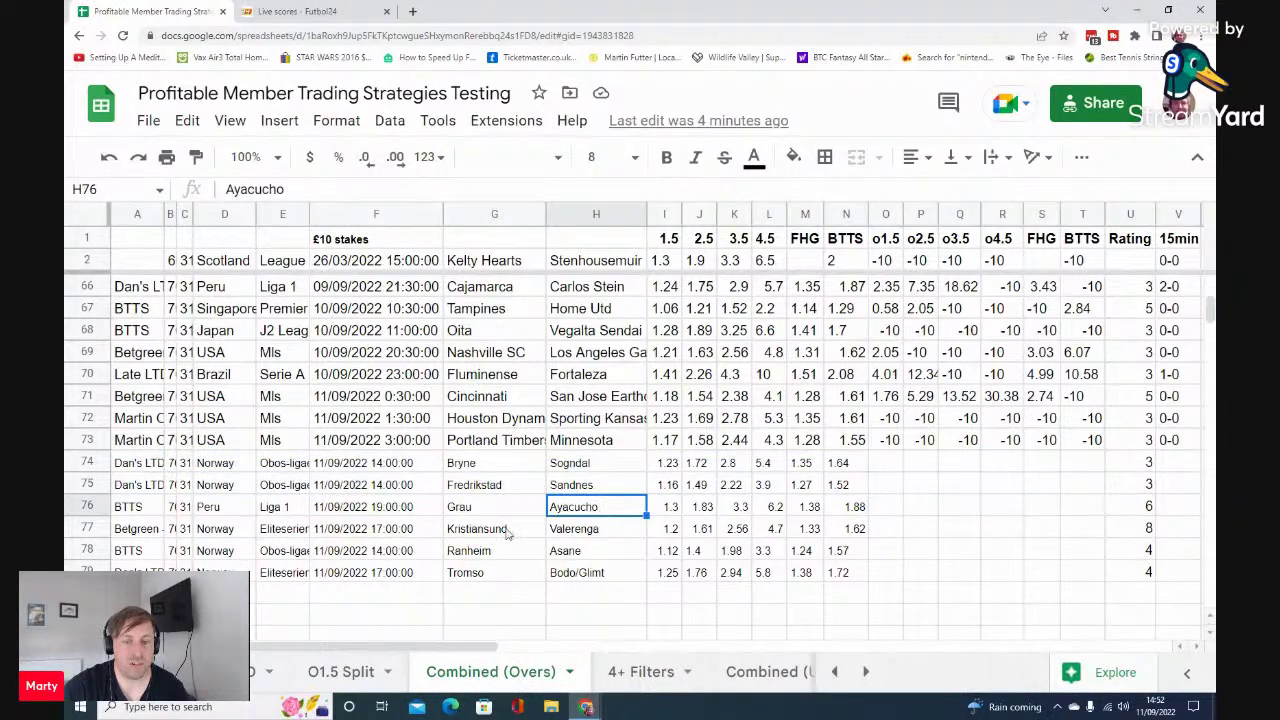
Step: Examine the Ranheim v Asane match in row 78, including its teams and kick-off time
click(97, 555)
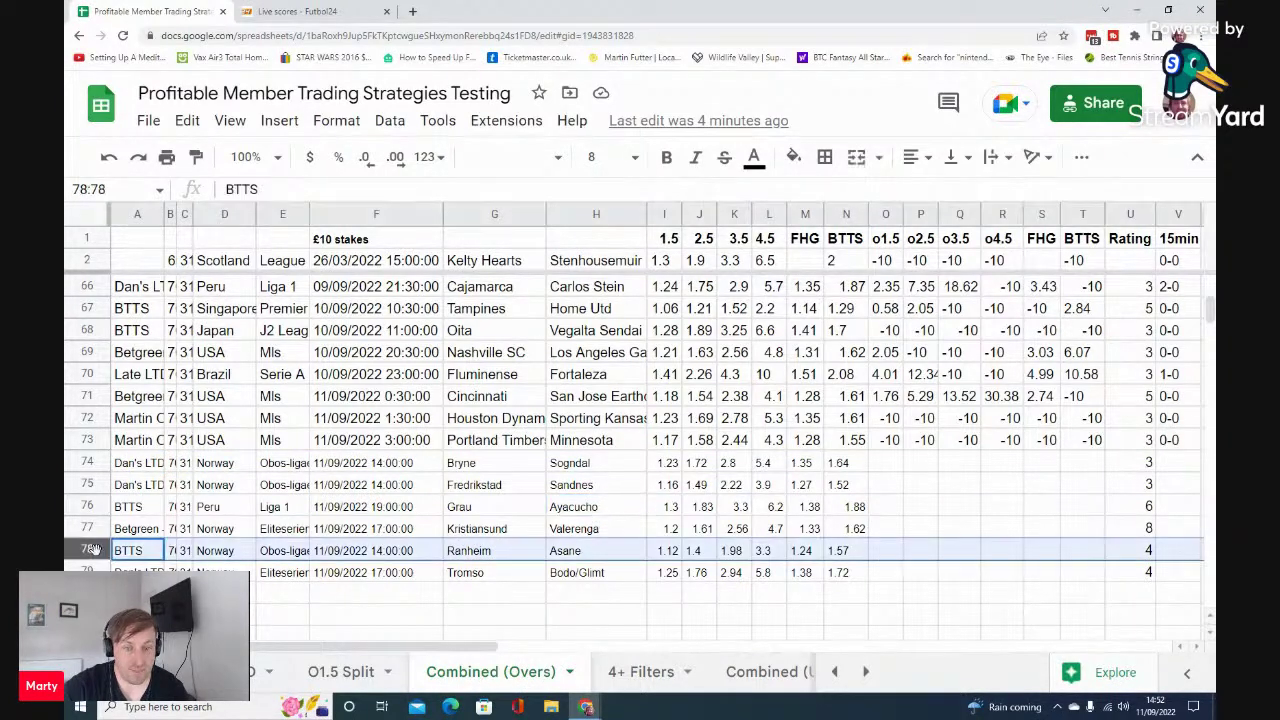
click(515, 557)
click(575, 558)
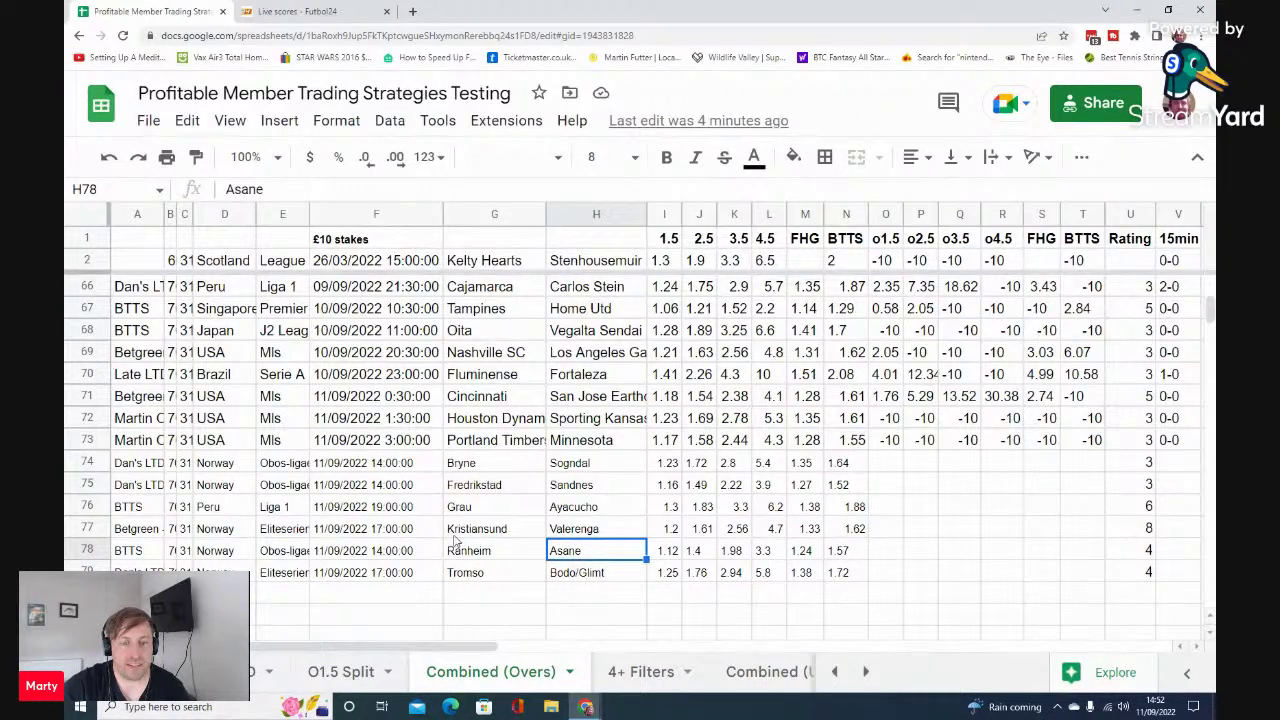
key(Left)
key(Left)
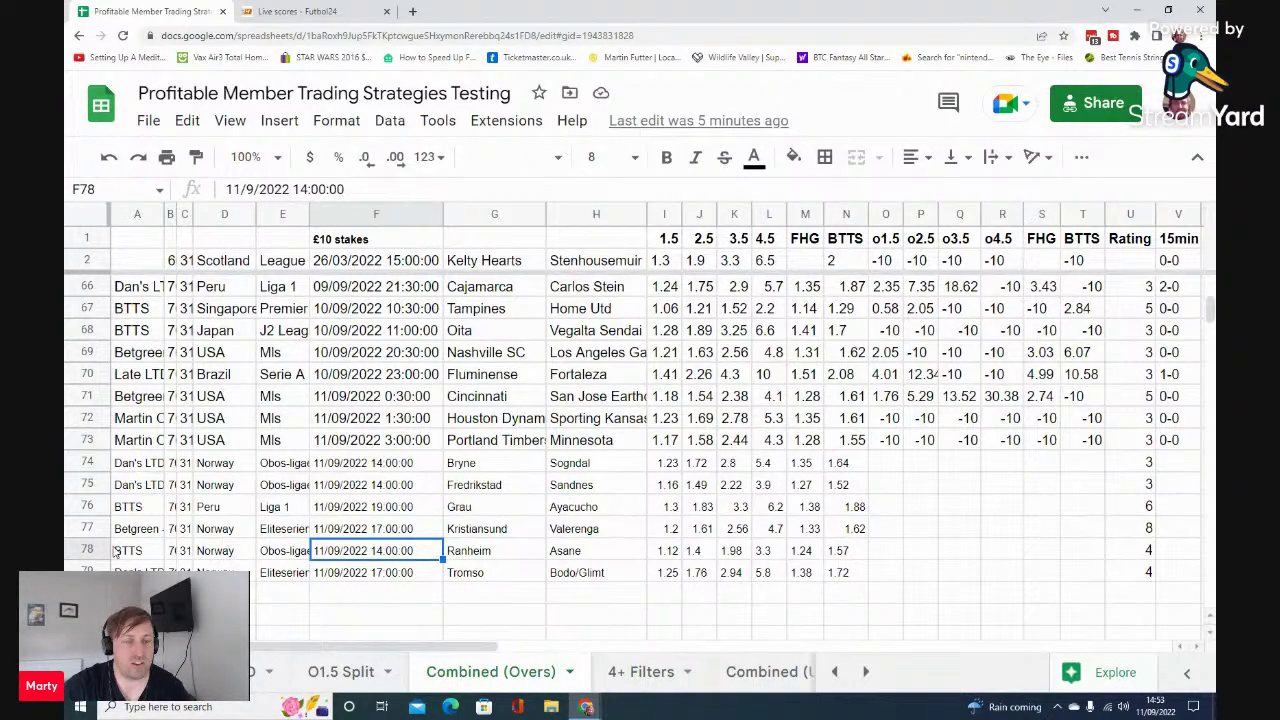
key(shift+space)
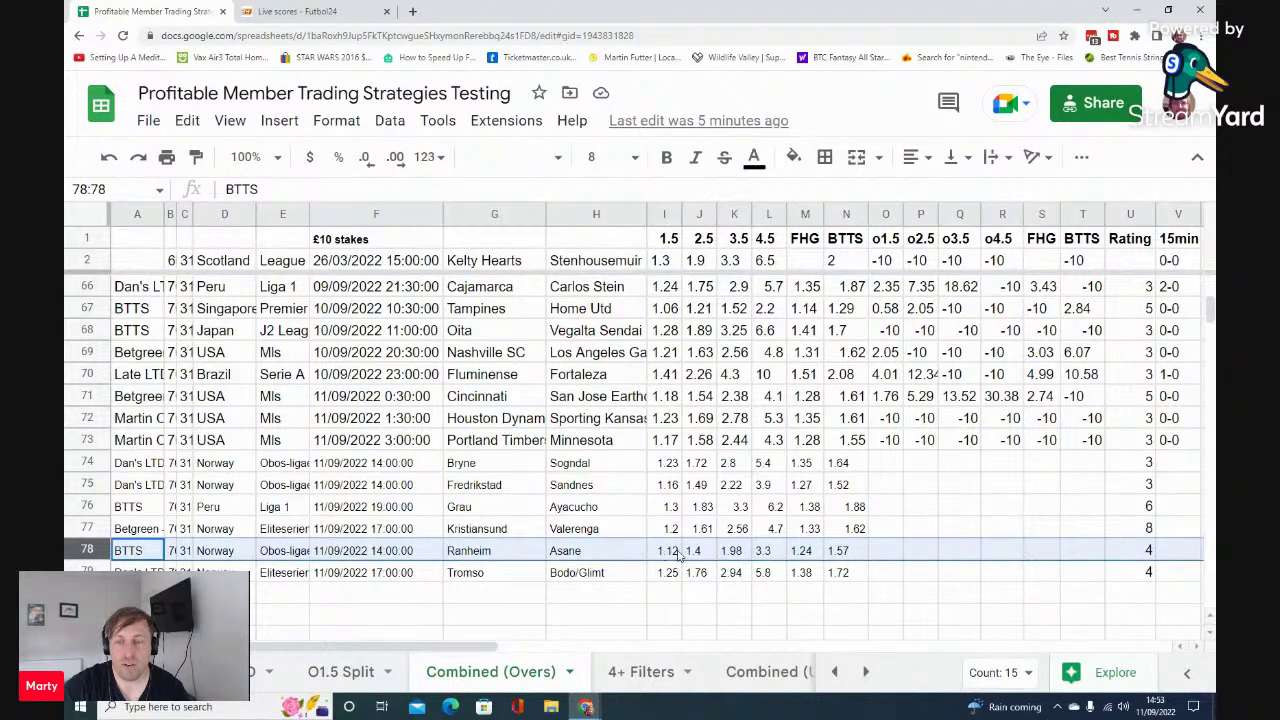
Step: Check the Ranheim v Asane odds for 1.5, 2.5, 3.5, 4.5, FHG and BTTS in I78 through N78
click(676, 554)
click(701, 557)
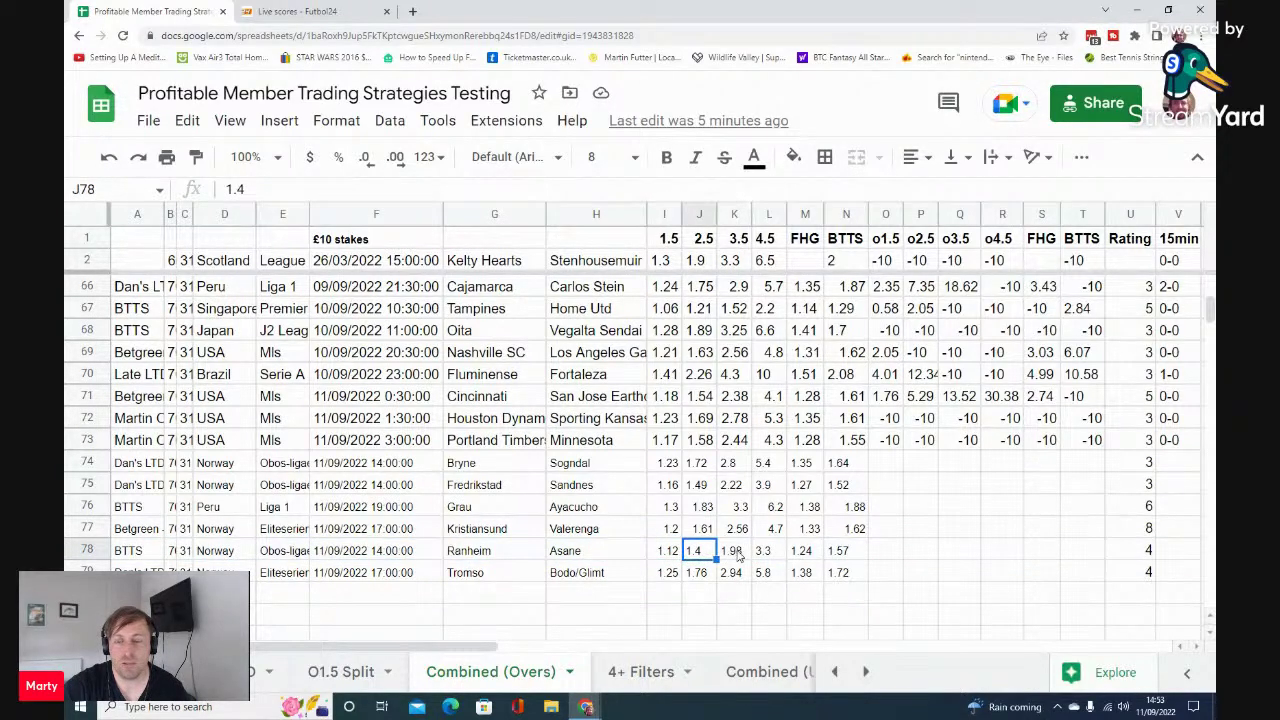
click(739, 556)
click(765, 553)
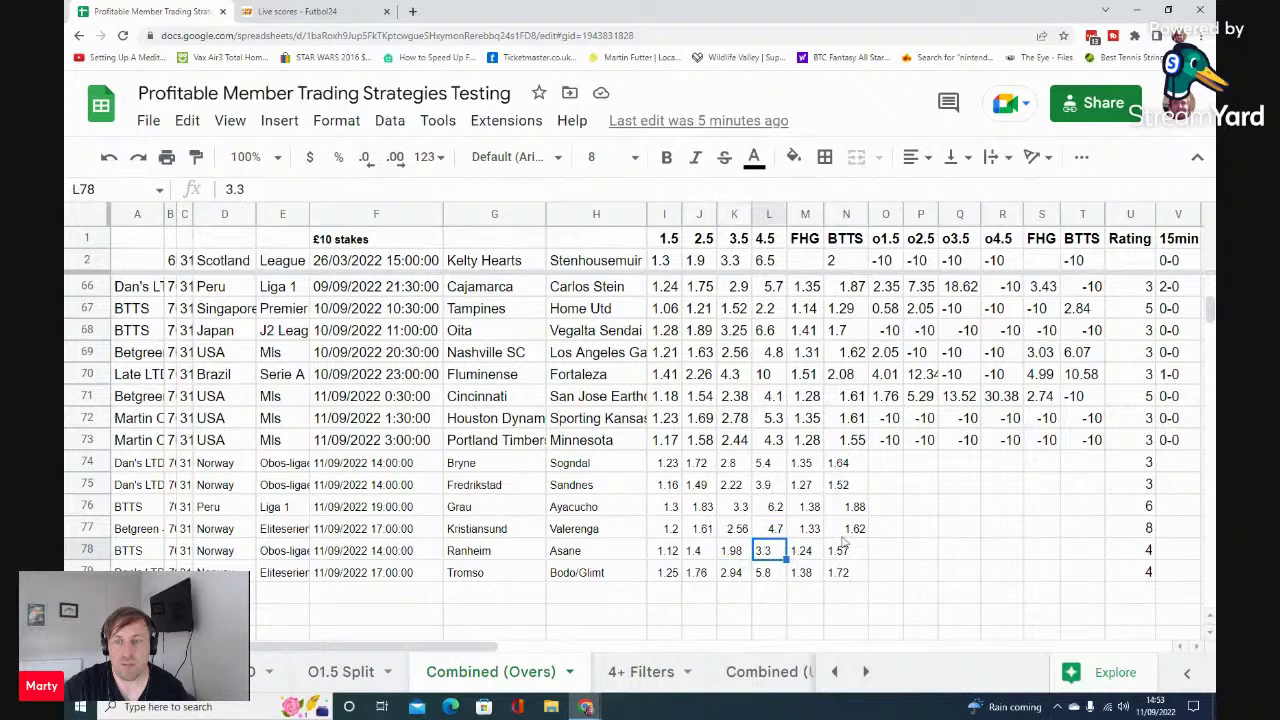
click(816, 554)
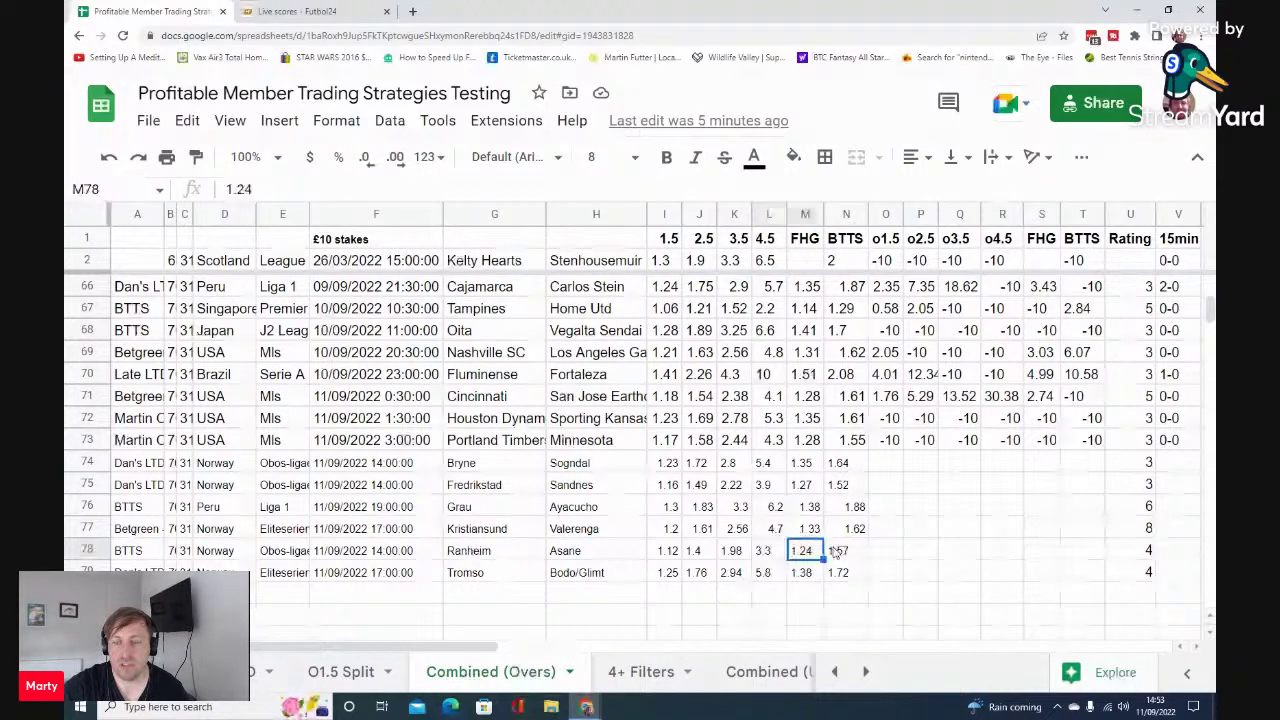
click(836, 552)
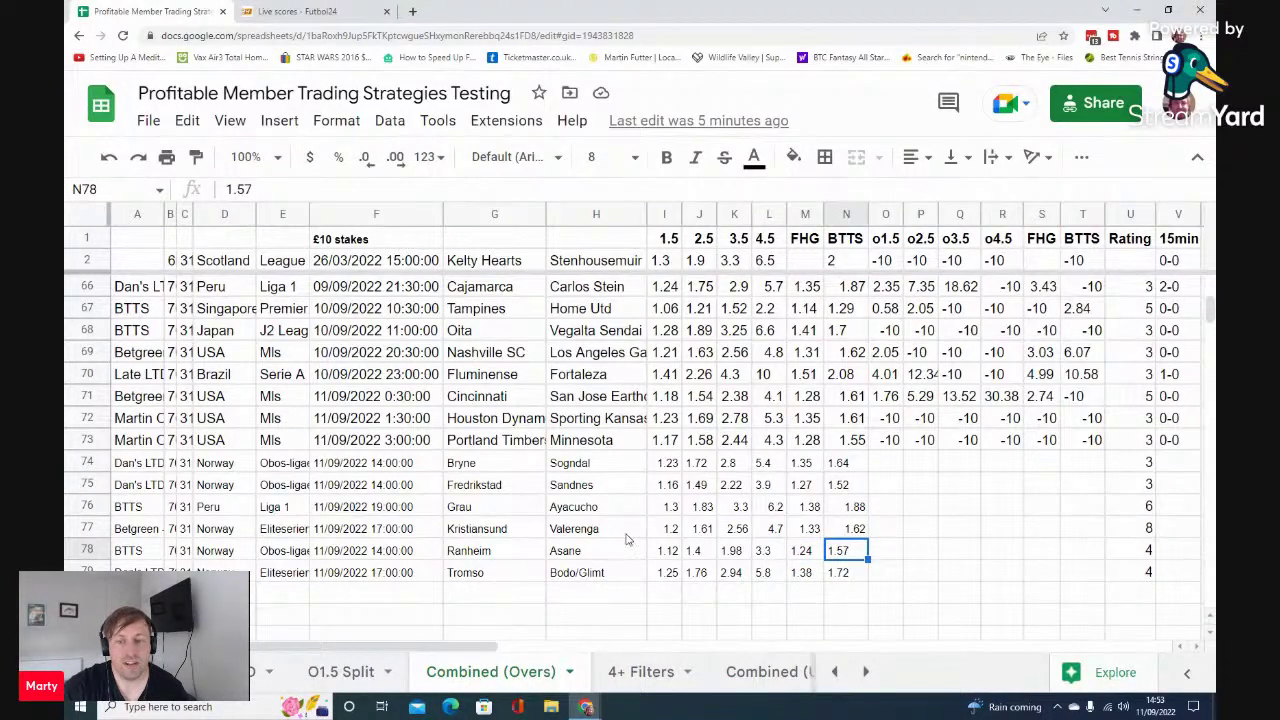
click(88, 550)
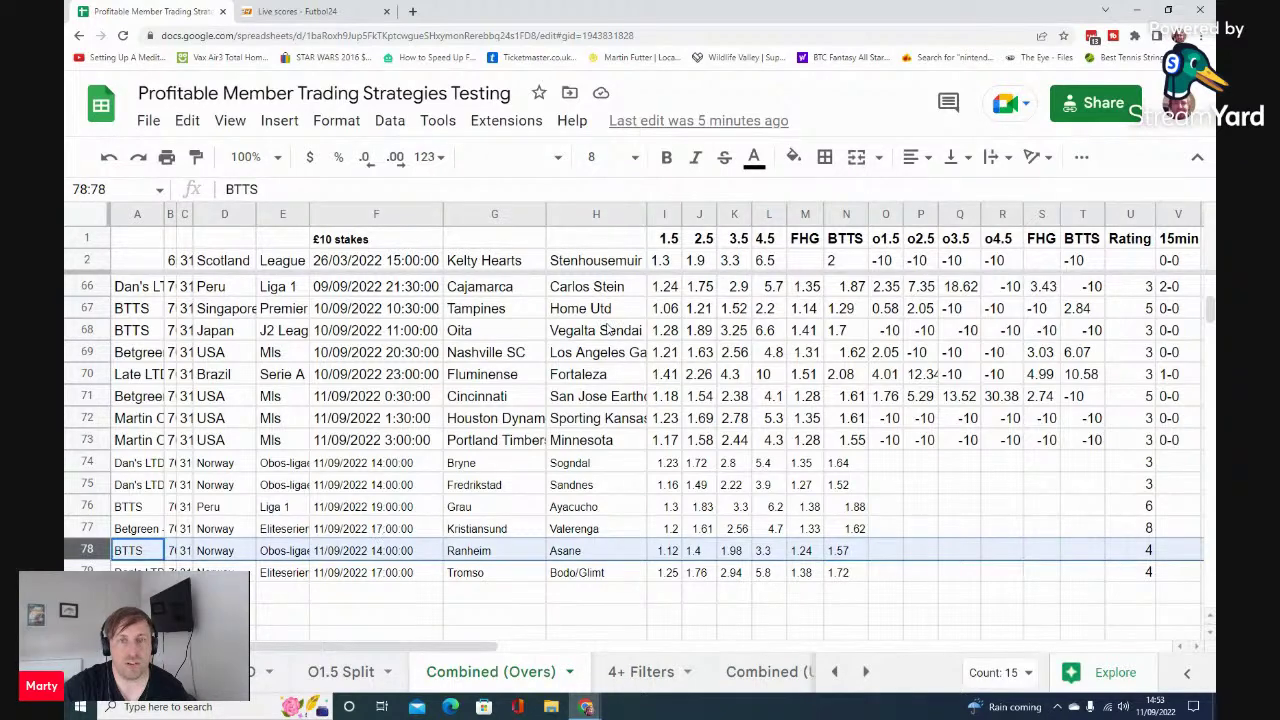
Step: Check the live score of Ranheim v Asane on the Futbol24 page, then return to the strategies spreadsheet
click(295, 11)
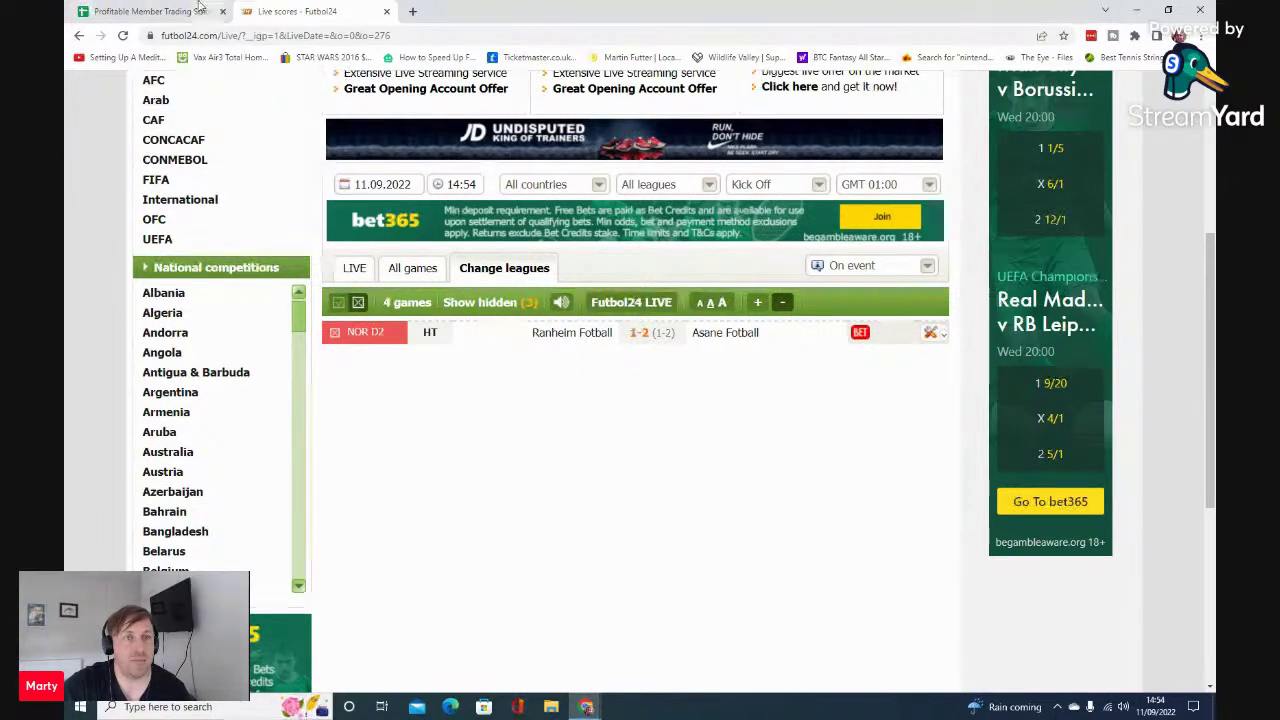
mouse_move(199, 7)
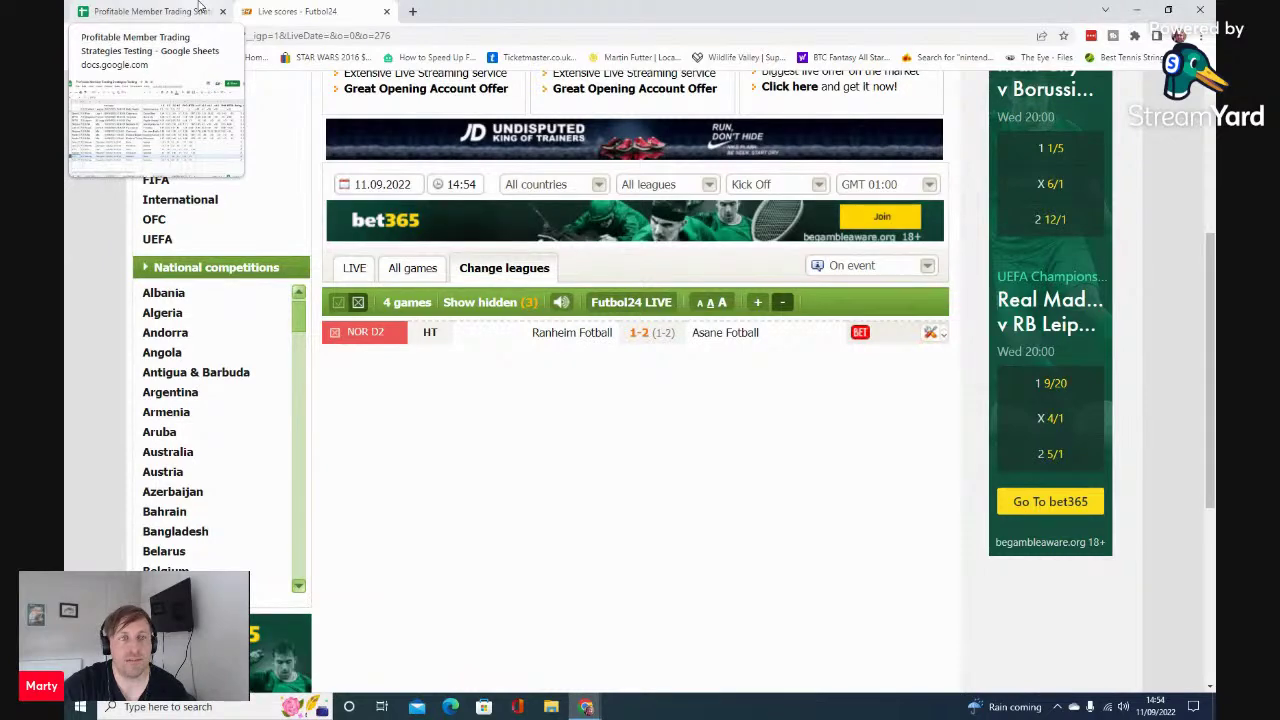
click(199, 7)
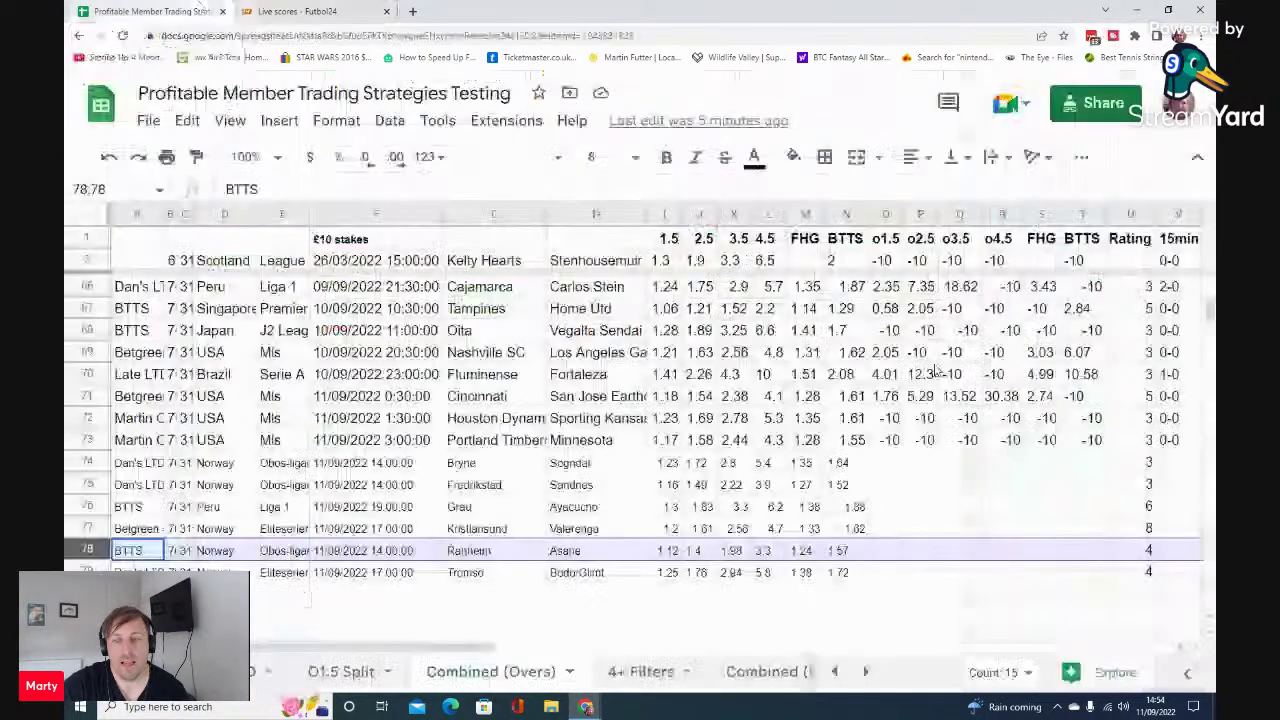
Step: Compare the live score with row 78's 1.5, 2.5, FHG and BTTS odds, plus its 3.5 and 4.5 odds
click(849, 552)
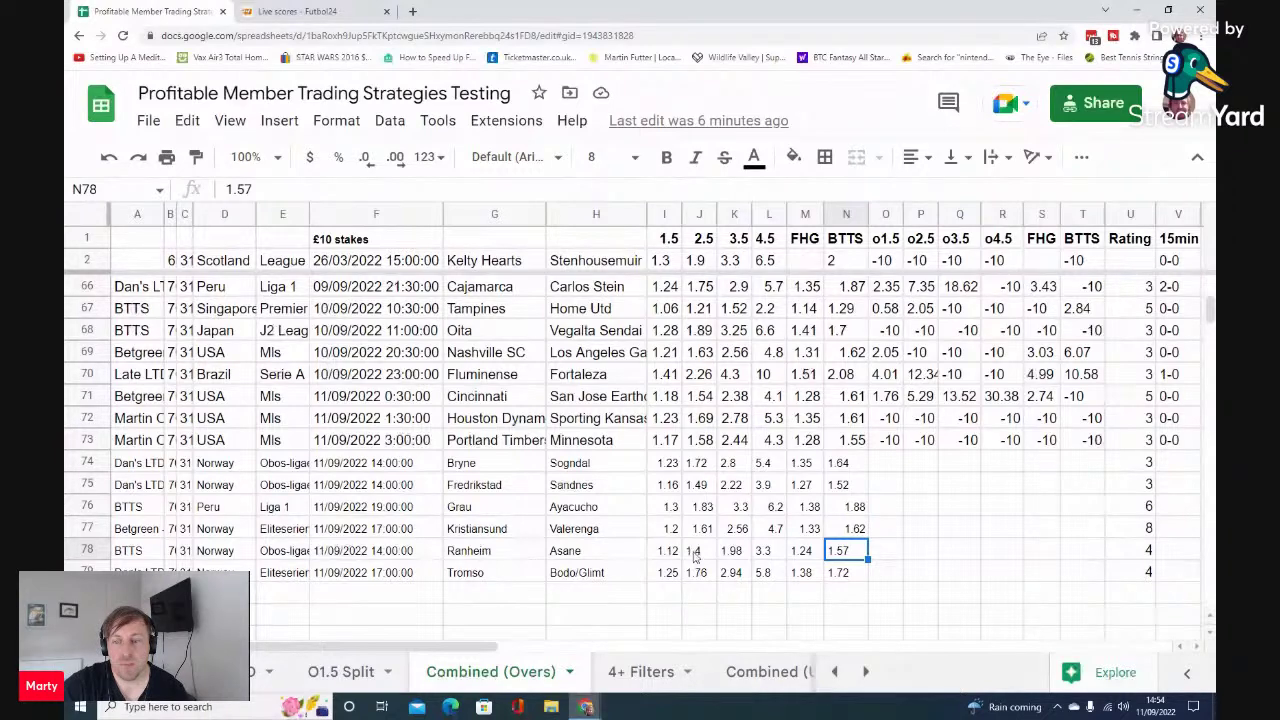
drag(803, 551, 851, 553)
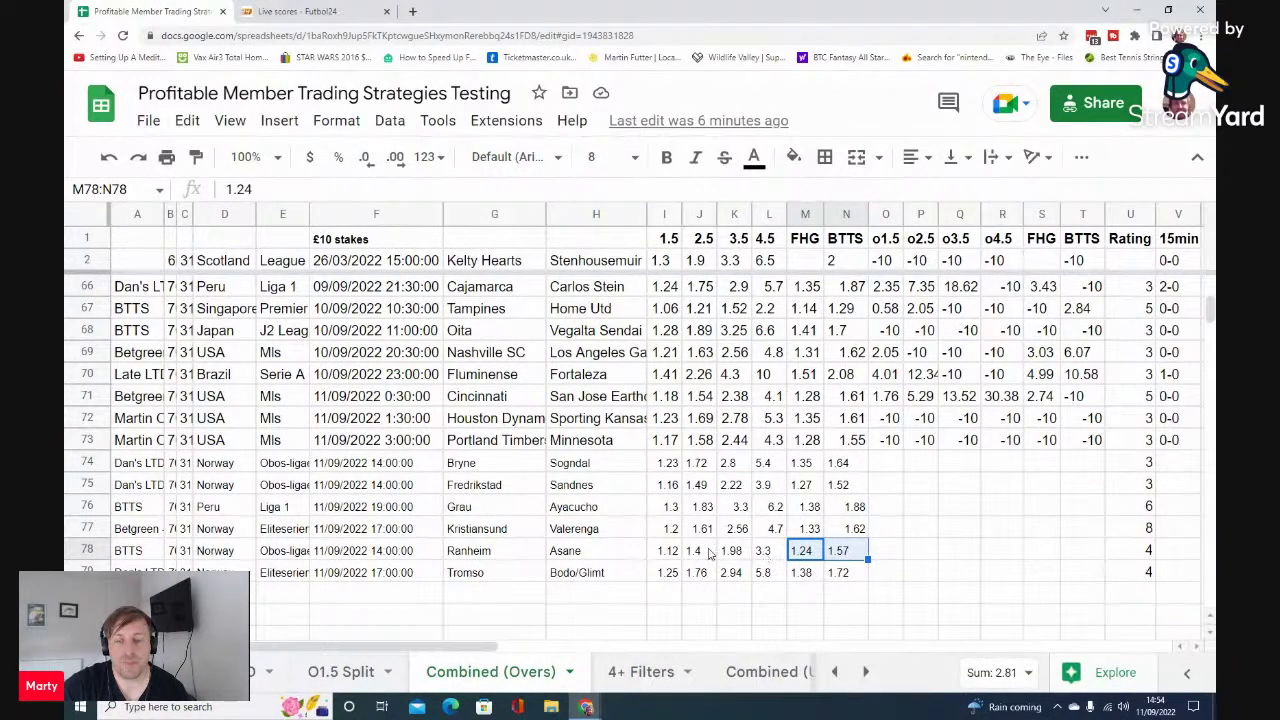
drag(704, 555, 673, 558)
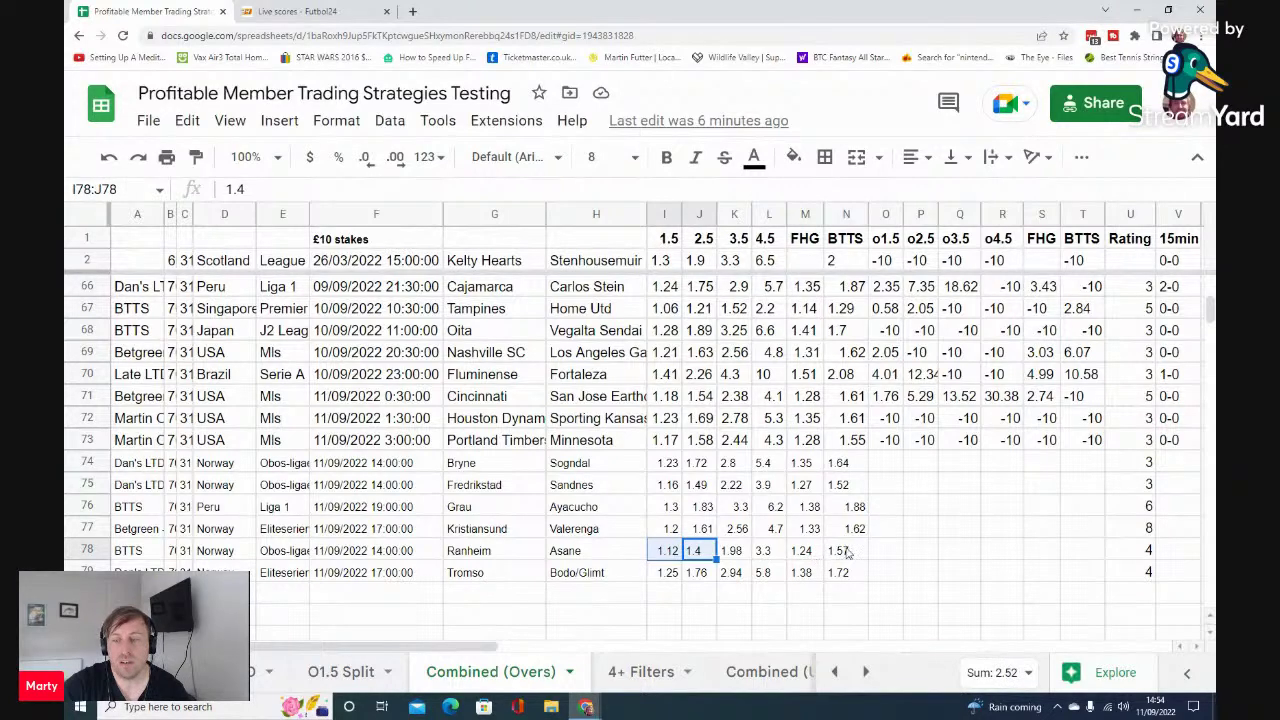
drag(808, 555, 850, 553)
click(899, 557)
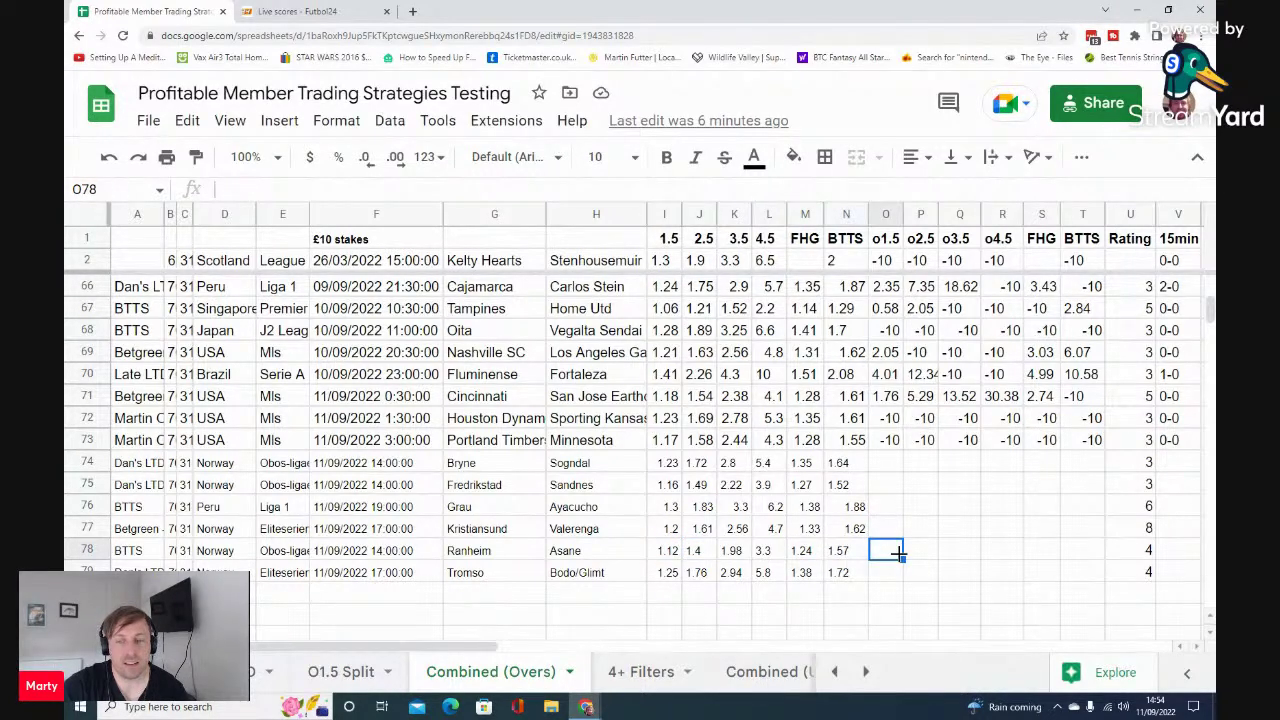
click(745, 558)
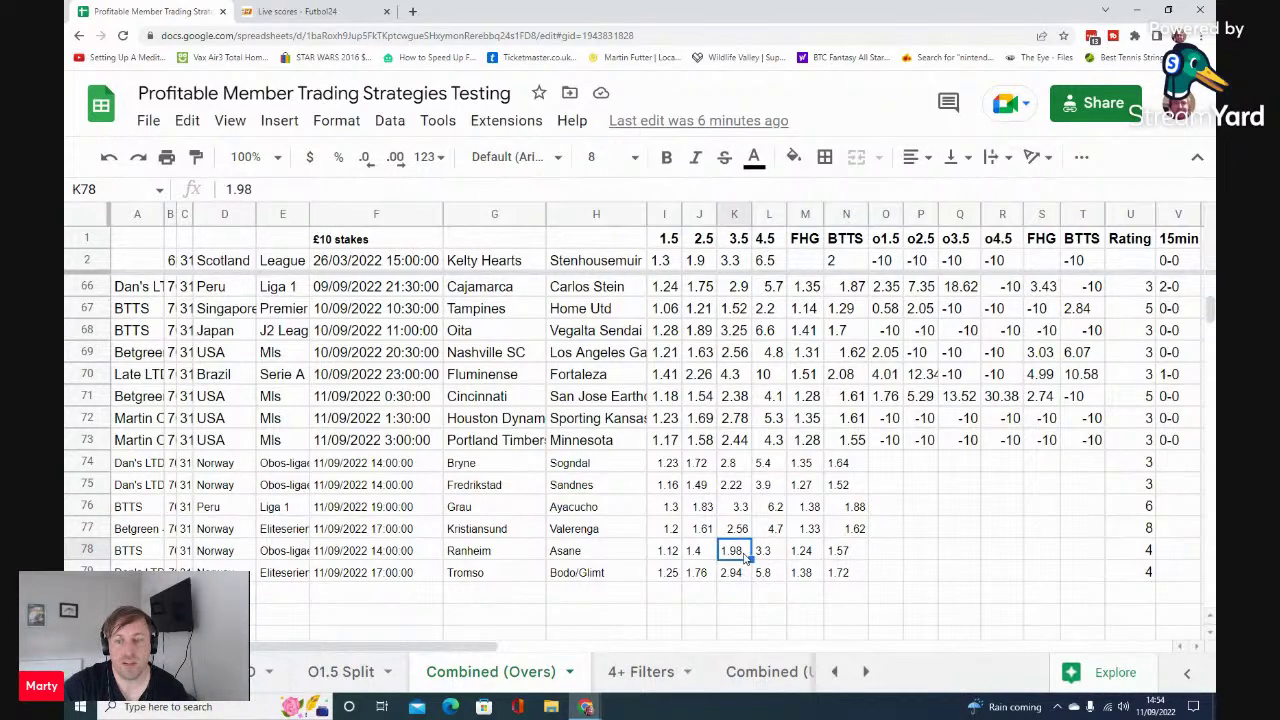
click(762, 558)
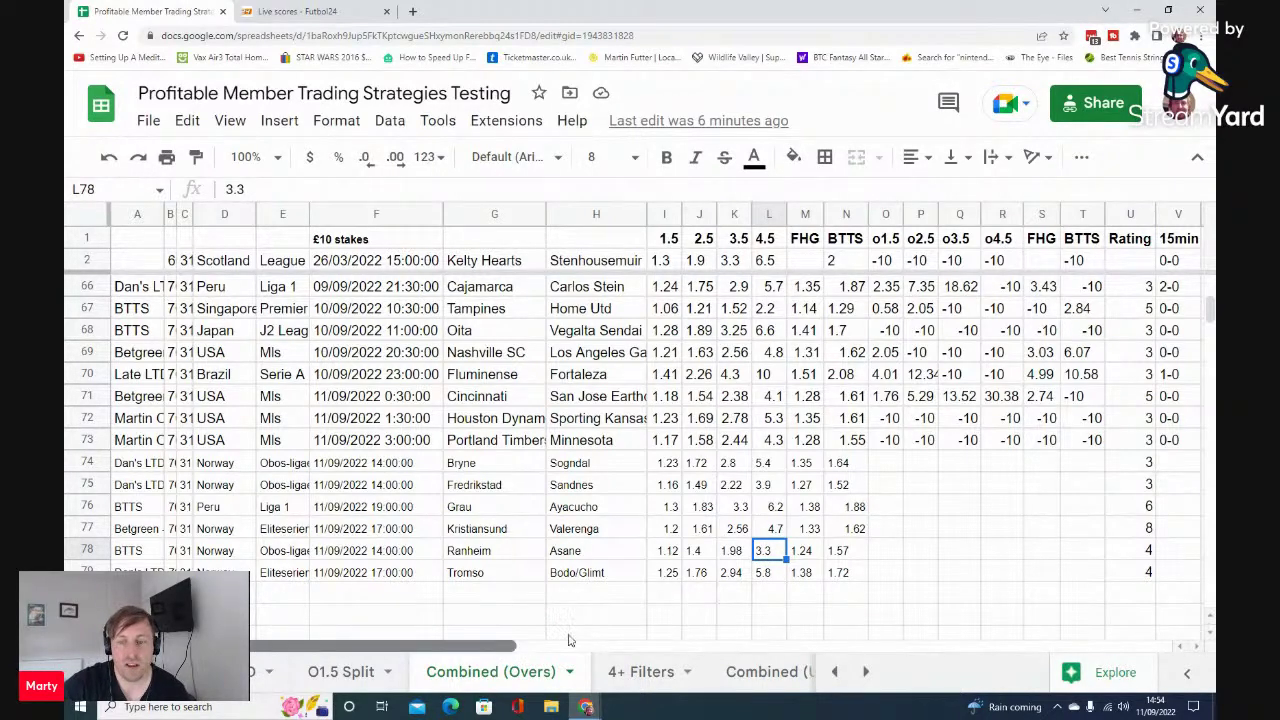
Step: Review the upcoming matches rated 4 or higher in rows 76 to 79 of Combined (Overs)
scroll(568, 640, right, 3)
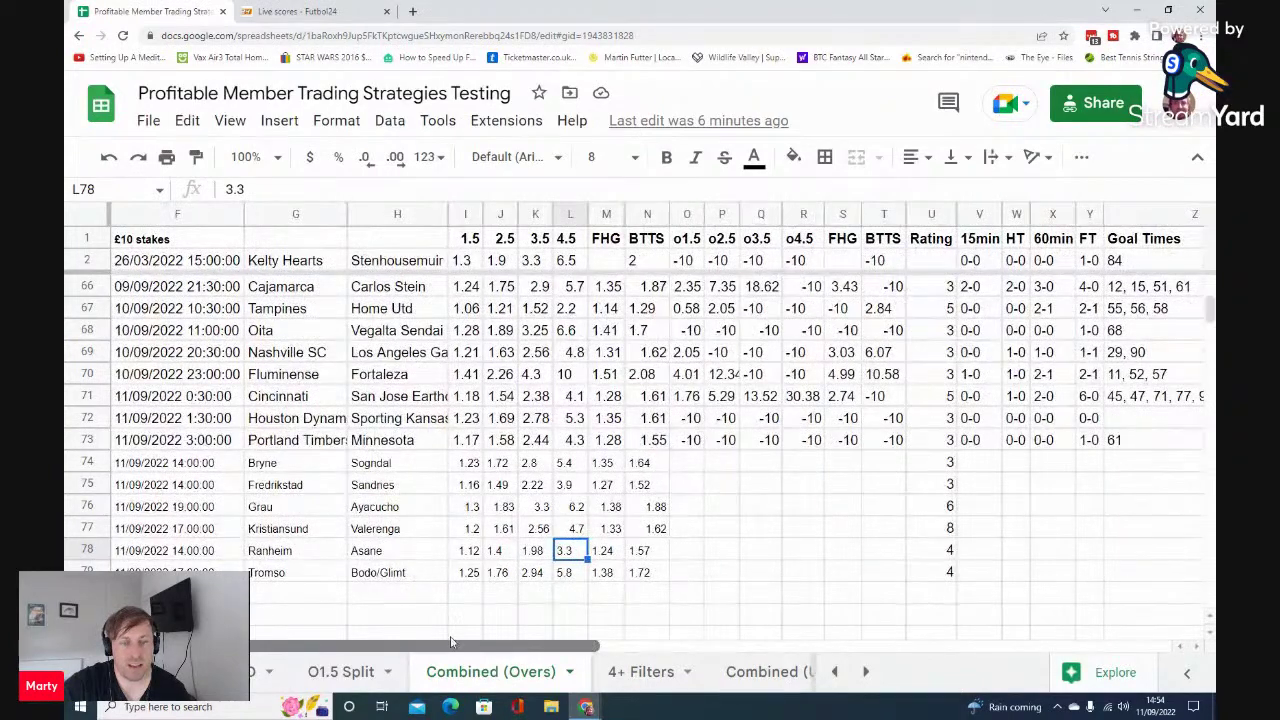
scroll(454, 643, left, 3)
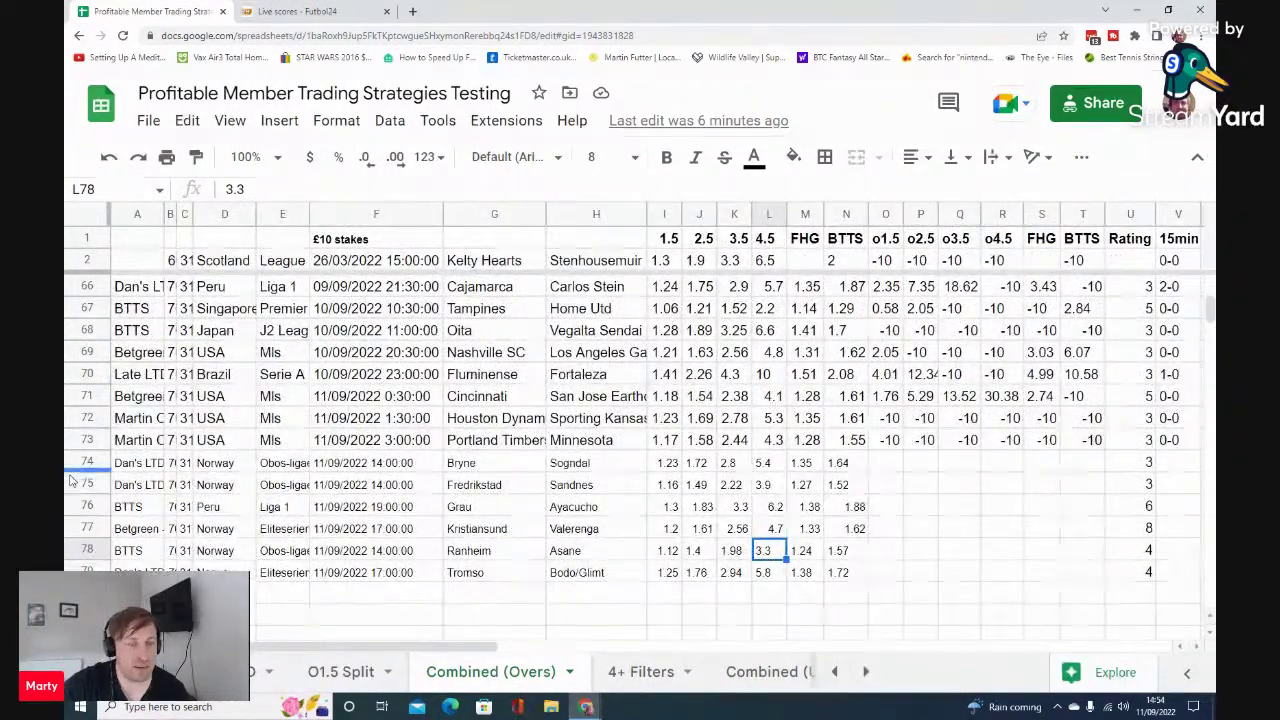
click(104, 506)
key(shift+Down)
key(shift+Down)
key(shift+Down)
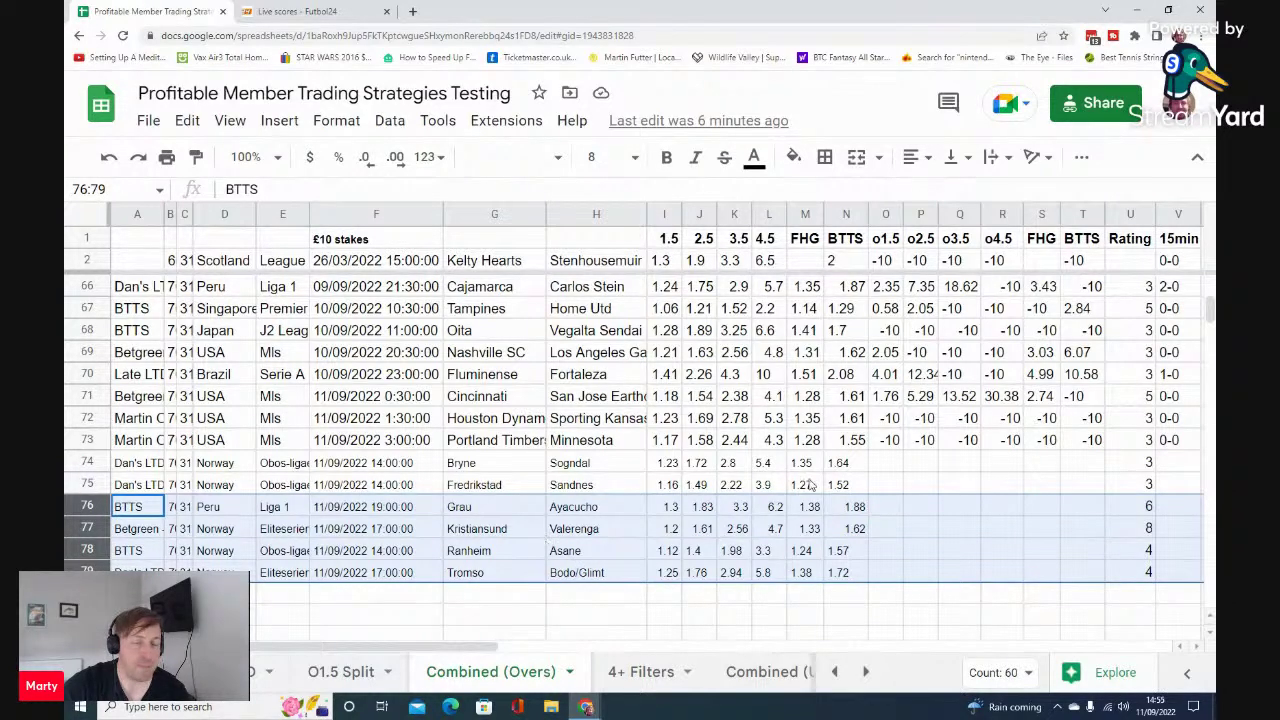
click(1018, 512)
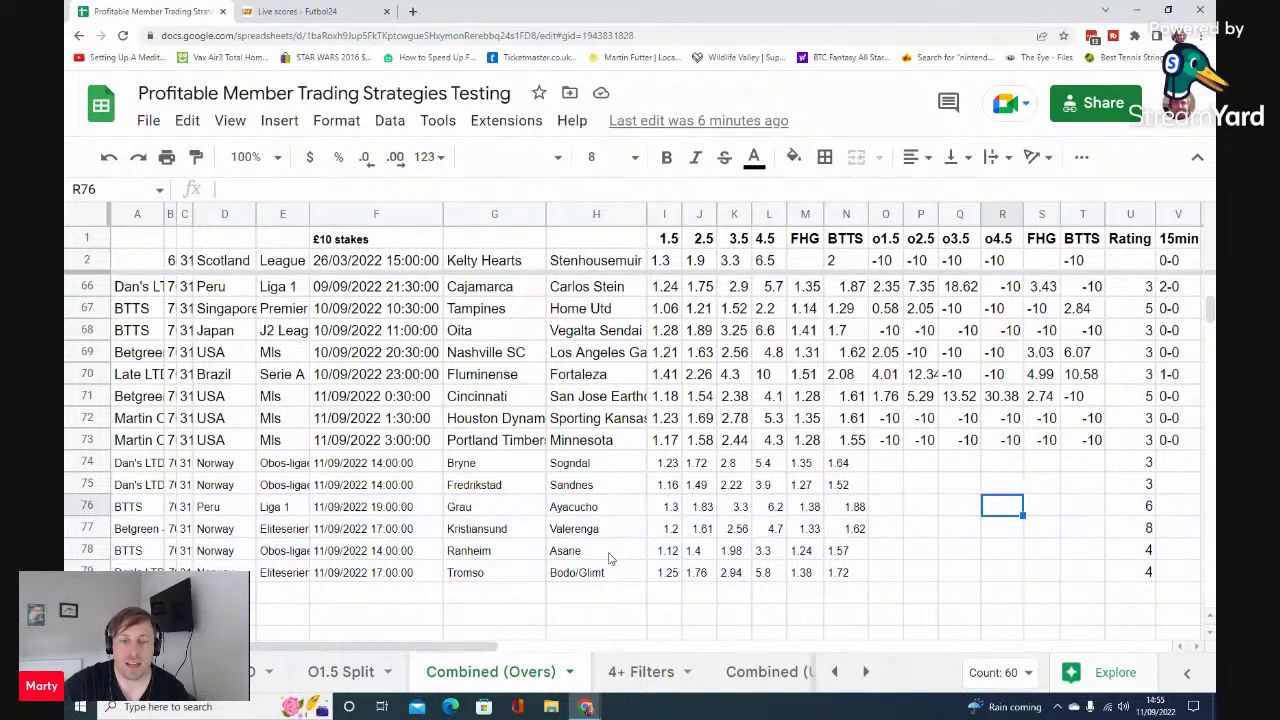
Step: Review the strike-rate percentages on the 4+ Filters sheet for O1.5, O2.5, FHG, BTTS, 79" and 84" in row 2
click(677, 682)
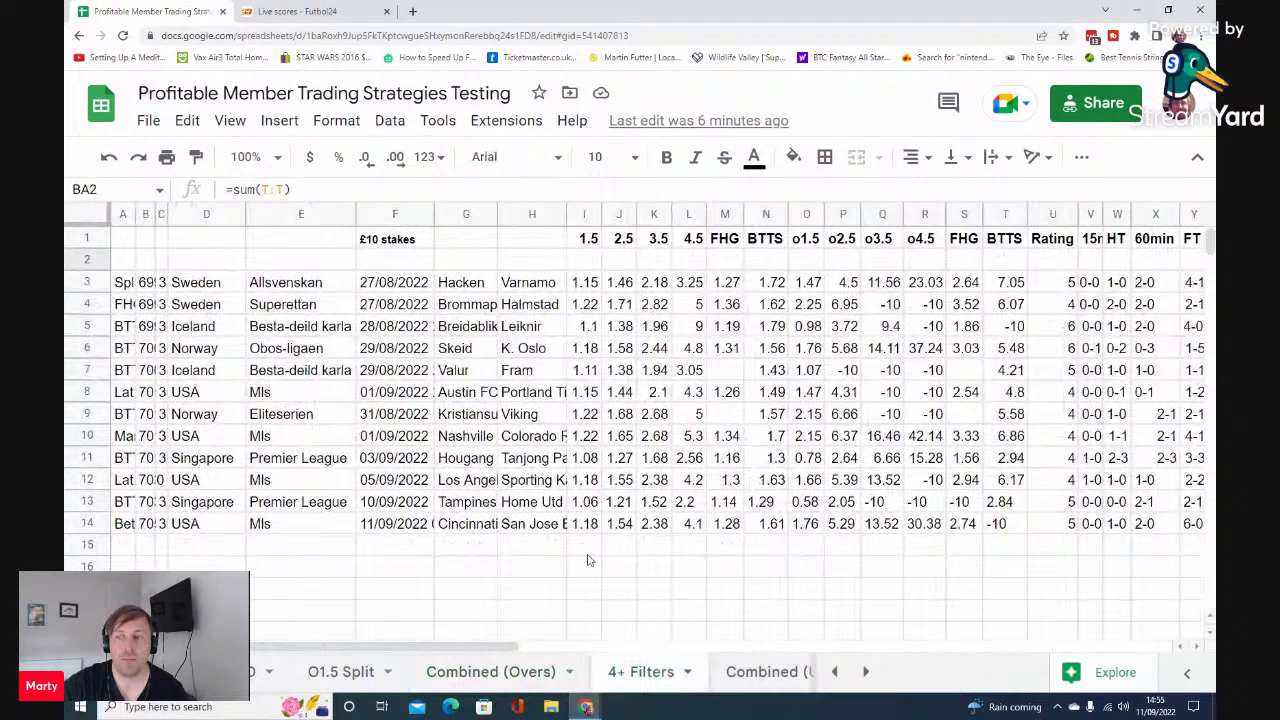
drag(466, 647, 656, 645)
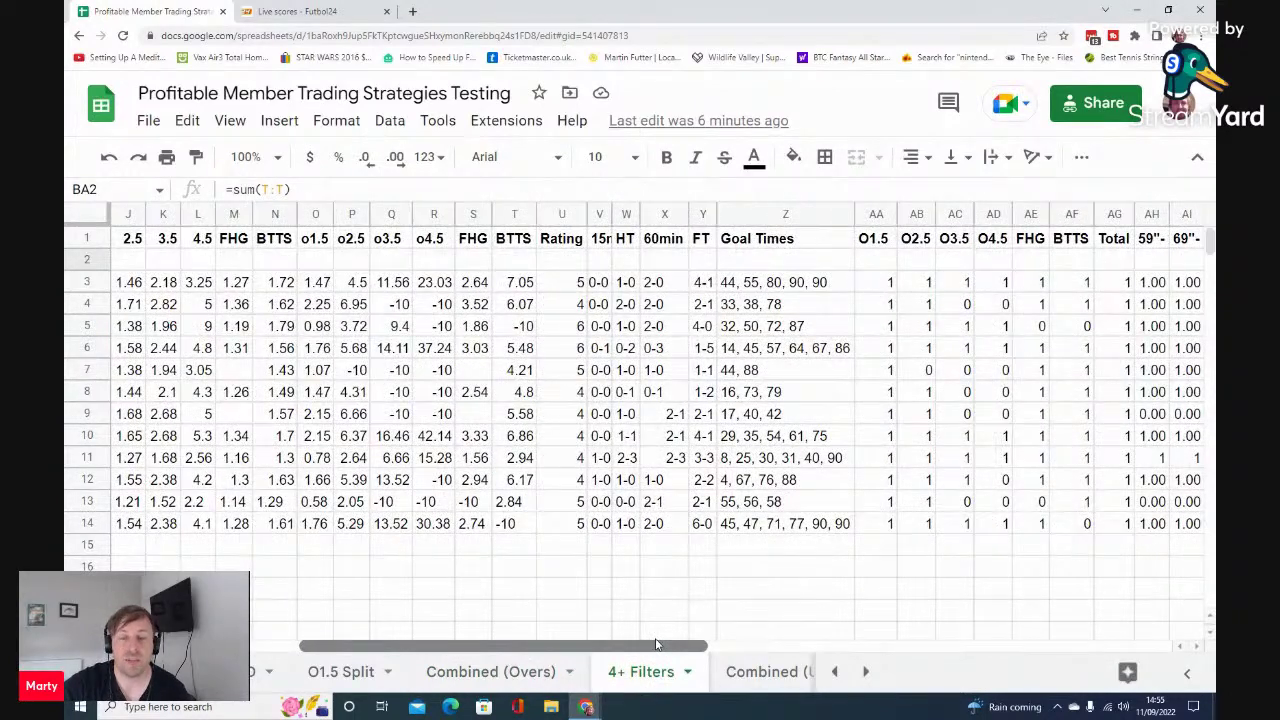
drag(656, 643, 957, 614)
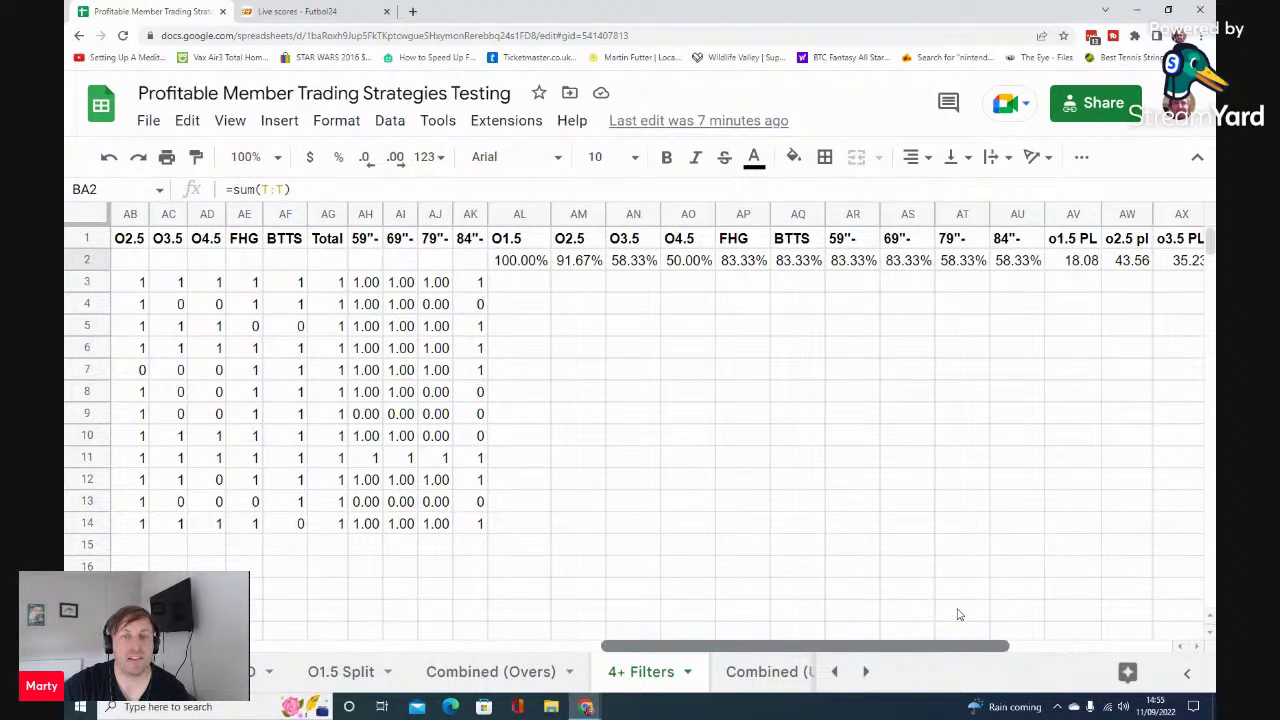
click(533, 295)
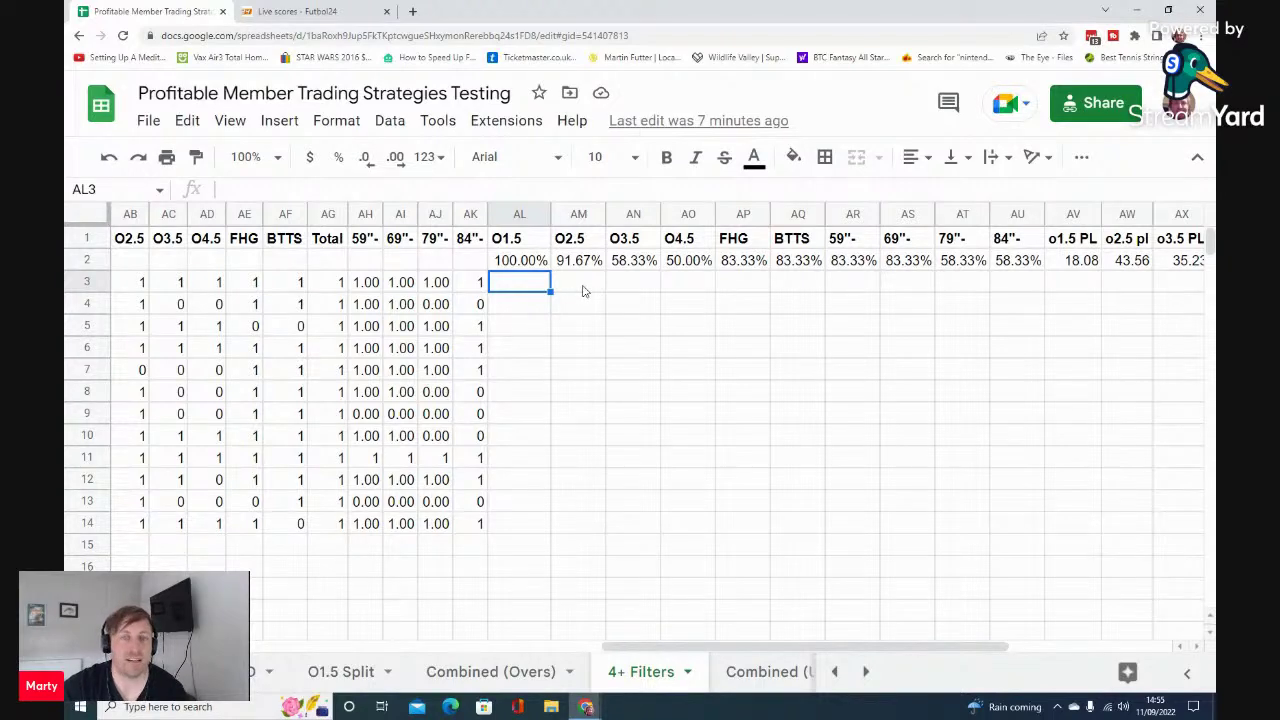
click(580, 290)
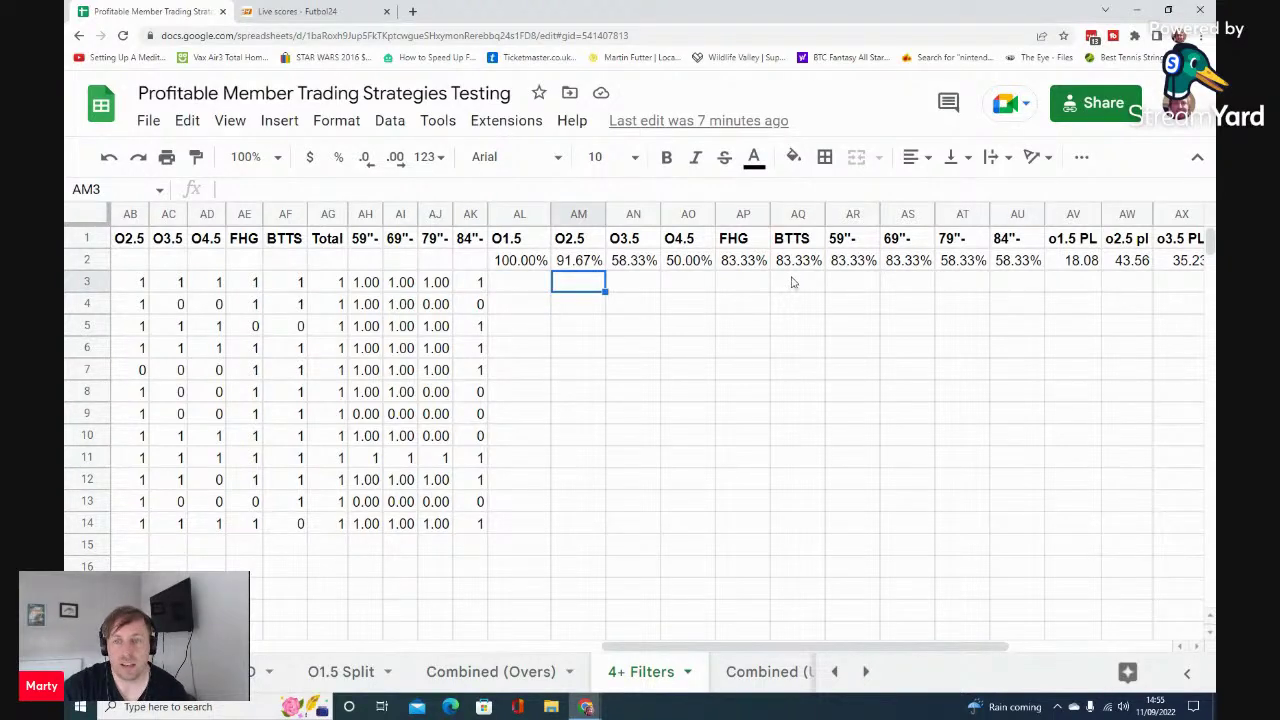
click(760, 284)
click(793, 282)
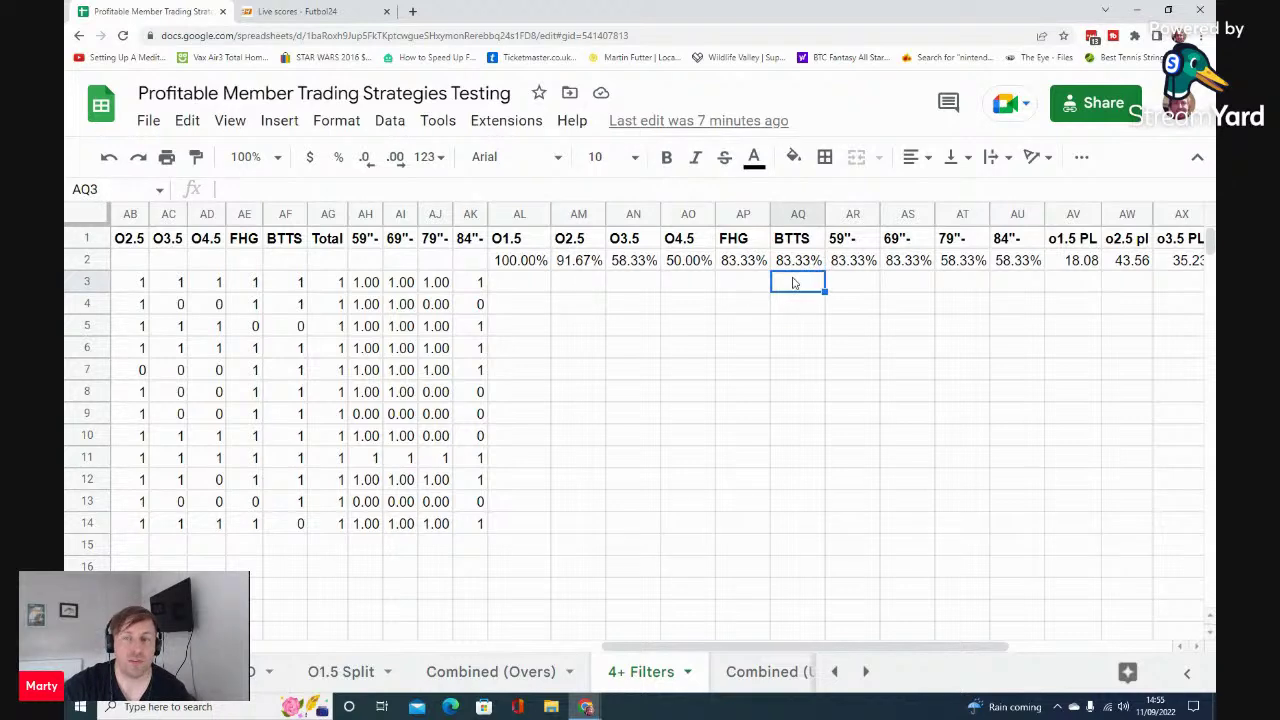
click(997, 283)
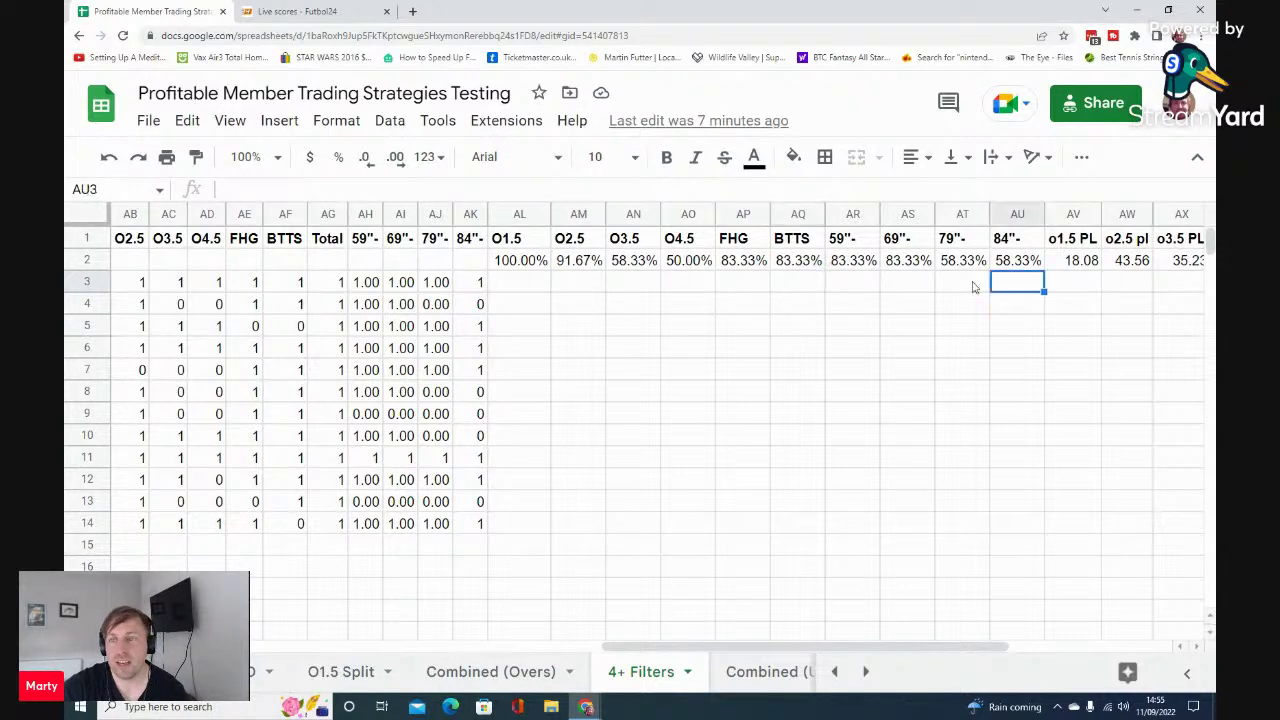
click(972, 287)
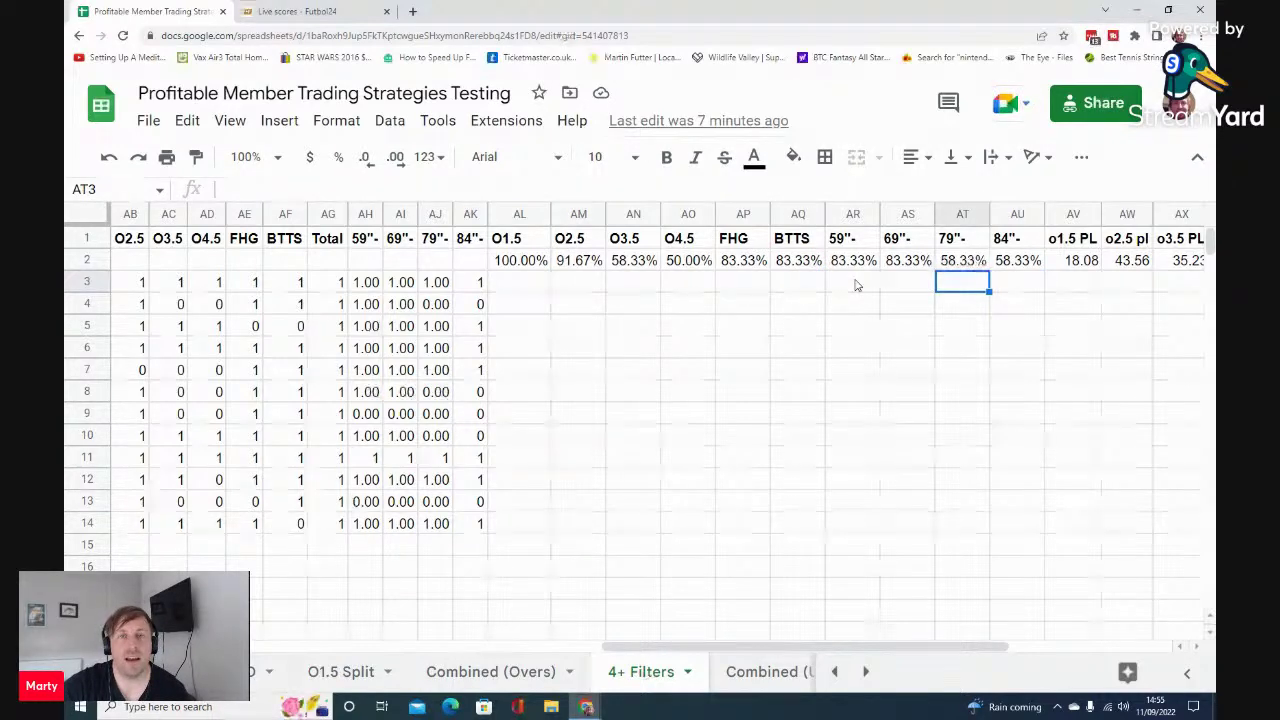
Step: Return to the Combined (Overs) sheet and check the upcoming matches' ratings, starting with the Bryne v Sogndal rating in U74
drag(740, 648, 195, 634)
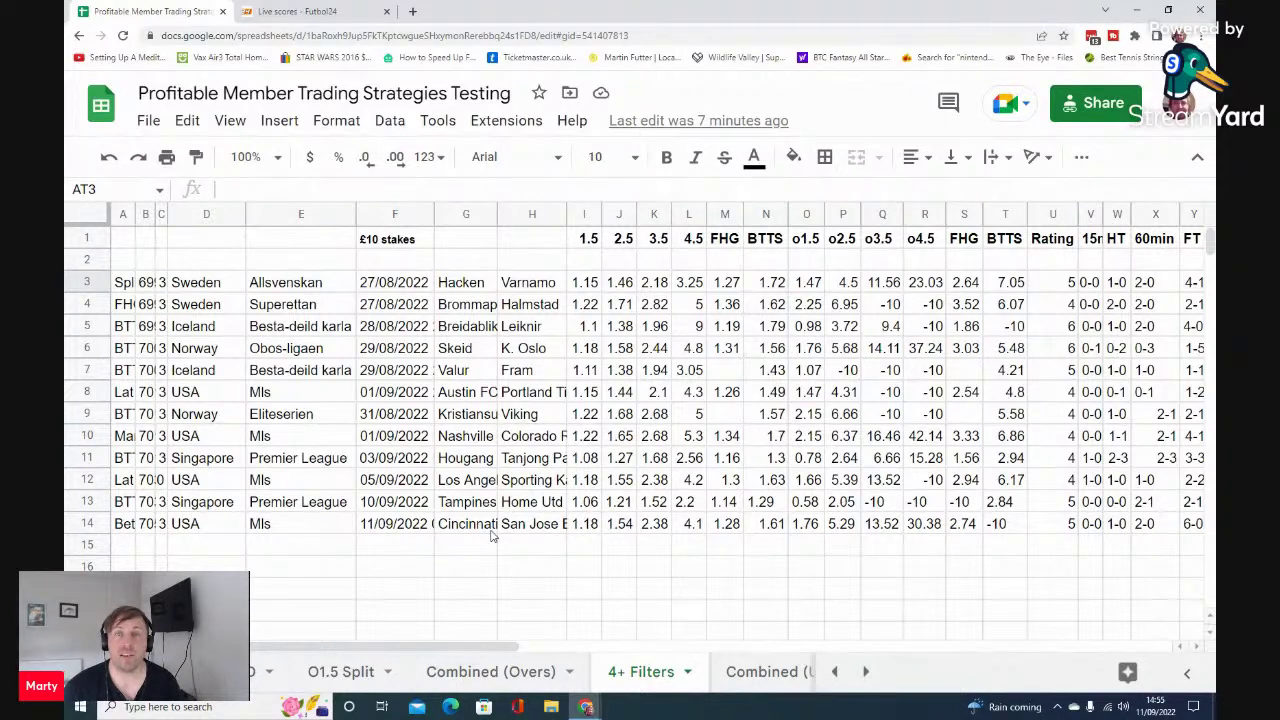
click(508, 668)
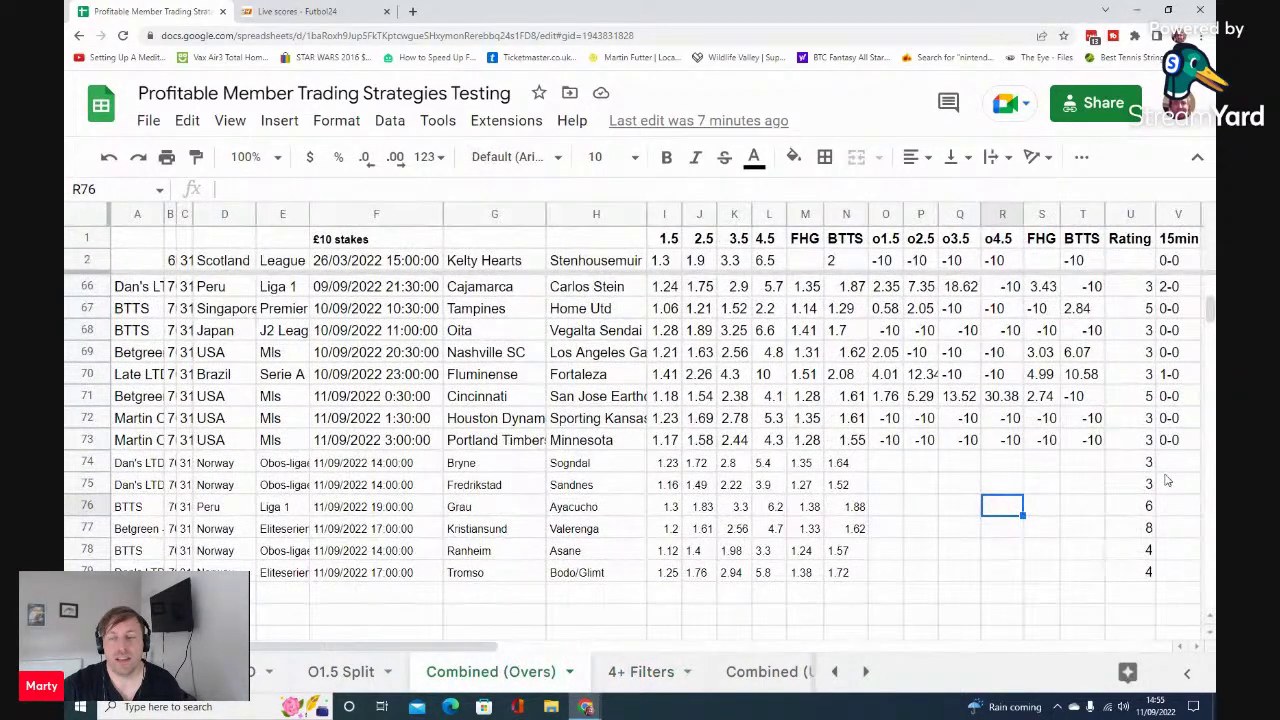
click(1135, 463)
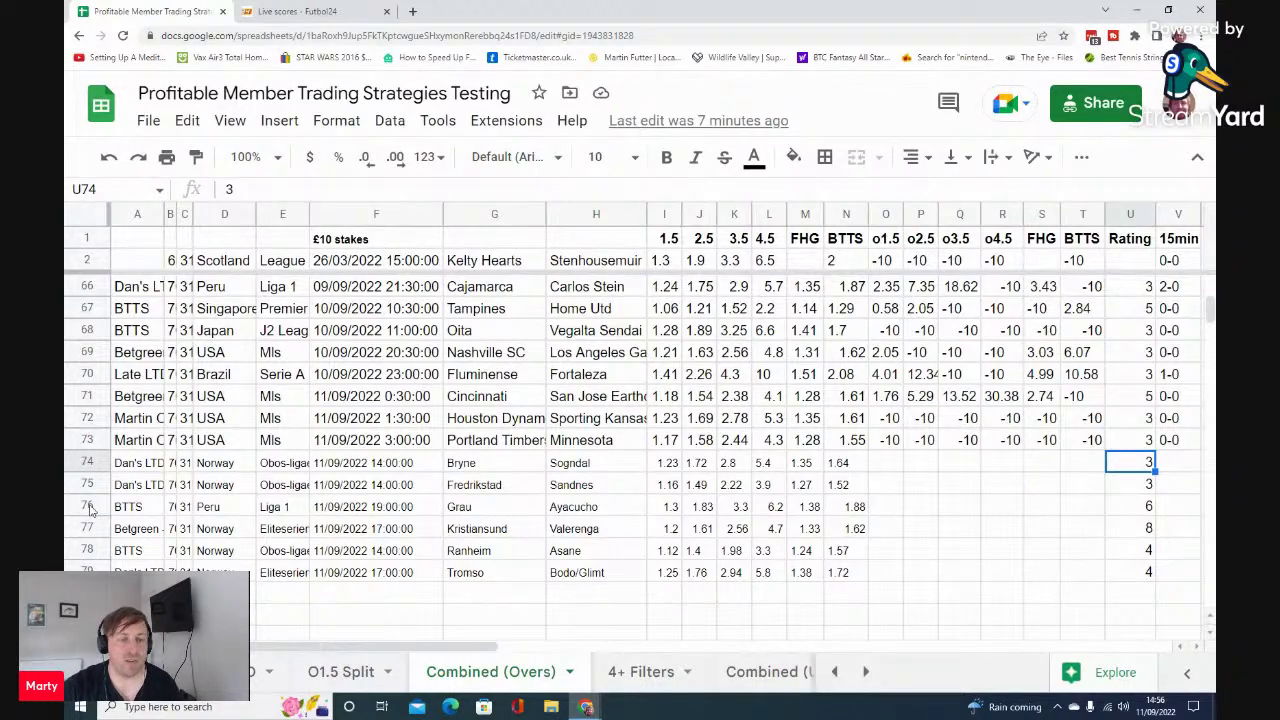
Step: Copy the upcoming matches in rows 76 to 79 of Combined (Overs) into the 4+ Filters sheet, starting at A15
drag(88, 507, 92, 572)
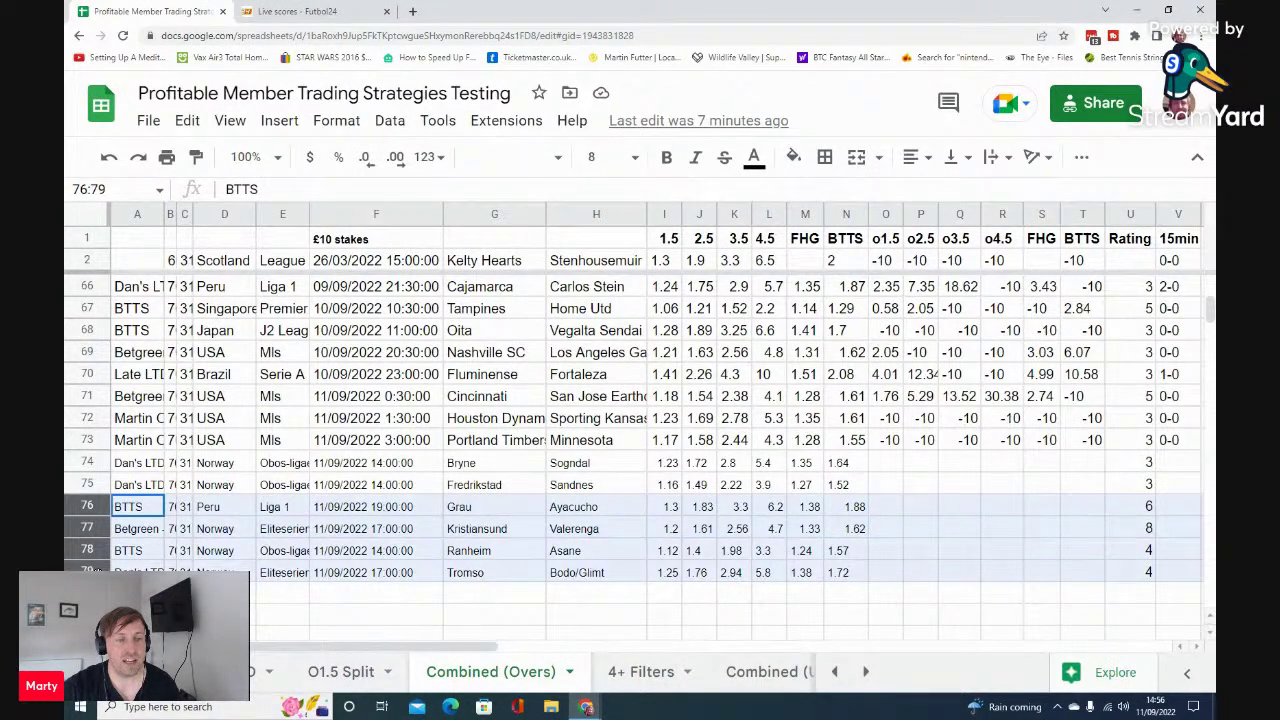
key(ctrl+c)
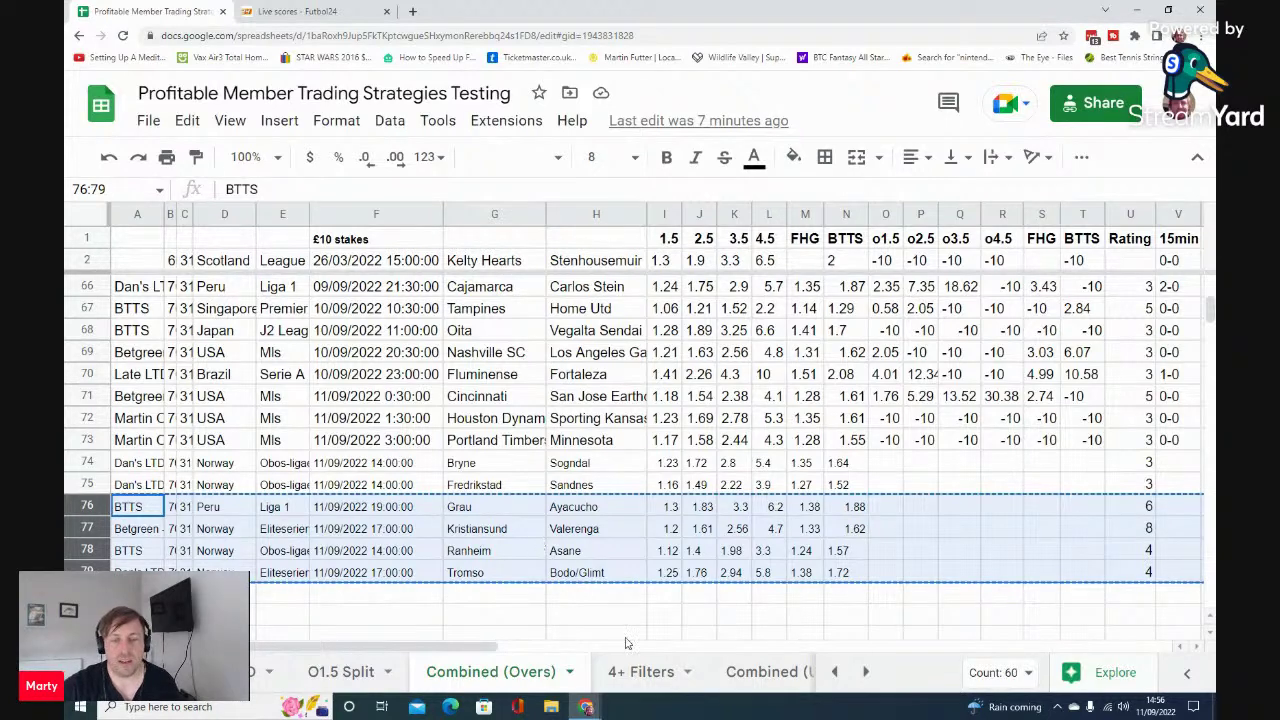
click(653, 688)
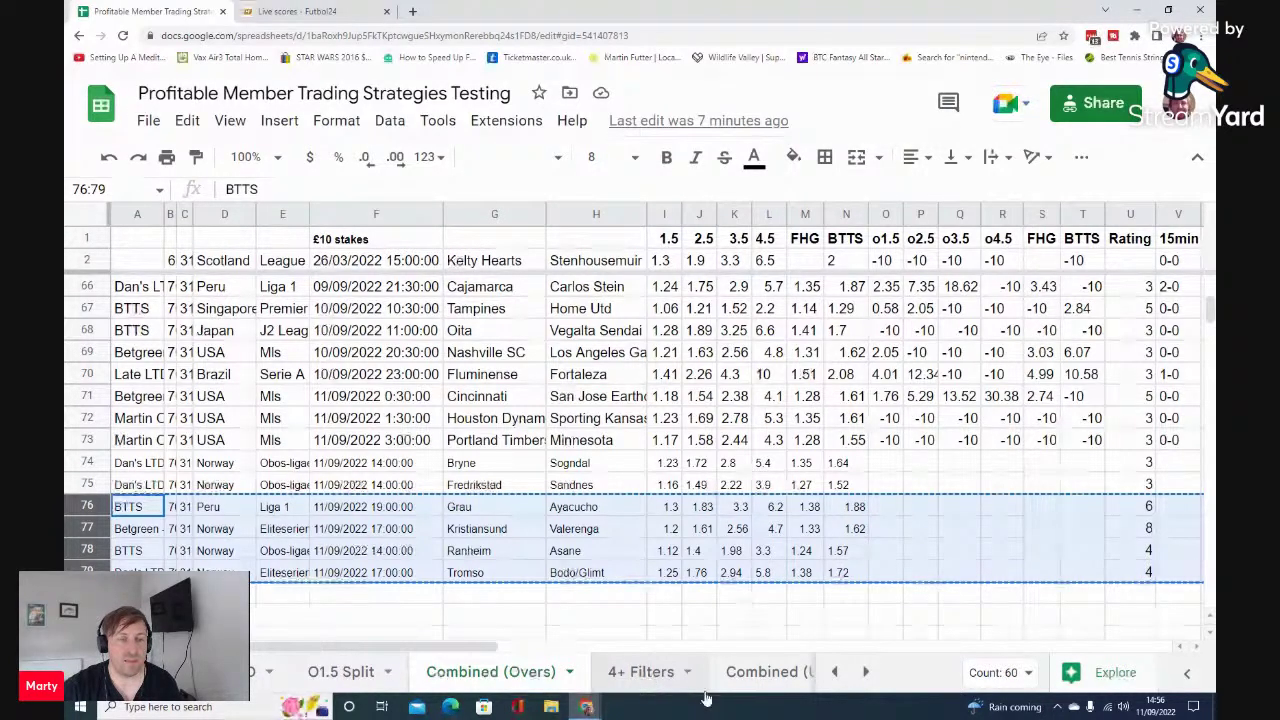
click(650, 675)
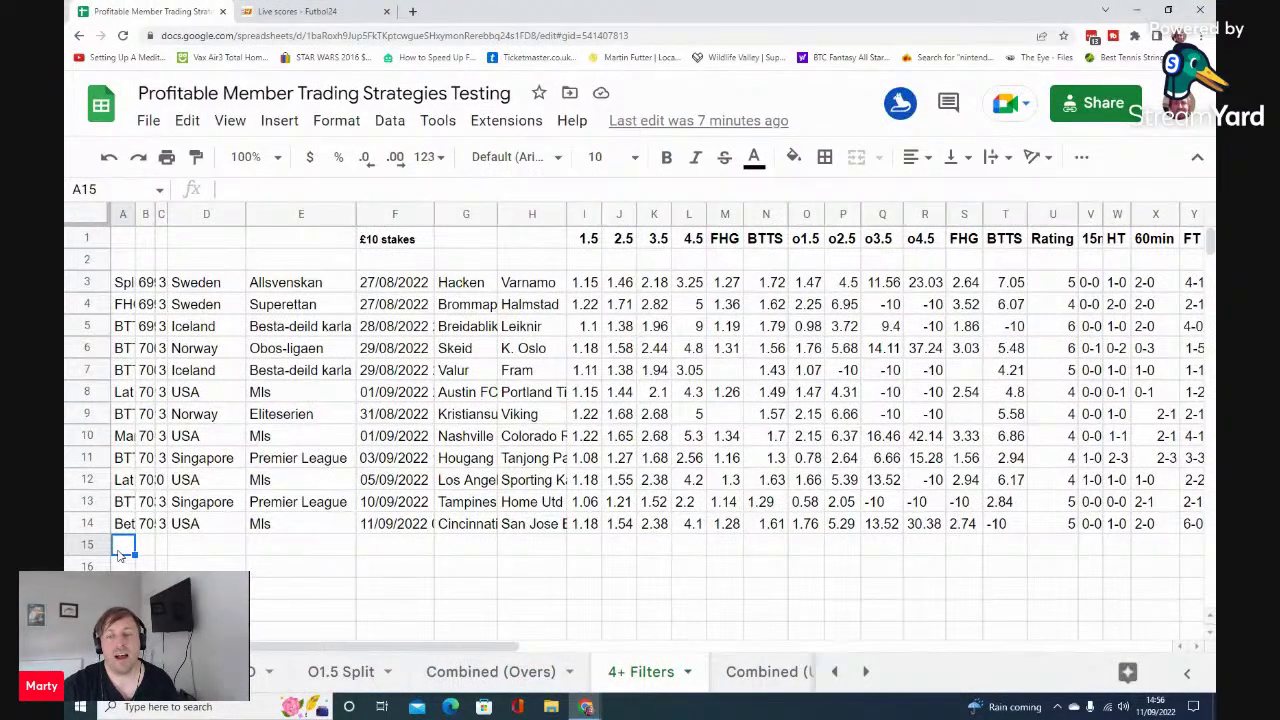
key(ctrl+v)
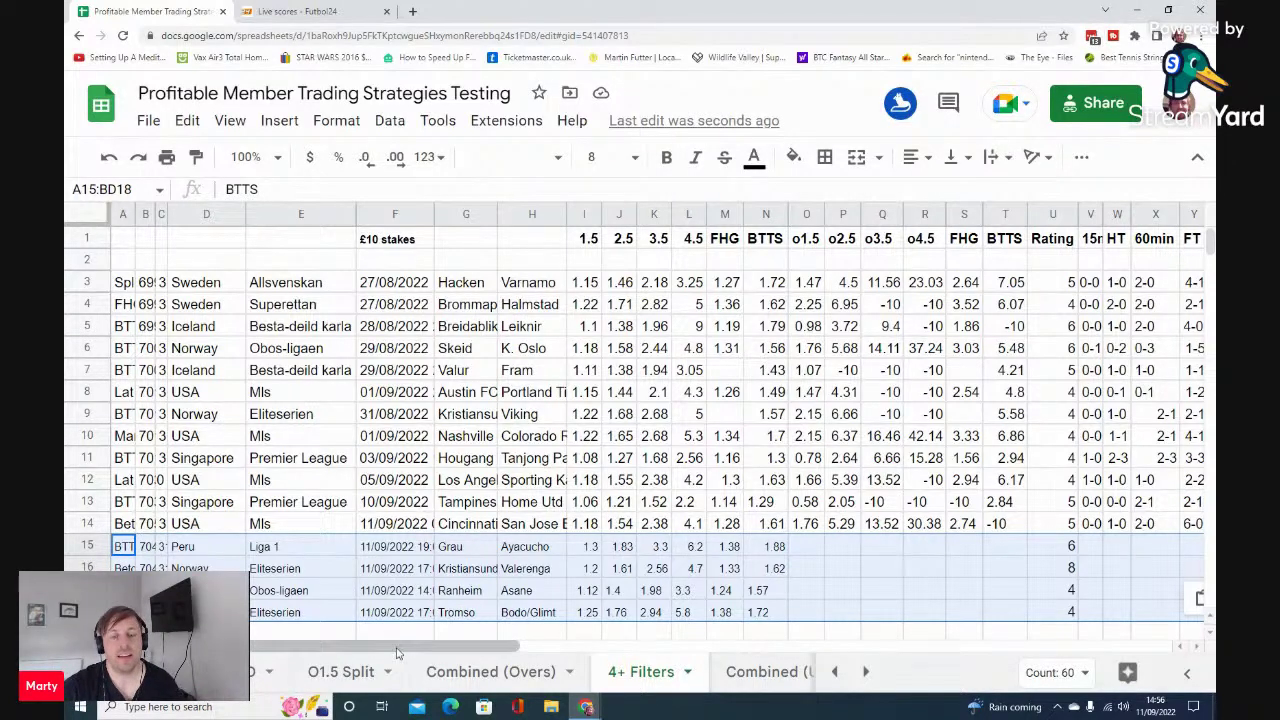
Step: Clear the four pasted upcoming matches from rows 15 to 18 of the 4+ Filters sheet
click(206, 568)
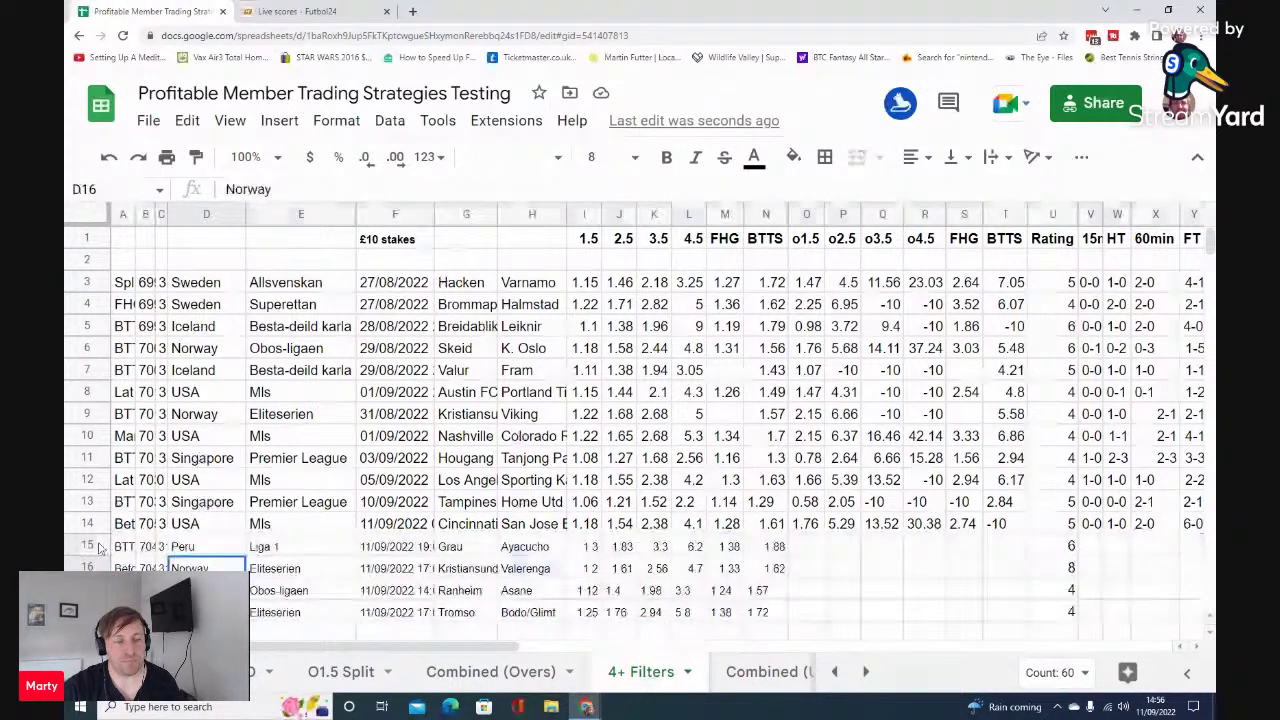
drag(98, 547, 90, 612)
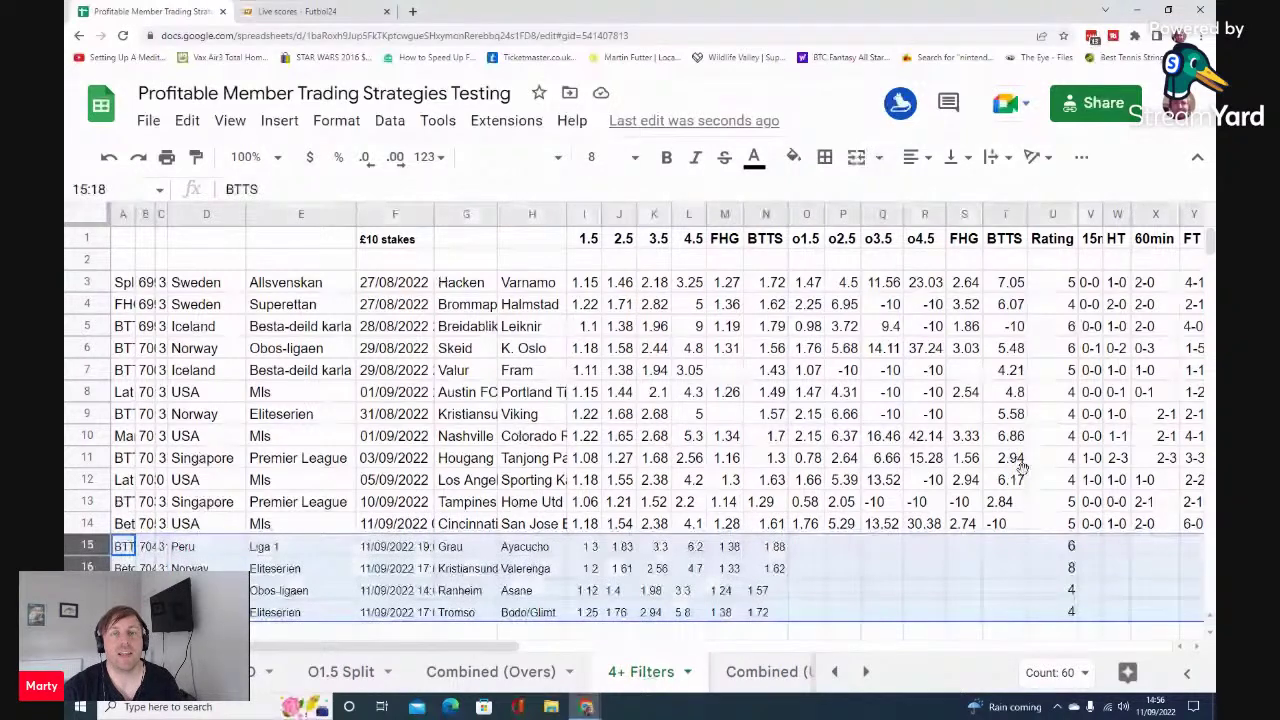
key(Delete)
click(888, 592)
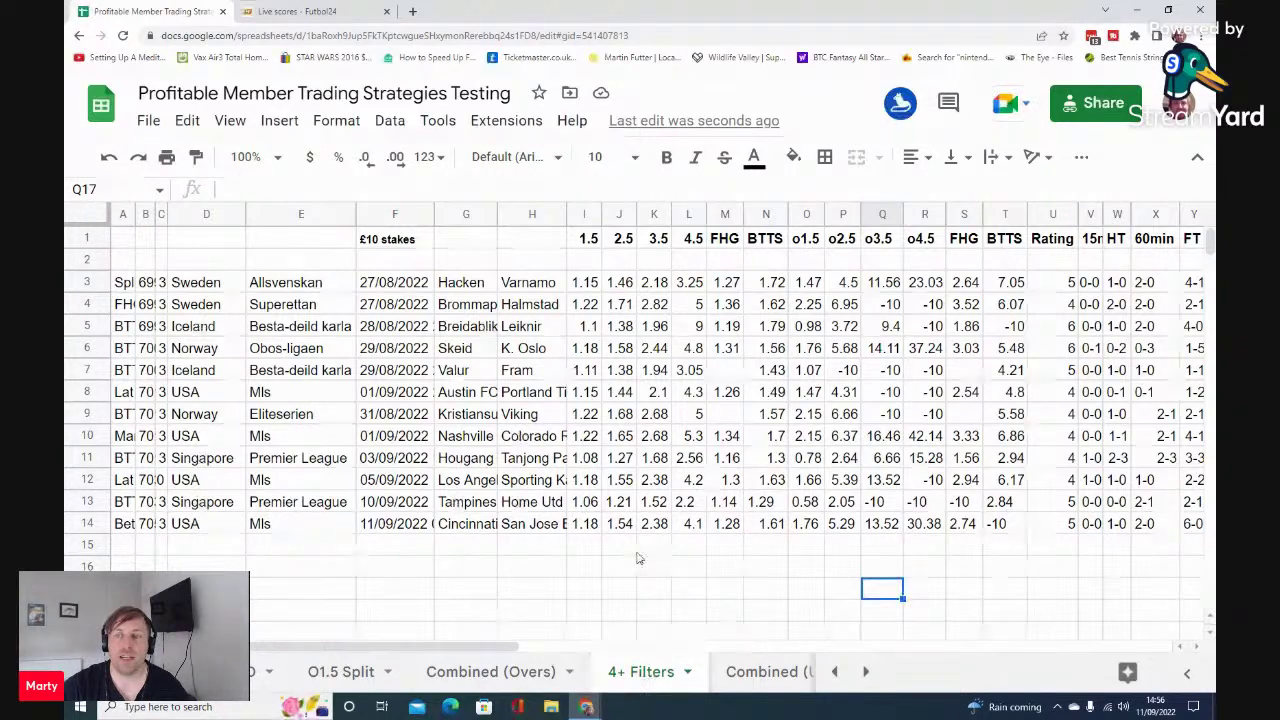
Step: Review the match ratings in U3 through U14 of the 4+ Filters sheet
drag(1052, 282, 1050, 528)
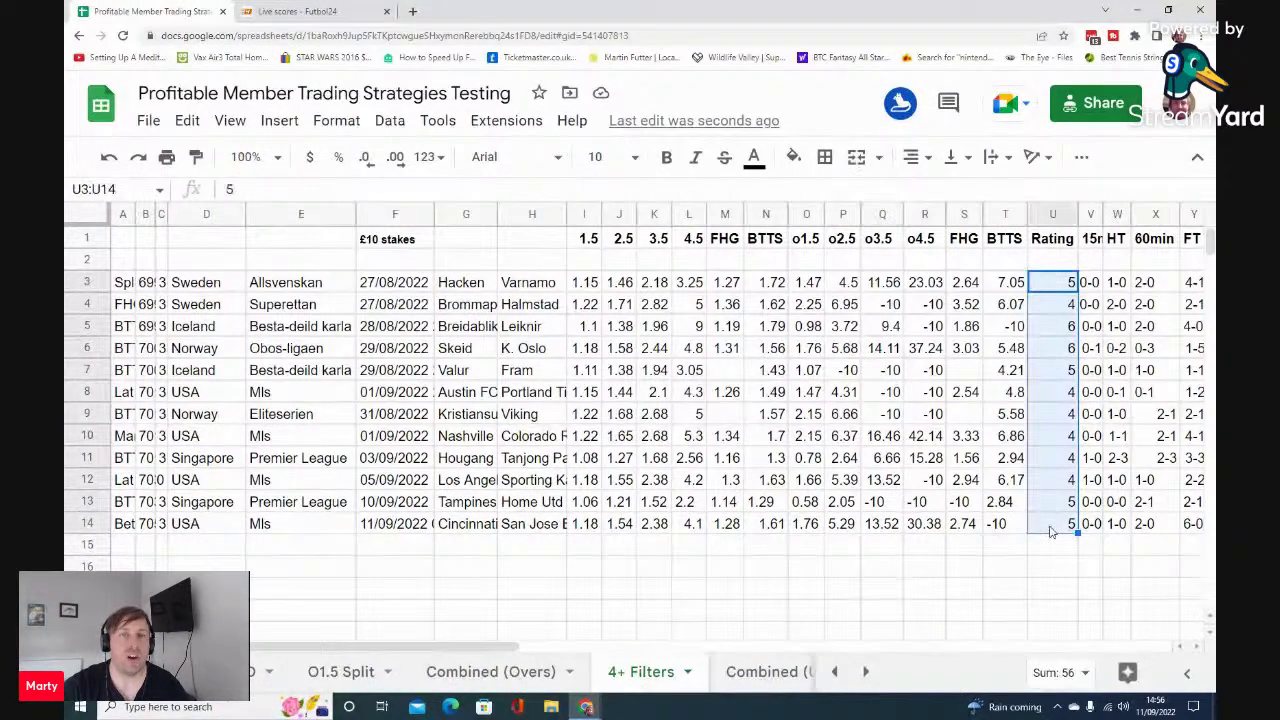